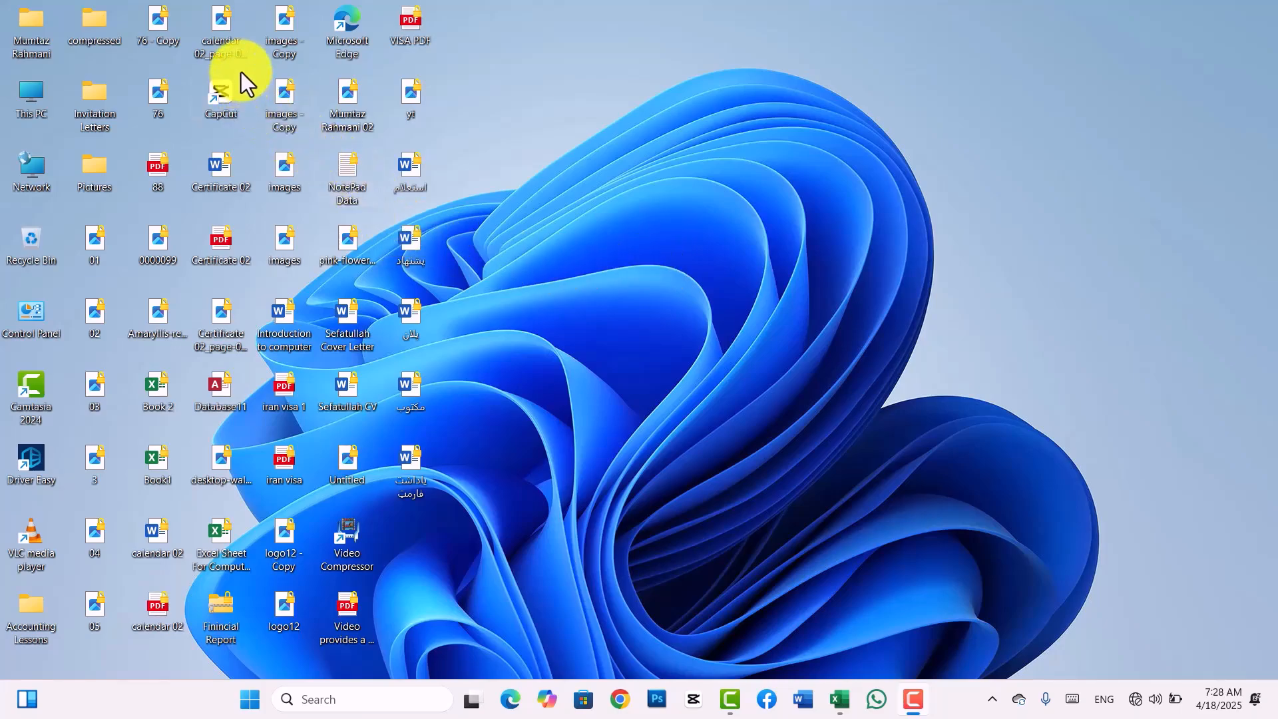
- Switch to the blank Excel workbook
{"action": "left_click", "coordinate": [839, 697]}
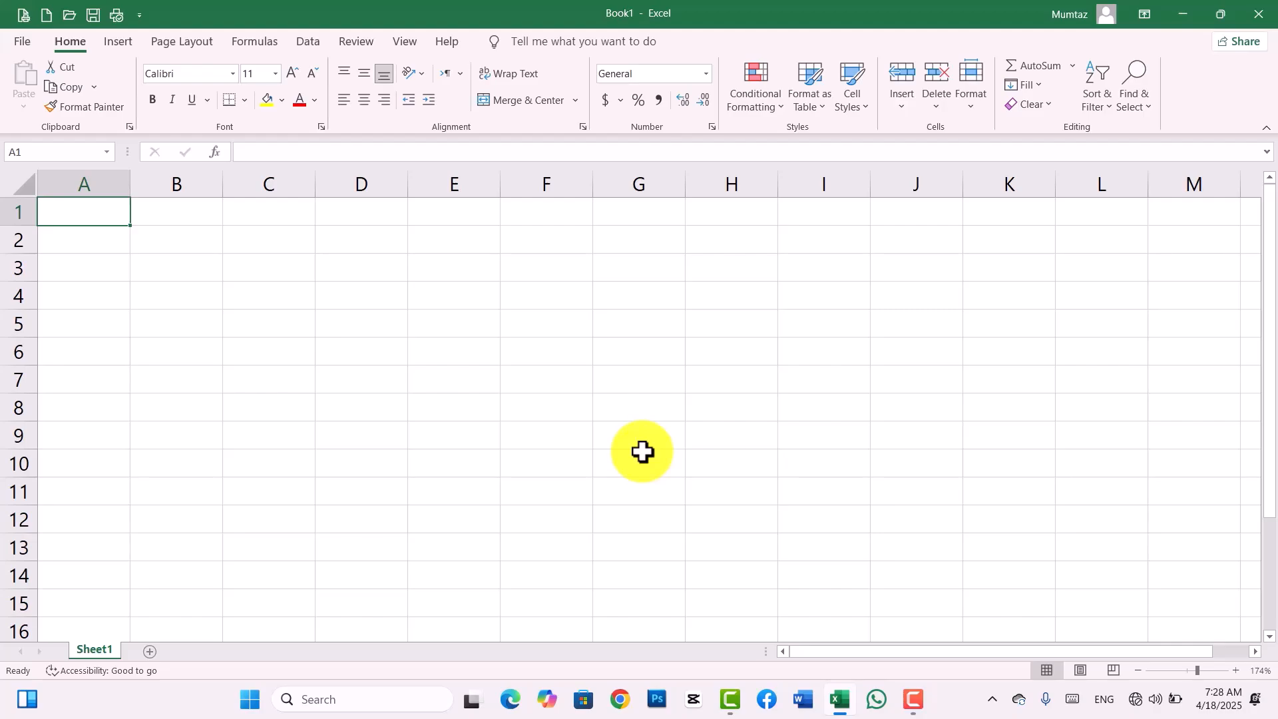
- Enter Functions in cell G2 and Formulas in cell G3
{"action": "left_click", "coordinate": [625, 234]}
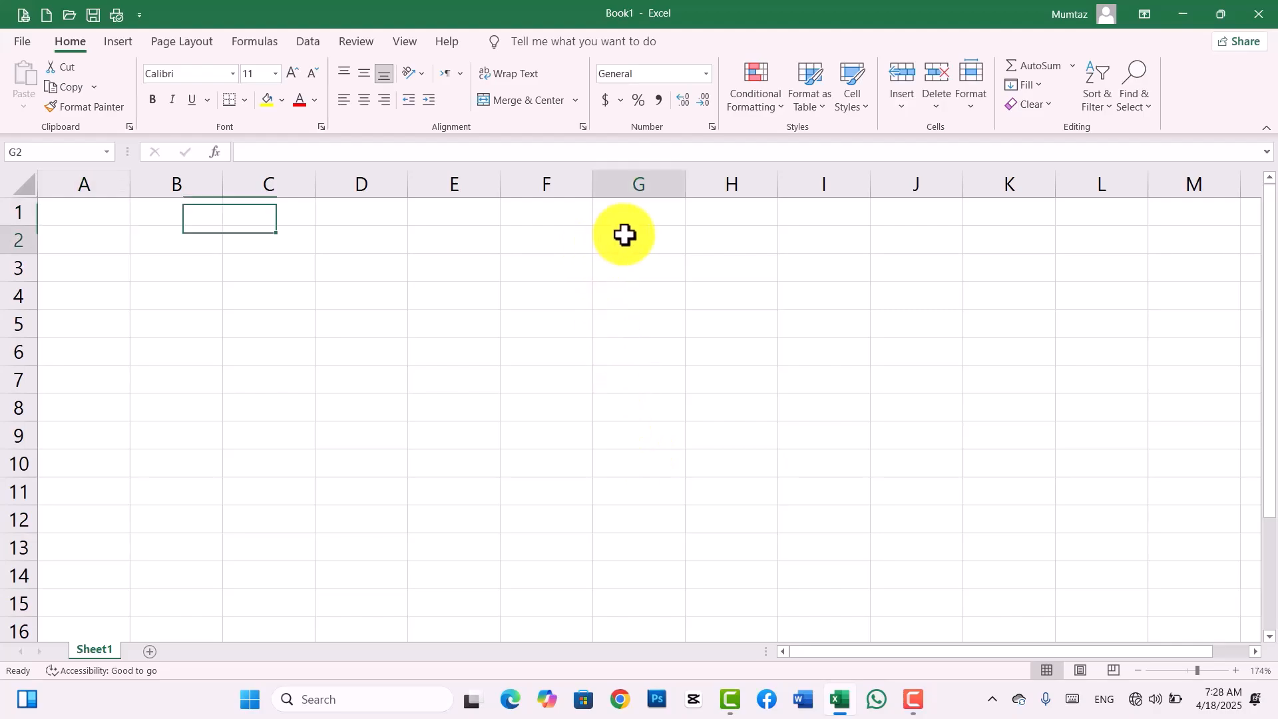
{"action": "type", "text": "Fun"}
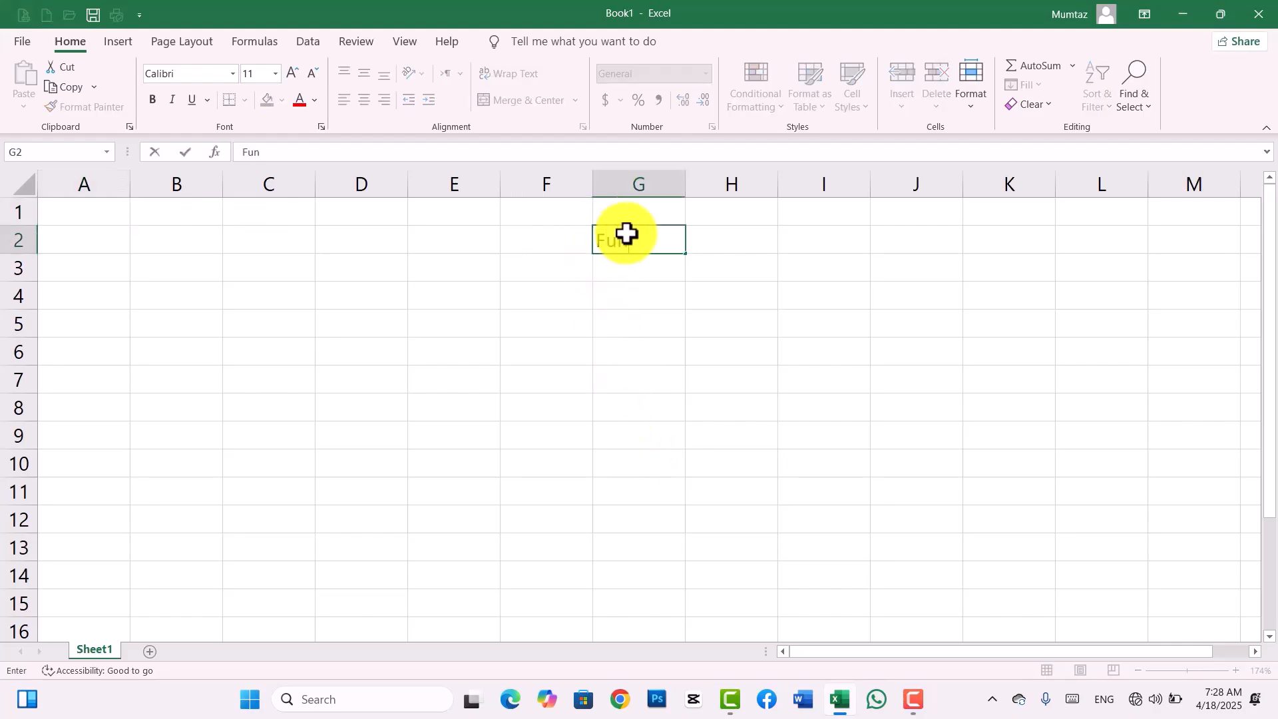
{"action": "type", "text": "ctions"}
{"action": "key", "text": "Return"}
{"action": "type", "text": "Fo"}
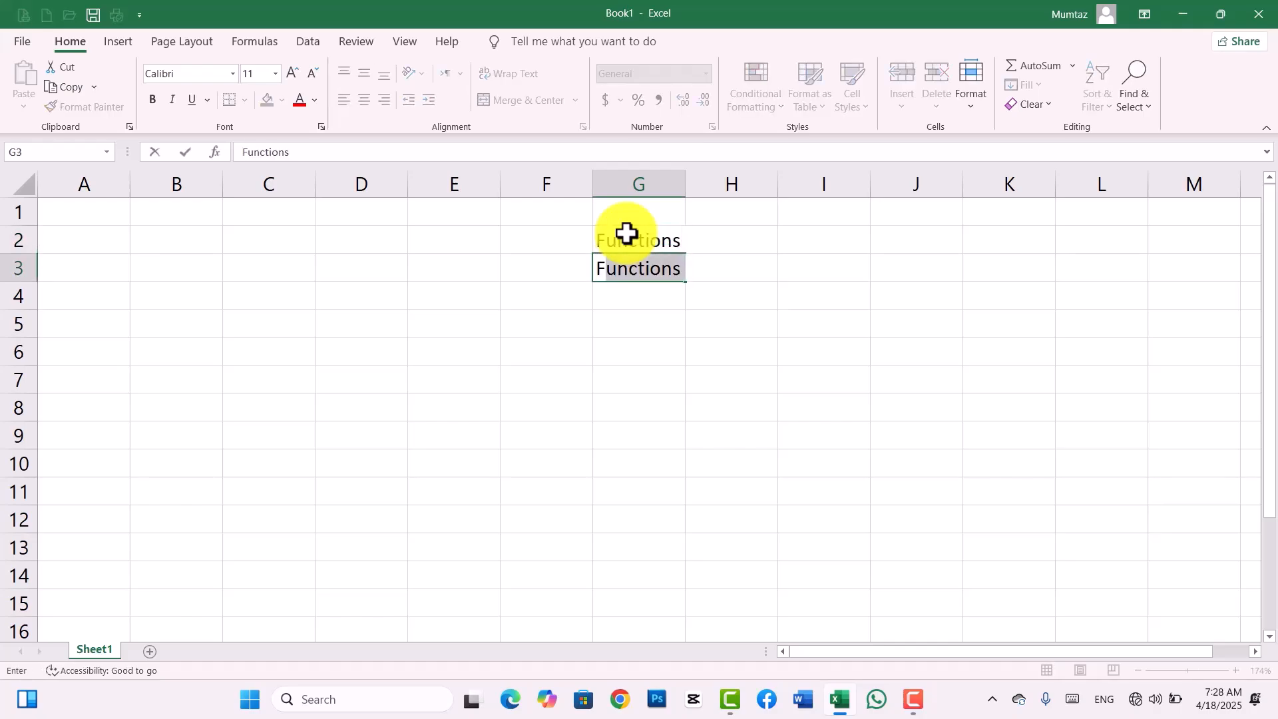
{"action": "type", "text": "rmu"}
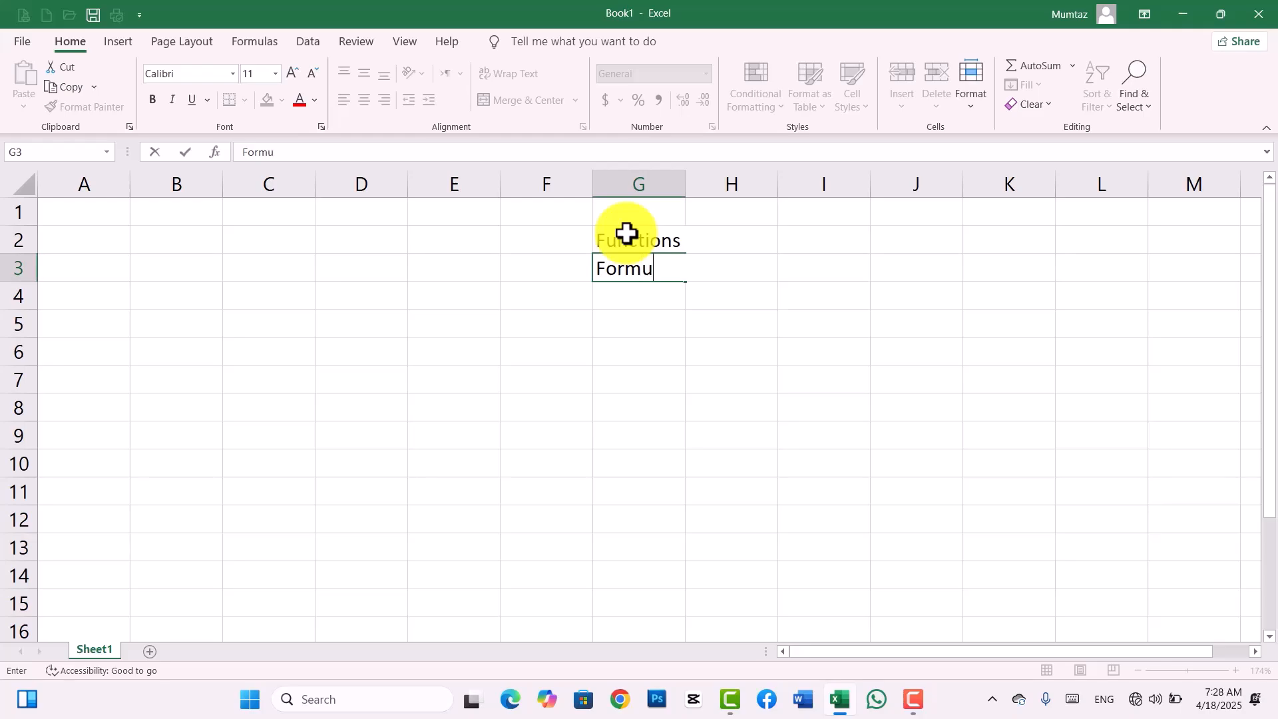
{"action": "type", "text": "las"}
{"action": "key", "text": "Return"}
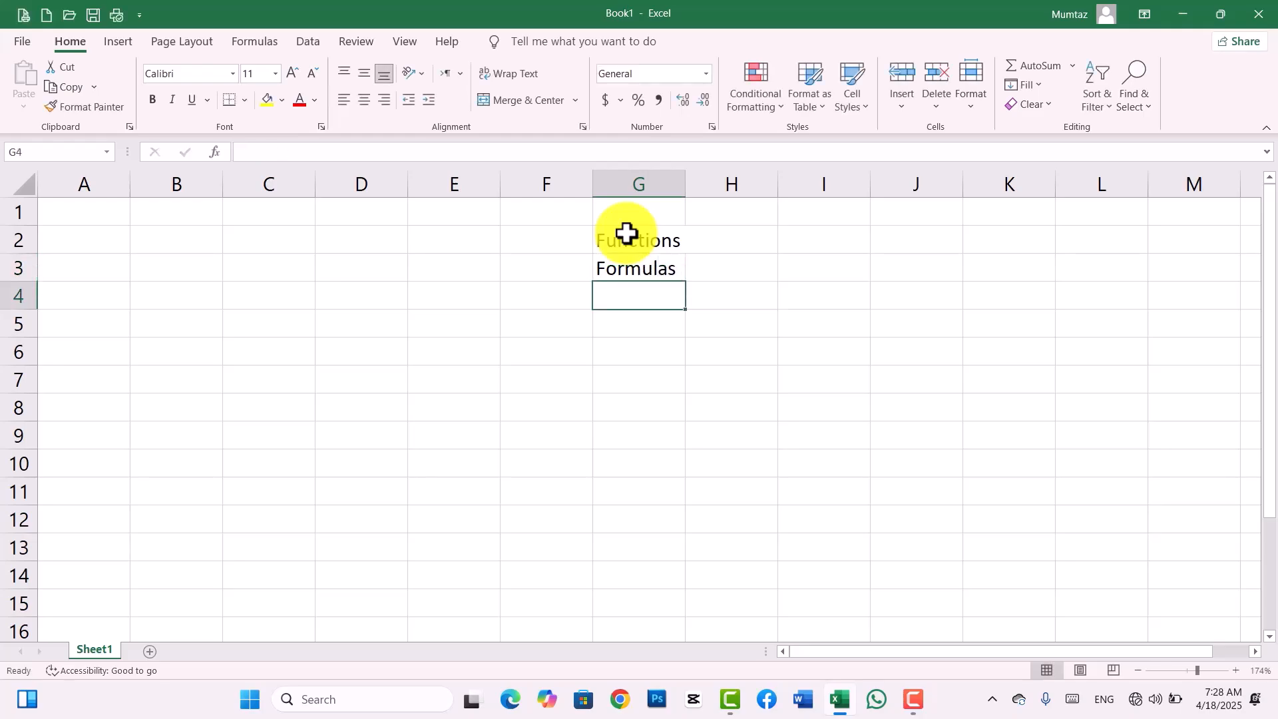
- Clear the two words from cells G2:G3
{"action": "left_click_drag", "start_coordinate": [626, 235], "coordinate": [644, 254]}
{"action": "left_click", "coordinate": [707, 248]}
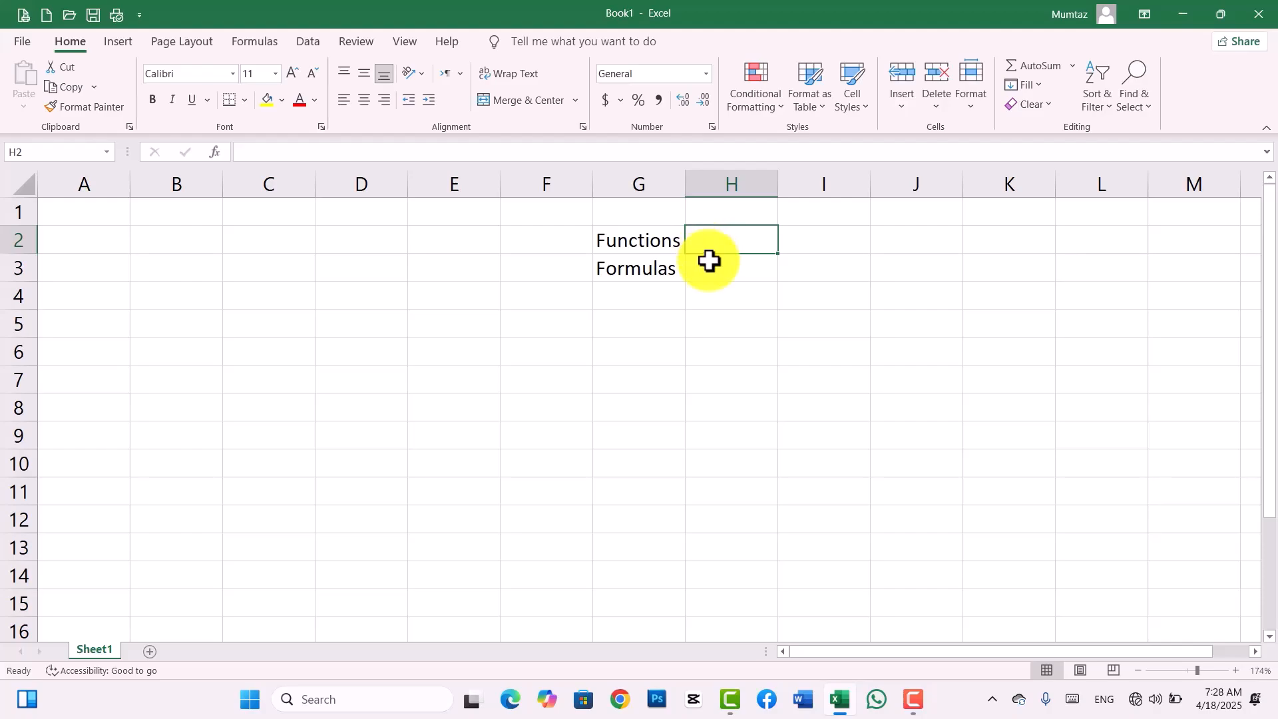
{"action": "left_click", "coordinate": [708, 265]}
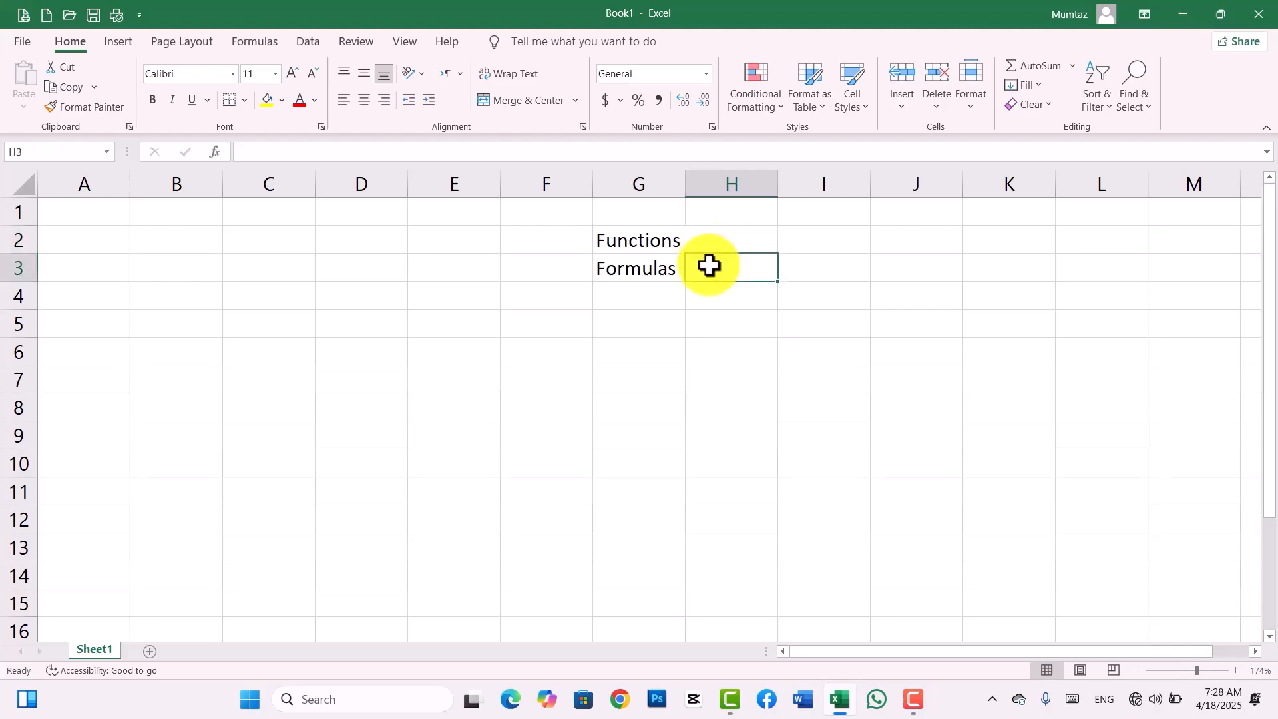
{"action": "left_click_drag", "start_coordinate": [662, 249], "coordinate": [666, 262]}
{"action": "key", "text": "Delete"}
{"action": "left_click", "coordinate": [664, 341]}
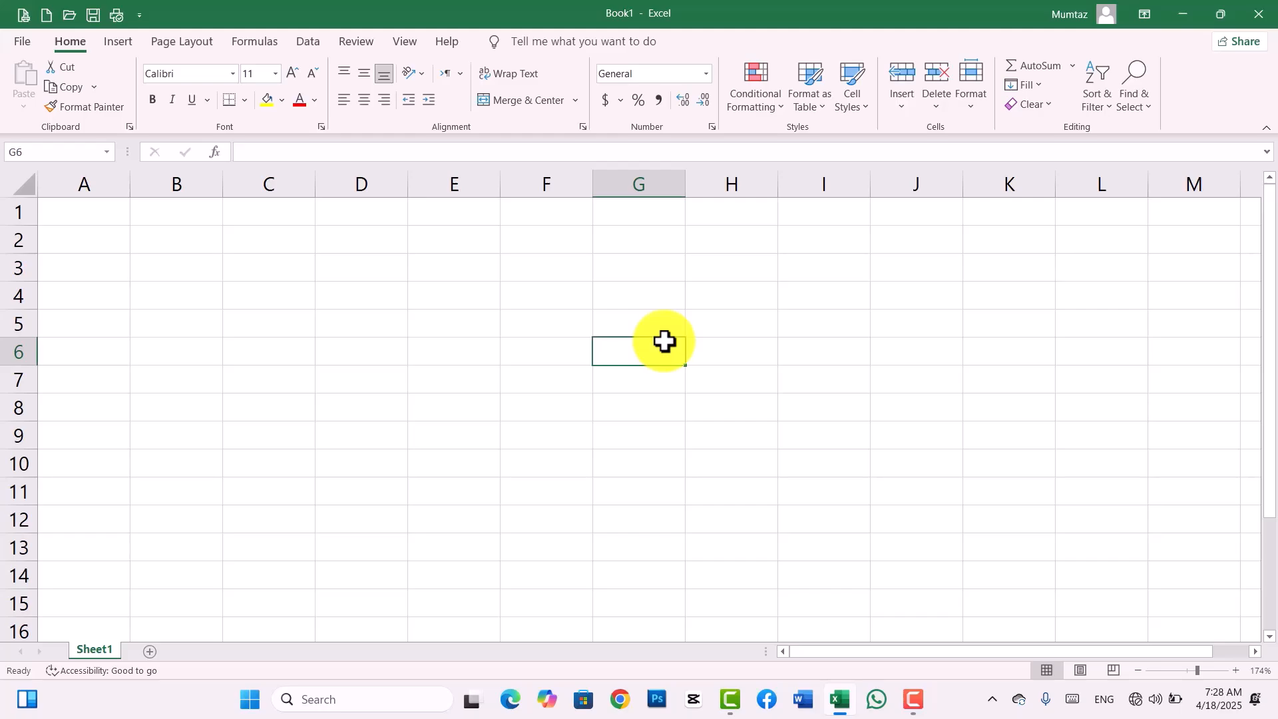
- Examine the AutoSum, Financial and Date & Time categories of the function library
{"action": "left_click", "coordinate": [293, 35]}
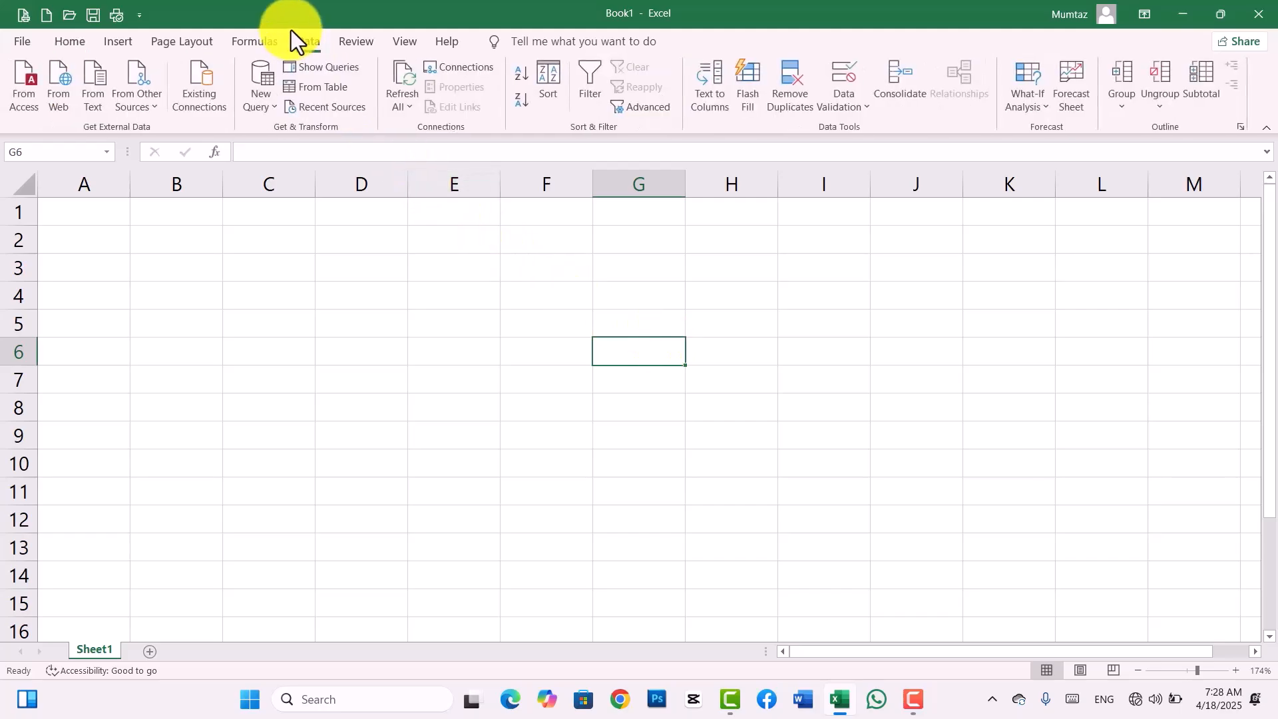
{"action": "left_click", "coordinate": [254, 44]}
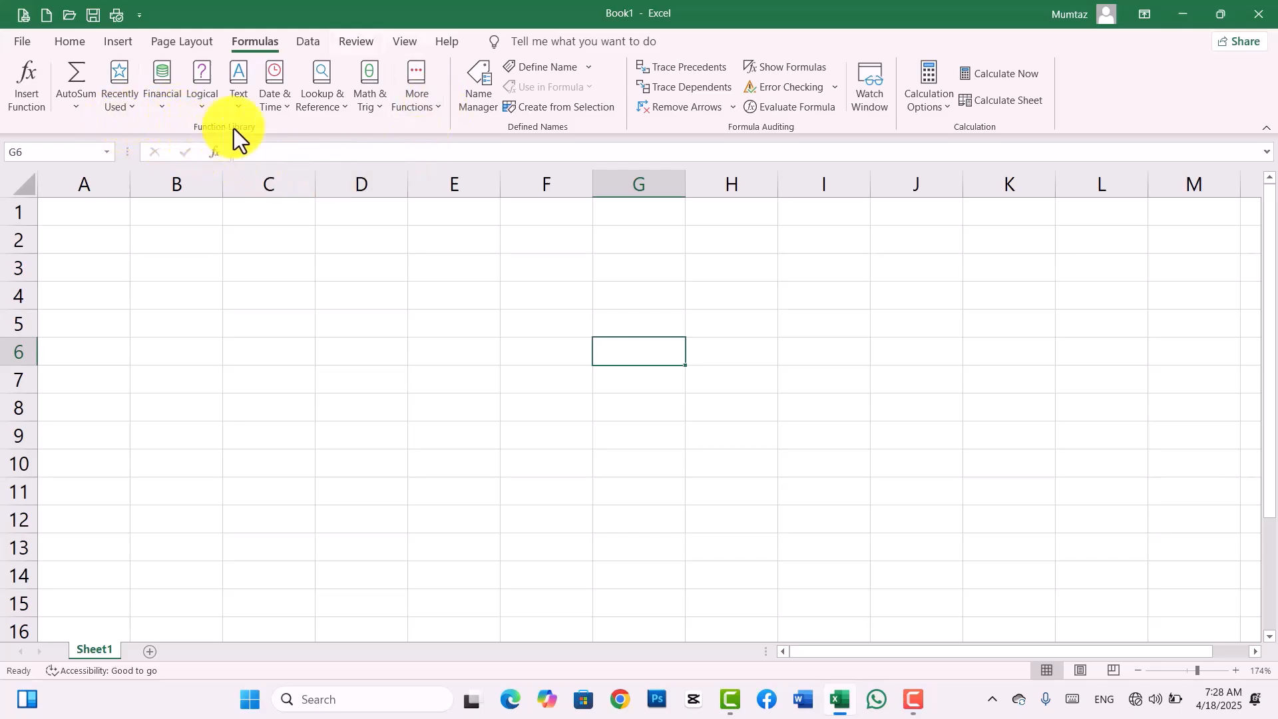
{"action": "left_click", "coordinate": [77, 114]}
{"action": "left_click", "coordinate": [228, 305]}
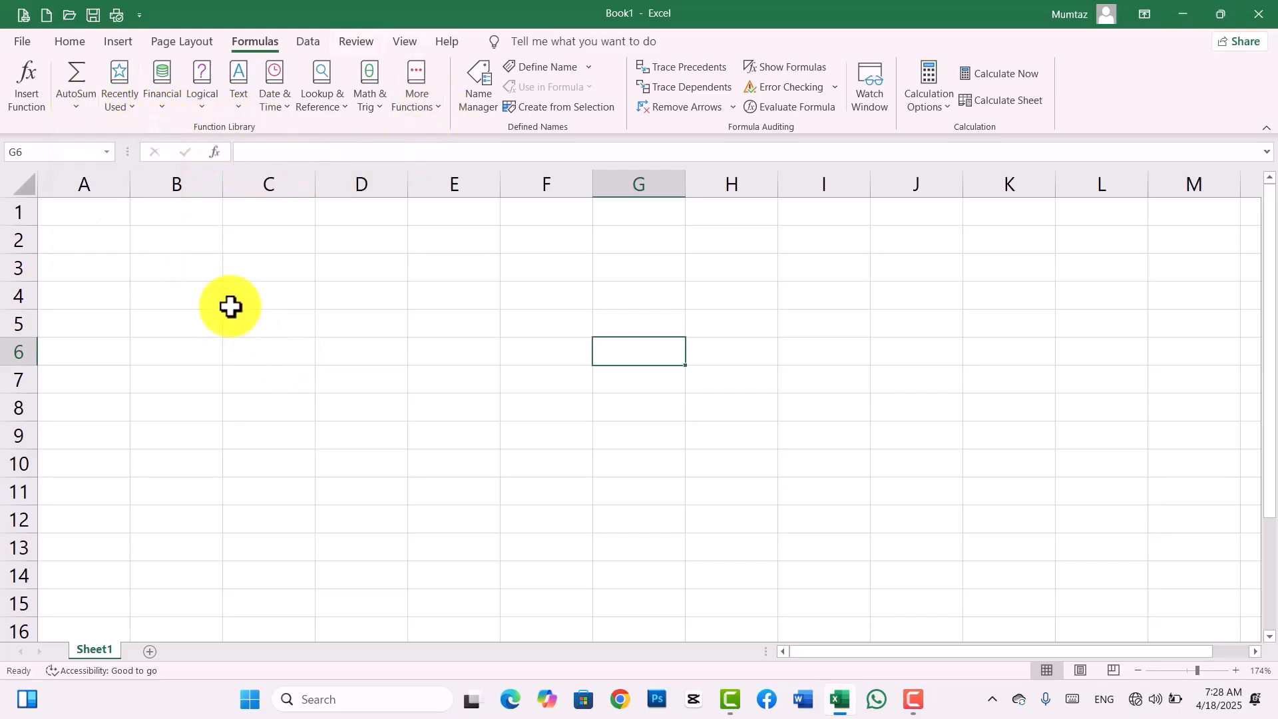
{"action": "left_click", "coordinate": [162, 109]}
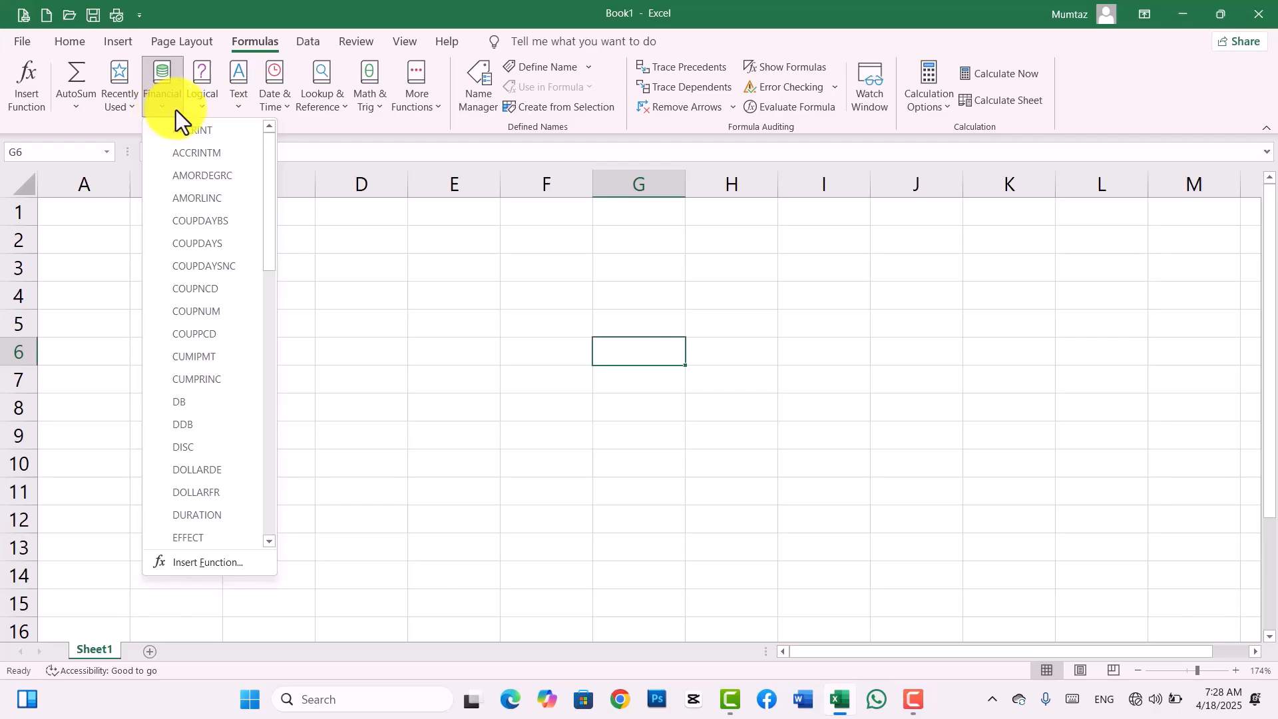
{"action": "left_click", "coordinate": [290, 108]}
{"action": "left_click", "coordinate": [517, 321]}
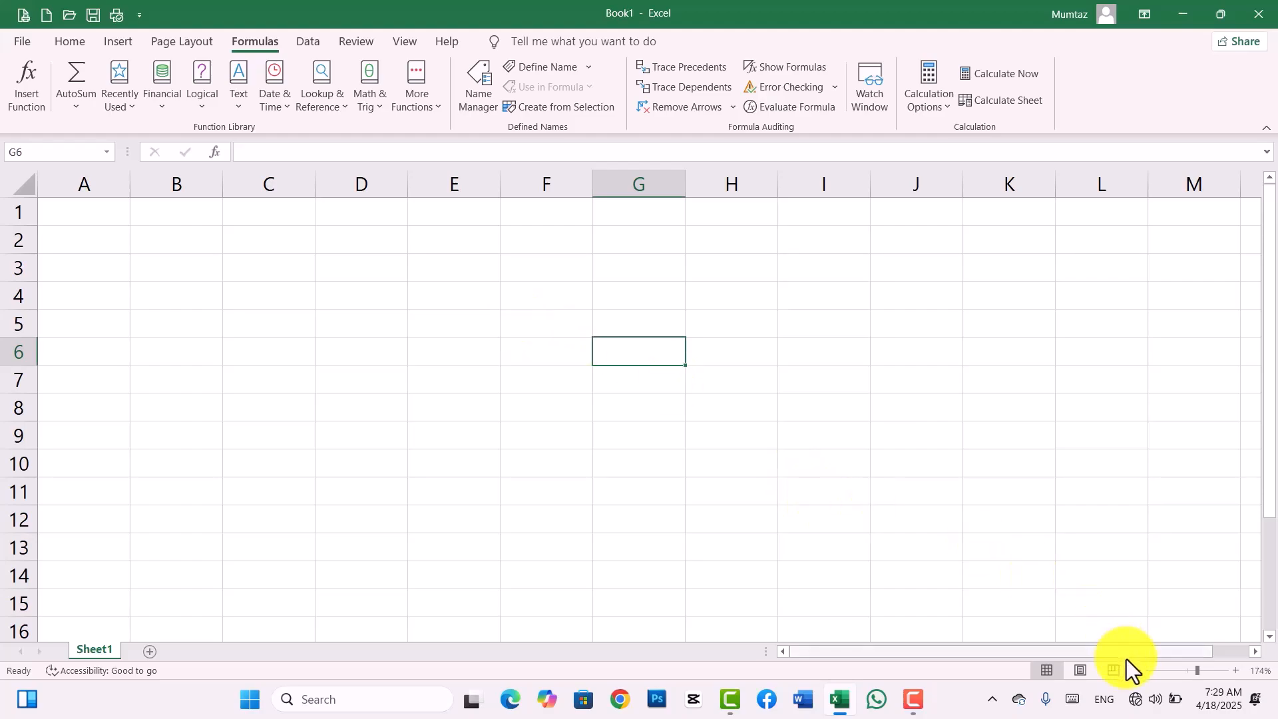
{"action": "left_click", "coordinate": [452, 427]}
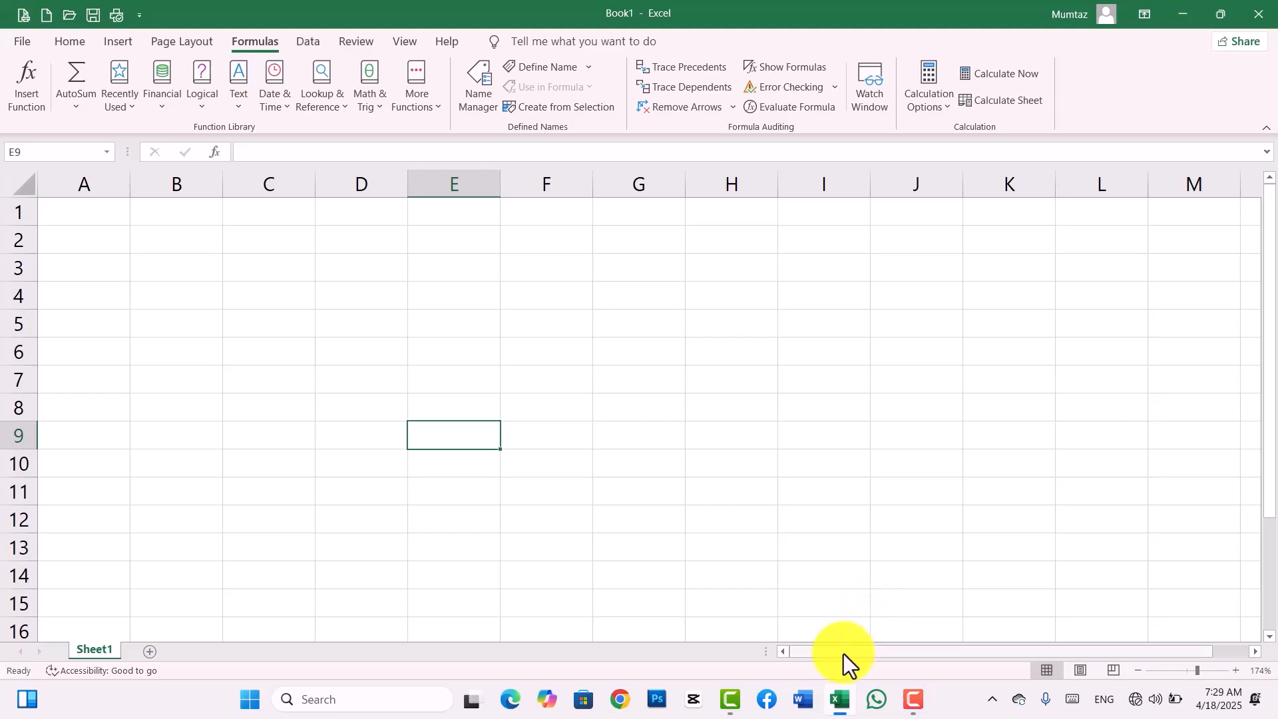
- Enter the column headings Name, Post, Salary and Bonus in cells A1:D1
{"action": "left_click", "coordinate": [74, 41]}
{"action": "left_click", "coordinate": [101, 212]}
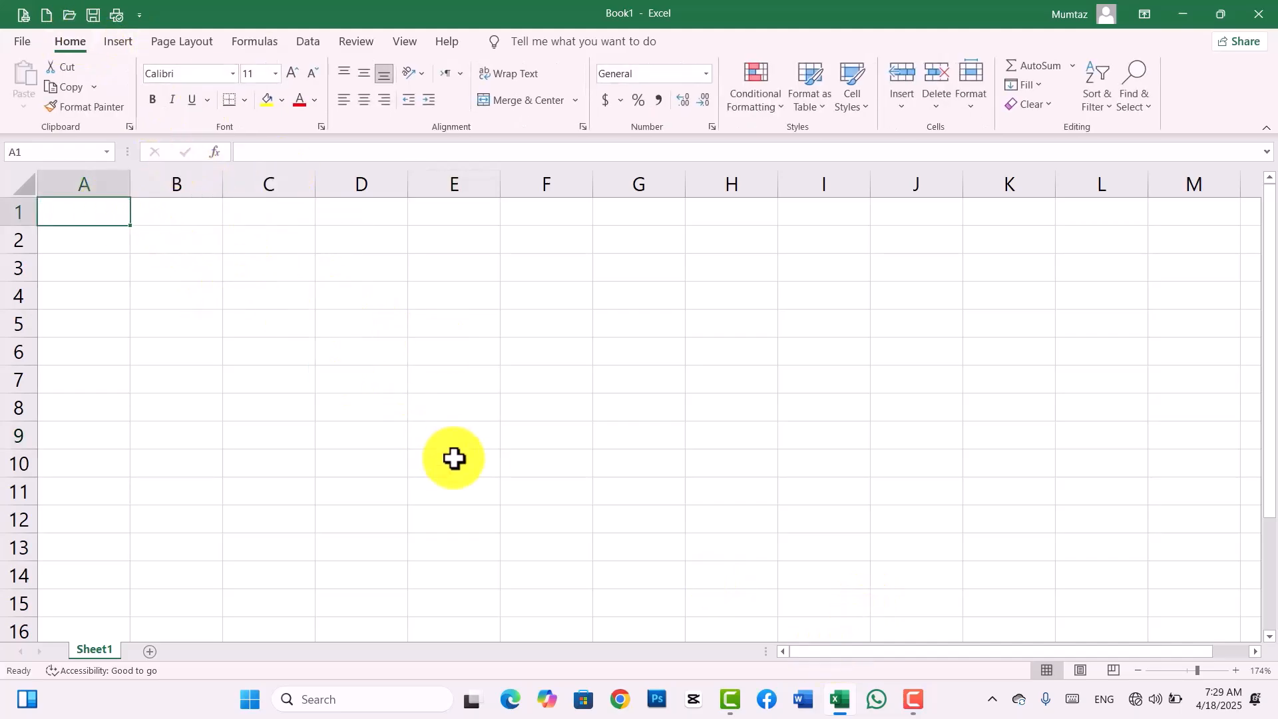
{"action": "type", "text": "Name"}
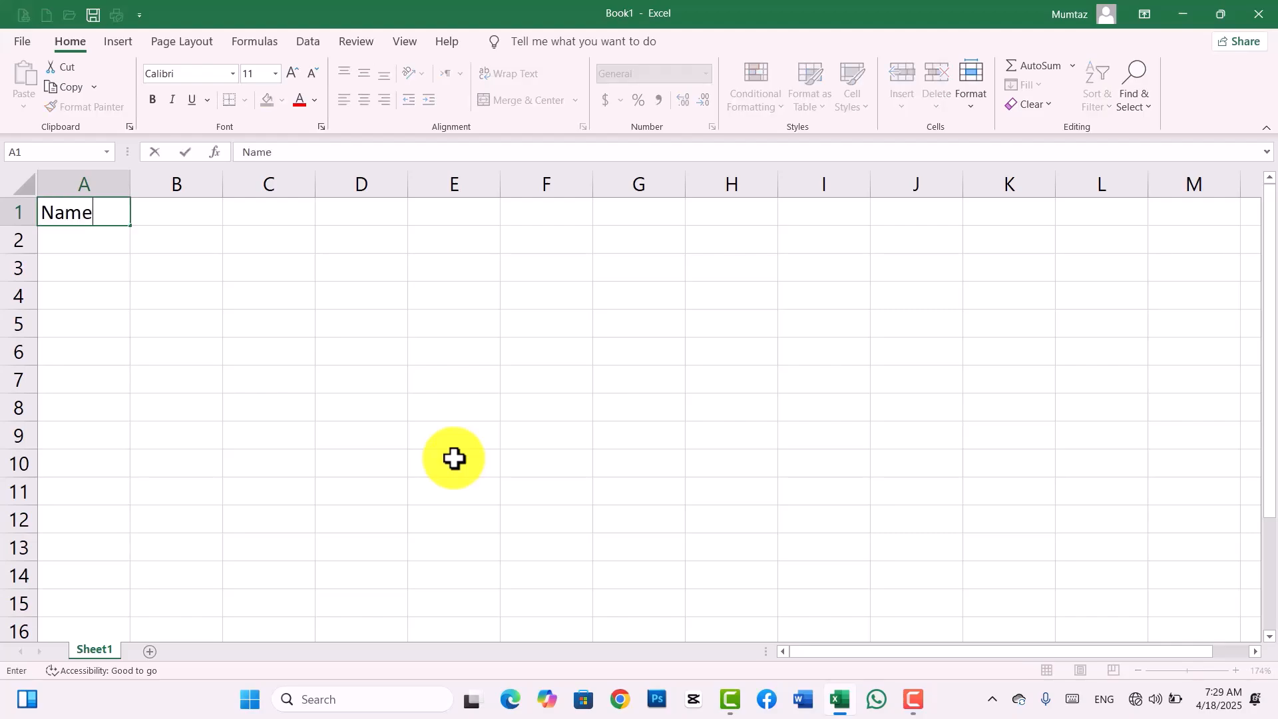
{"action": "key", "text": "Tab"}
{"action": "type", "text": "Post"}
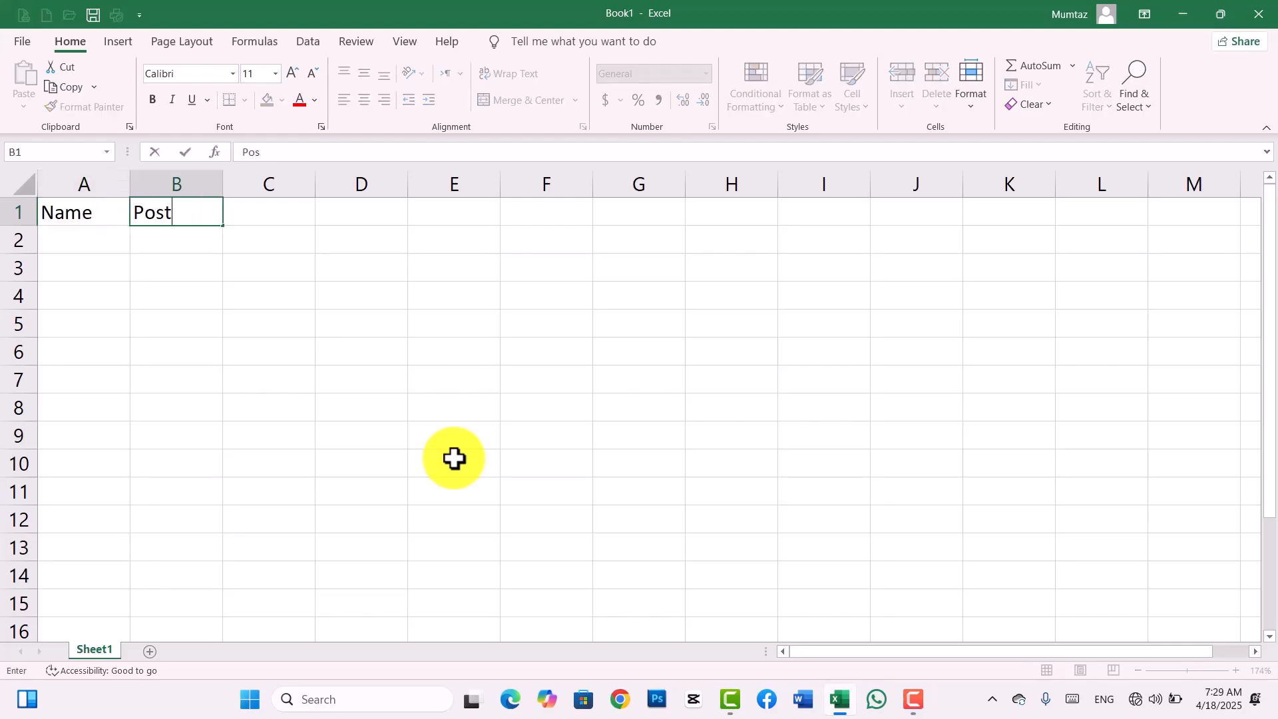
{"action": "key", "text": "Tab"}
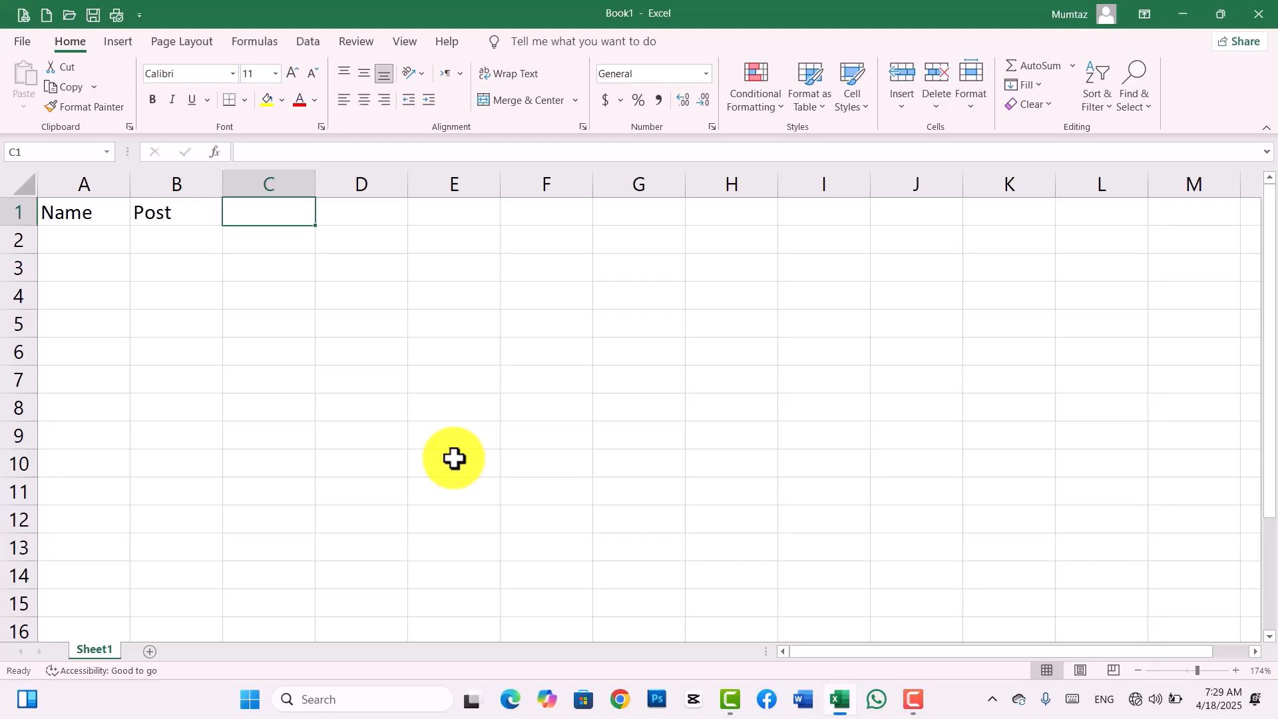
{"action": "type", "text": "Salary"}
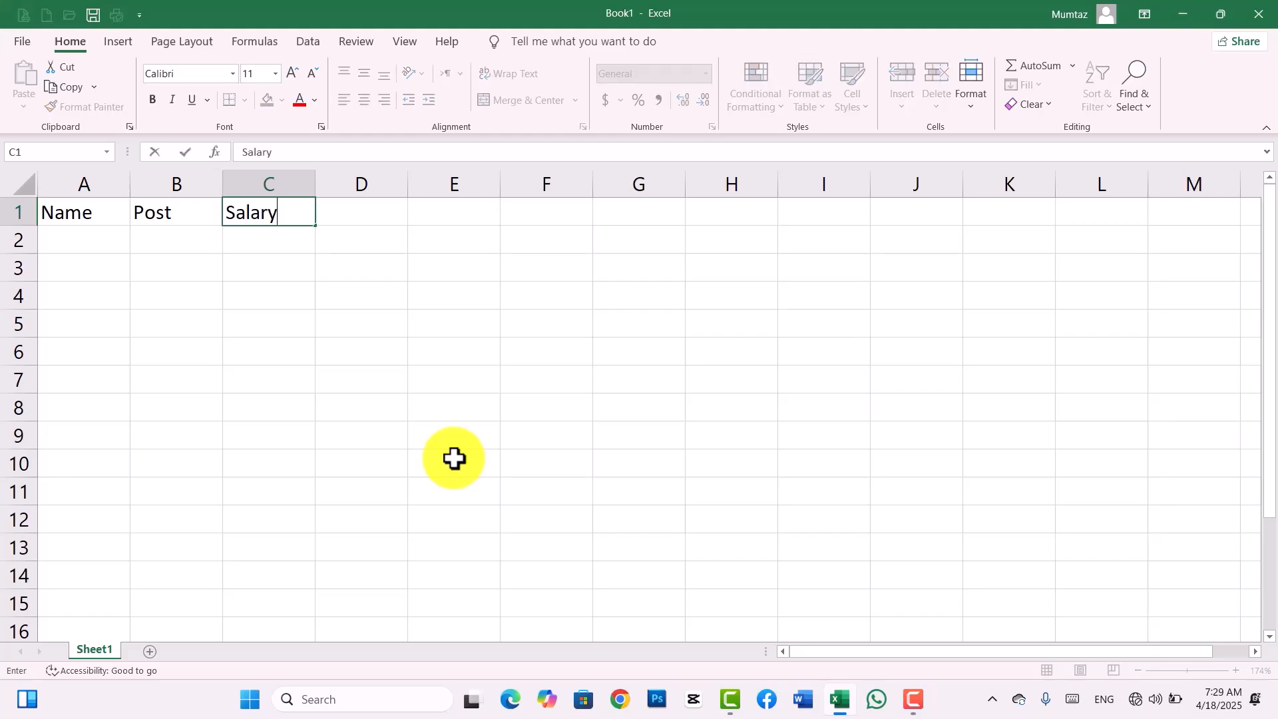
{"action": "key", "text": "Tab"}
{"action": "type", "text": "Bonu"}
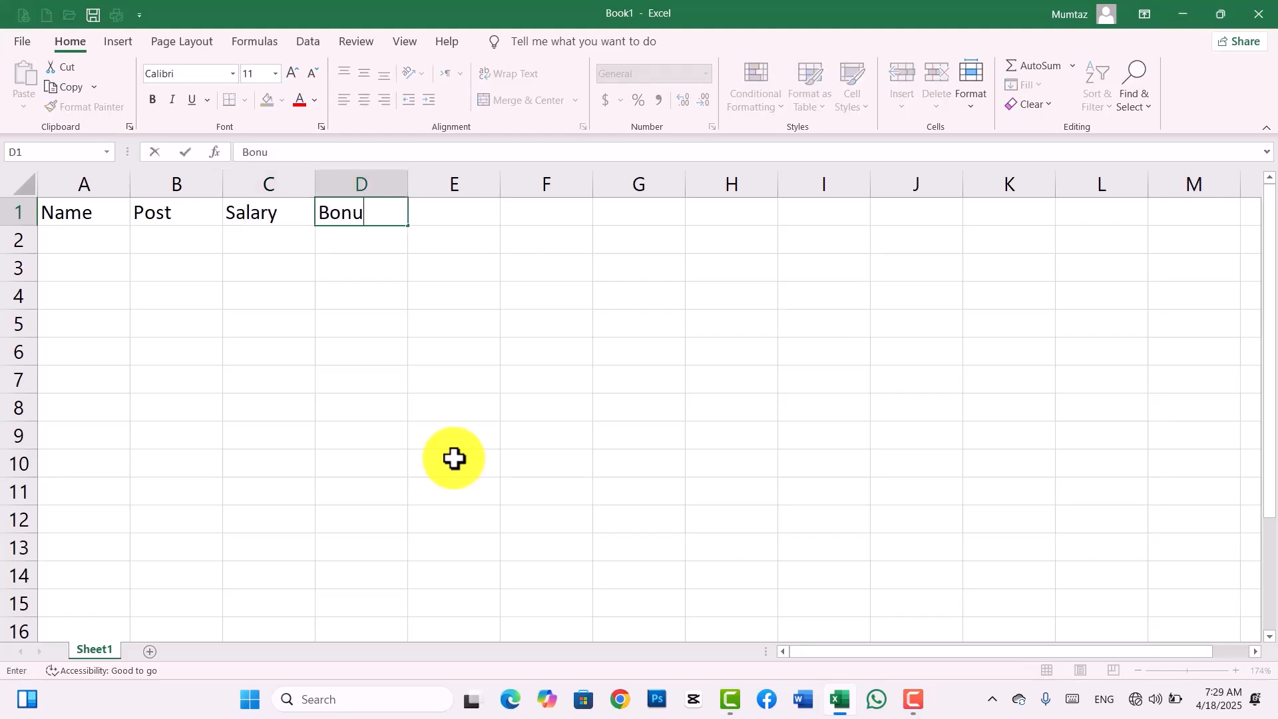
{"action": "key", "text": "BackSpace"}
{"action": "type", "text": "us"}
{"action": "key", "text": "Return"}
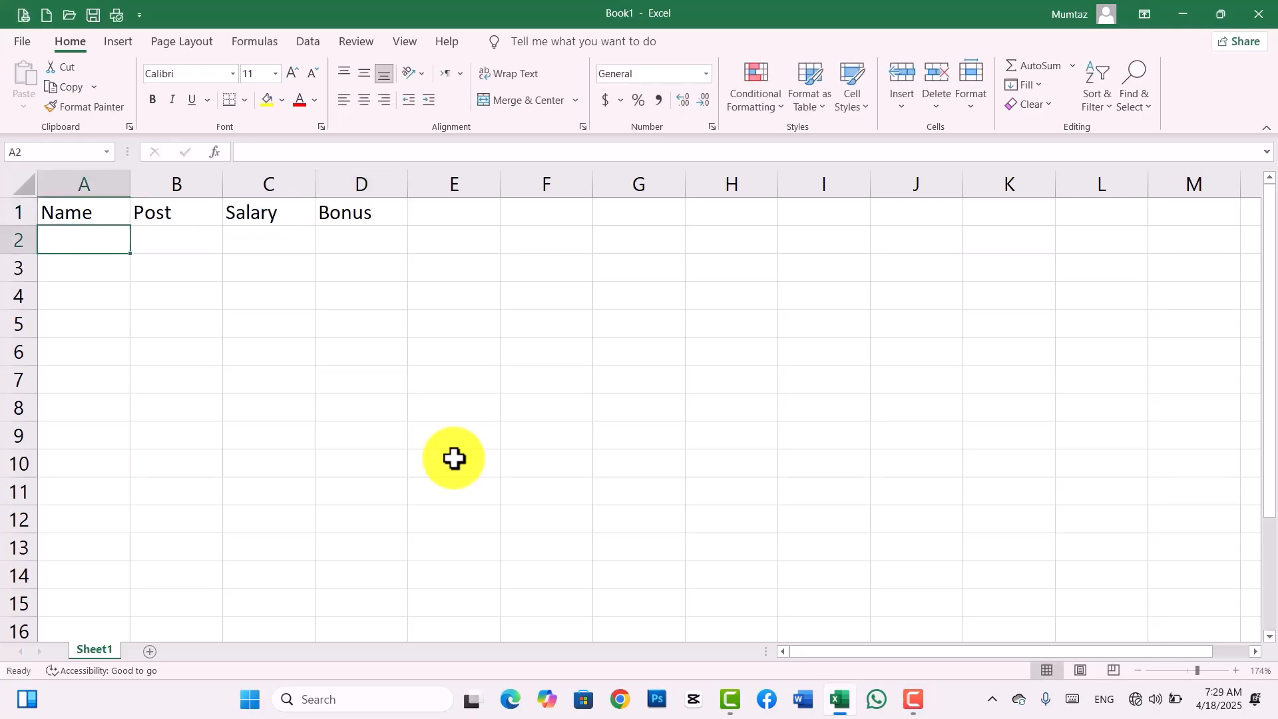
- Fill the Name column with nine employee names in cells A2:A10
{"action": "type", "text": "Ahmad"}
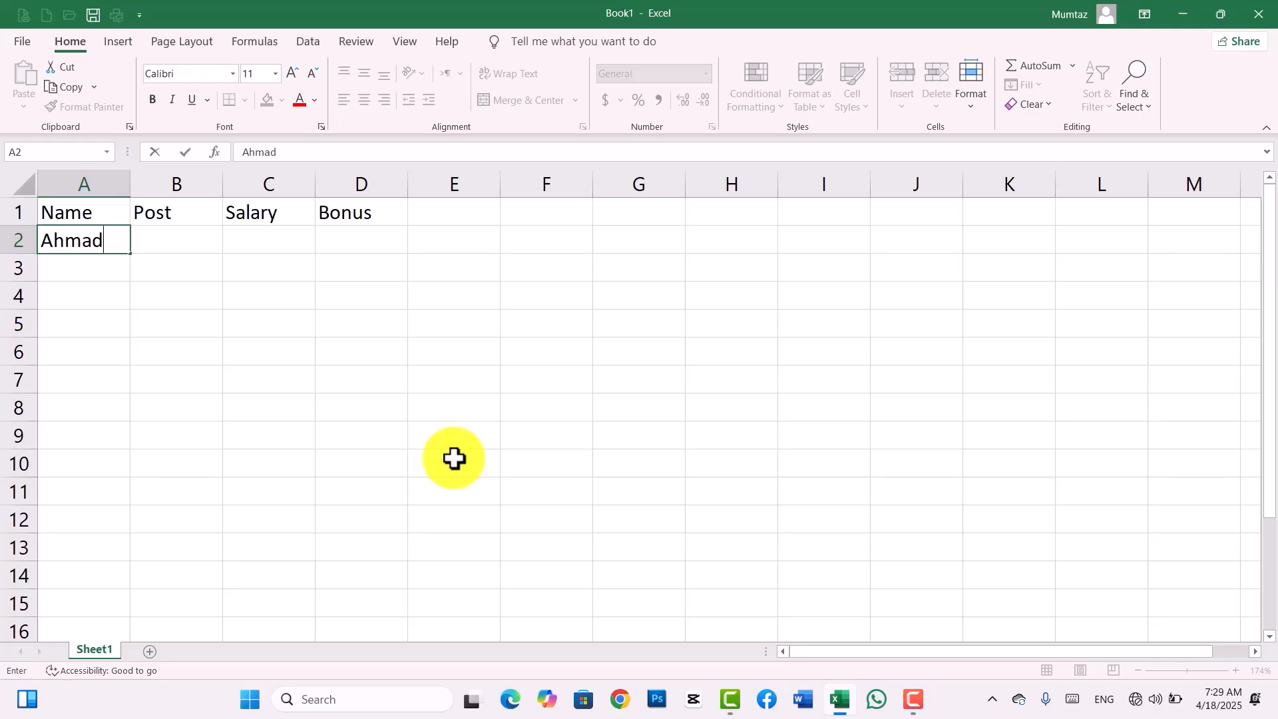
{"action": "key", "text": "Return"}
{"action": "type", "text": "khan"}
{"action": "key", "text": "Return"}
{"action": "type", "text": "Jan"}
{"action": "key", "text": "Return"}
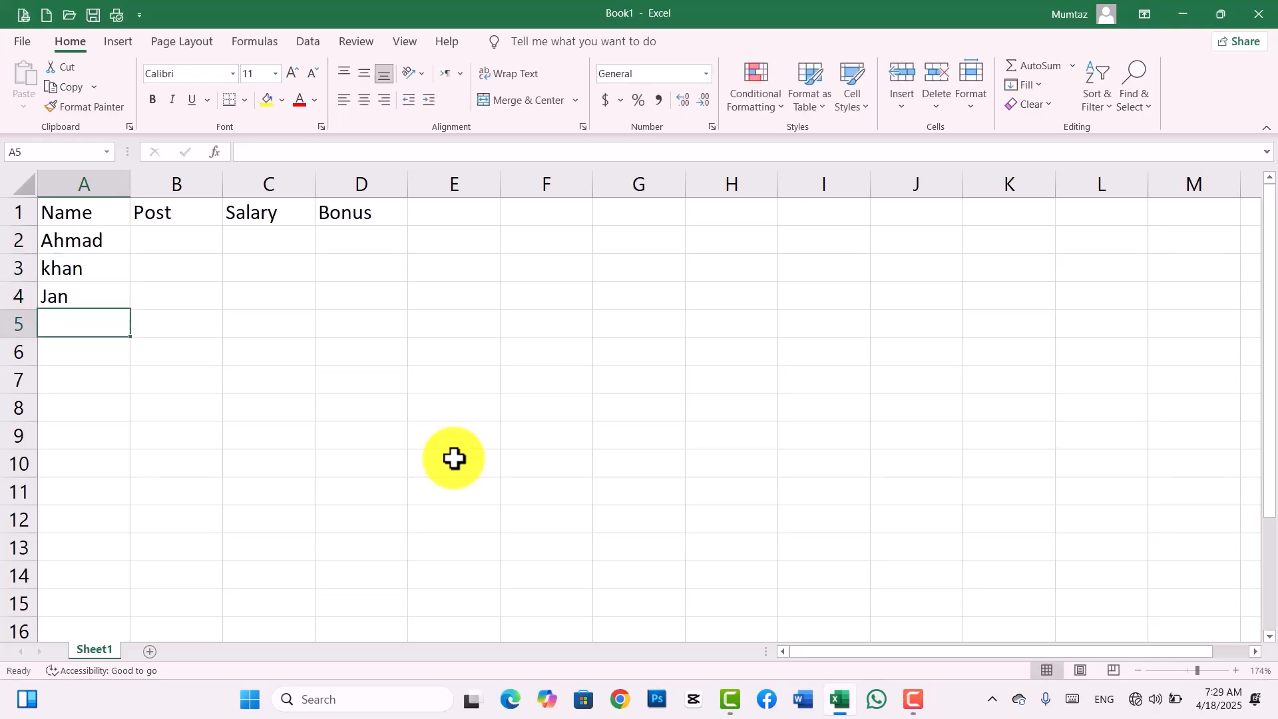
{"action": "type", "text": "Amir"}
{"action": "key", "text": "Return"}
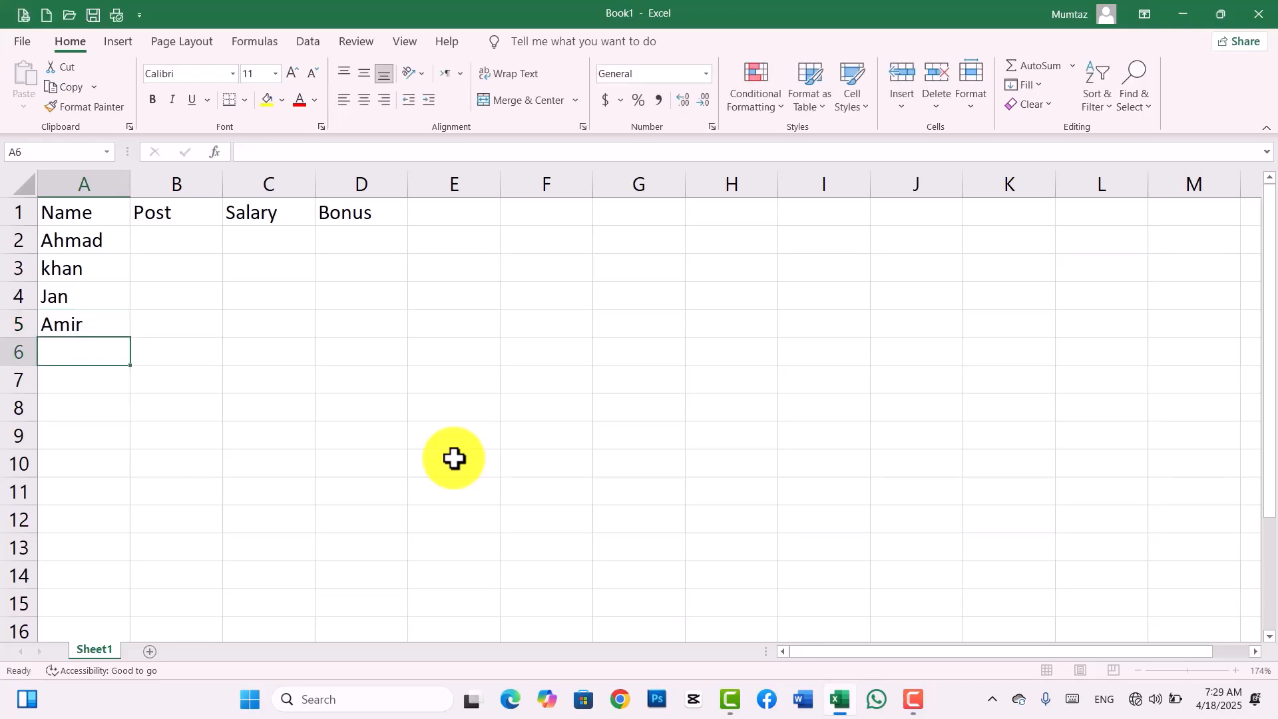
{"action": "type", "text": "Kabir"}
{"action": "key", "text": "Return"}
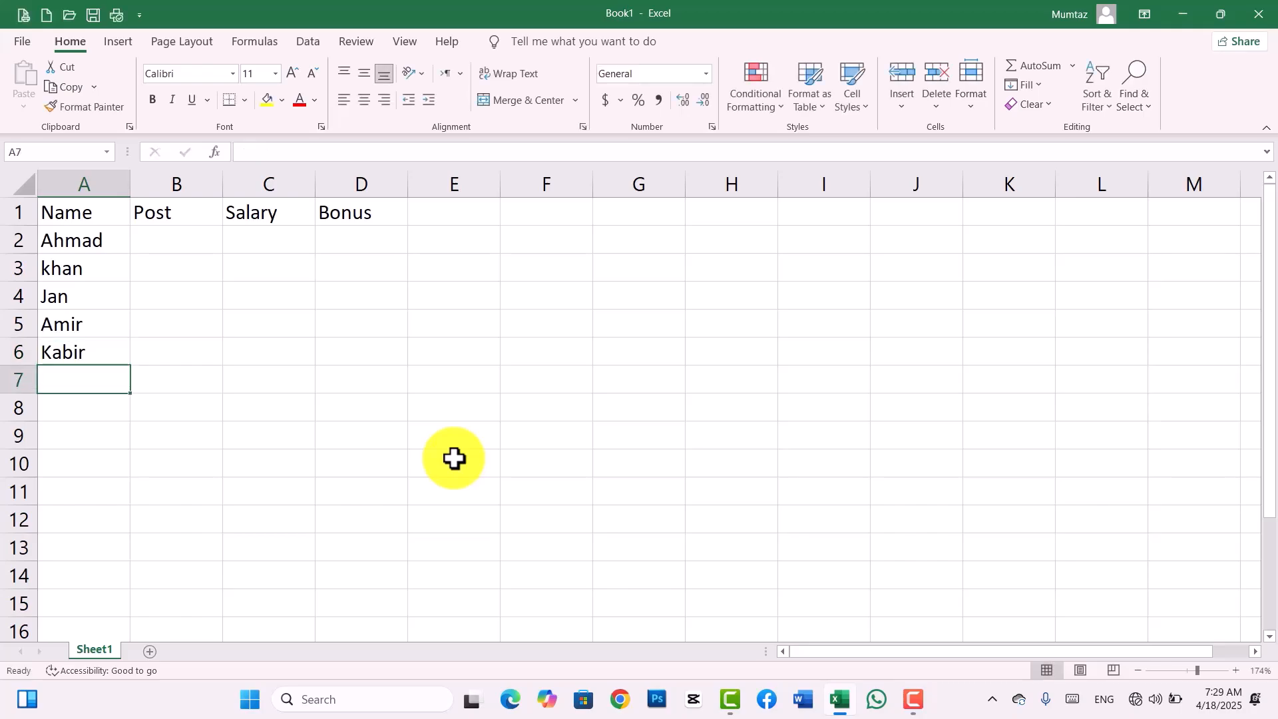
{"action": "type", "text": "Nabil"}
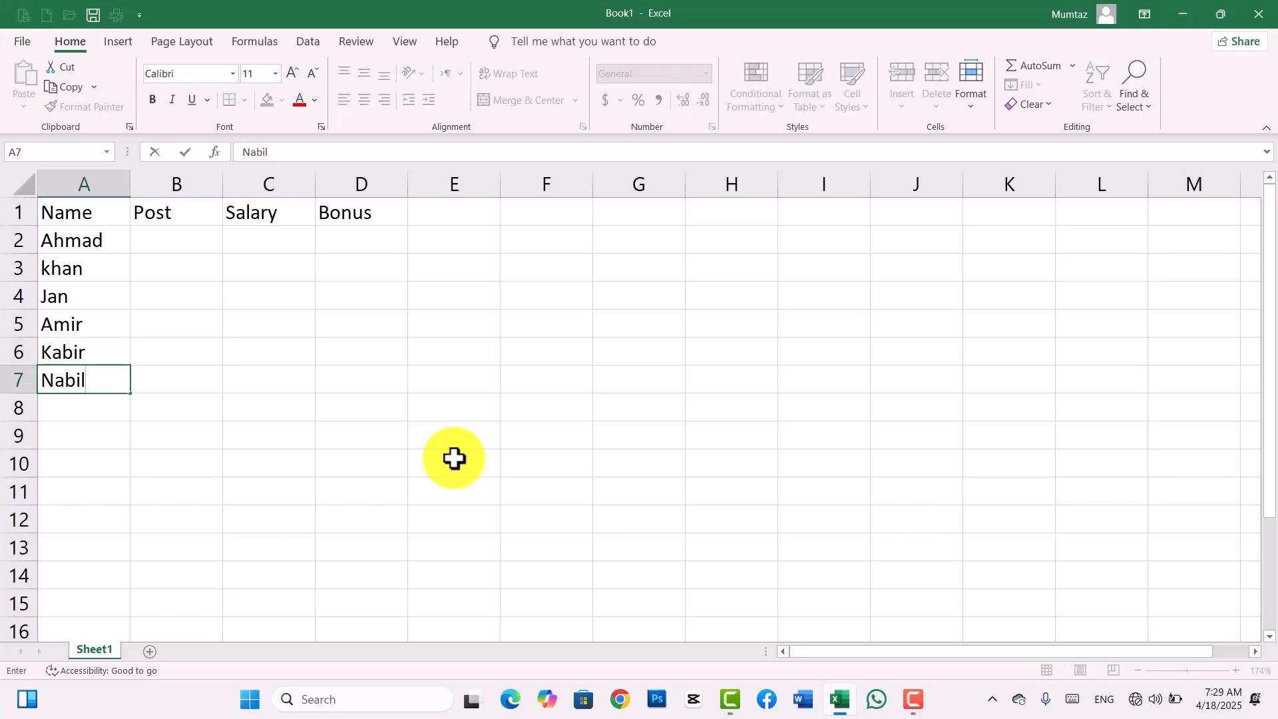
{"action": "key", "text": "Return"}
{"action": "type", "text": "Nasir"}
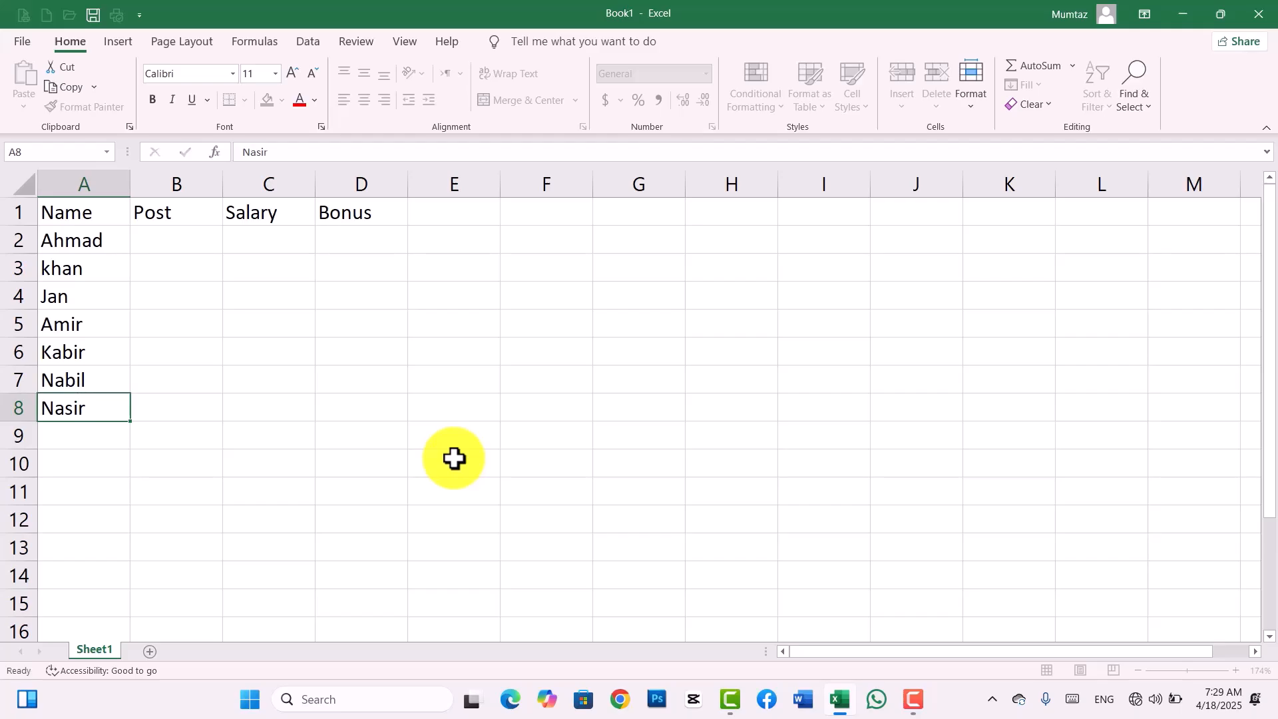
{"action": "key", "text": "Return"}
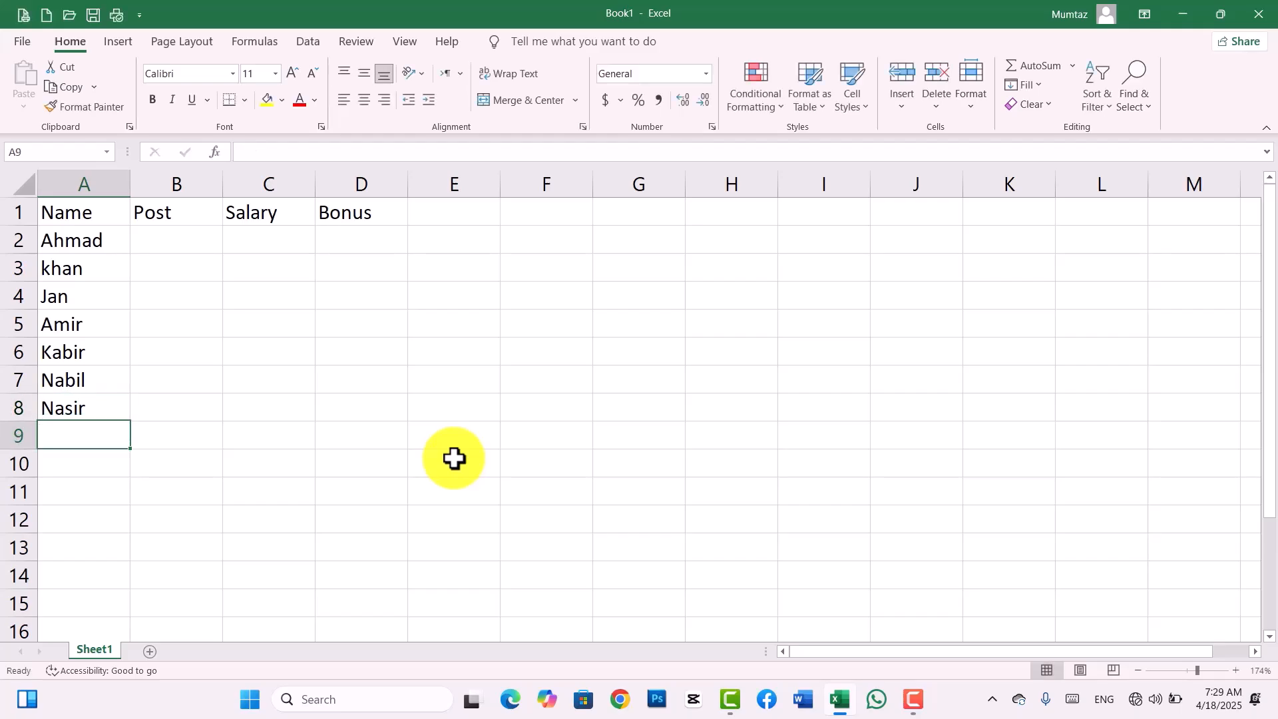
{"action": "type", "text": "Shah"}
{"action": "key", "text": "Return"}
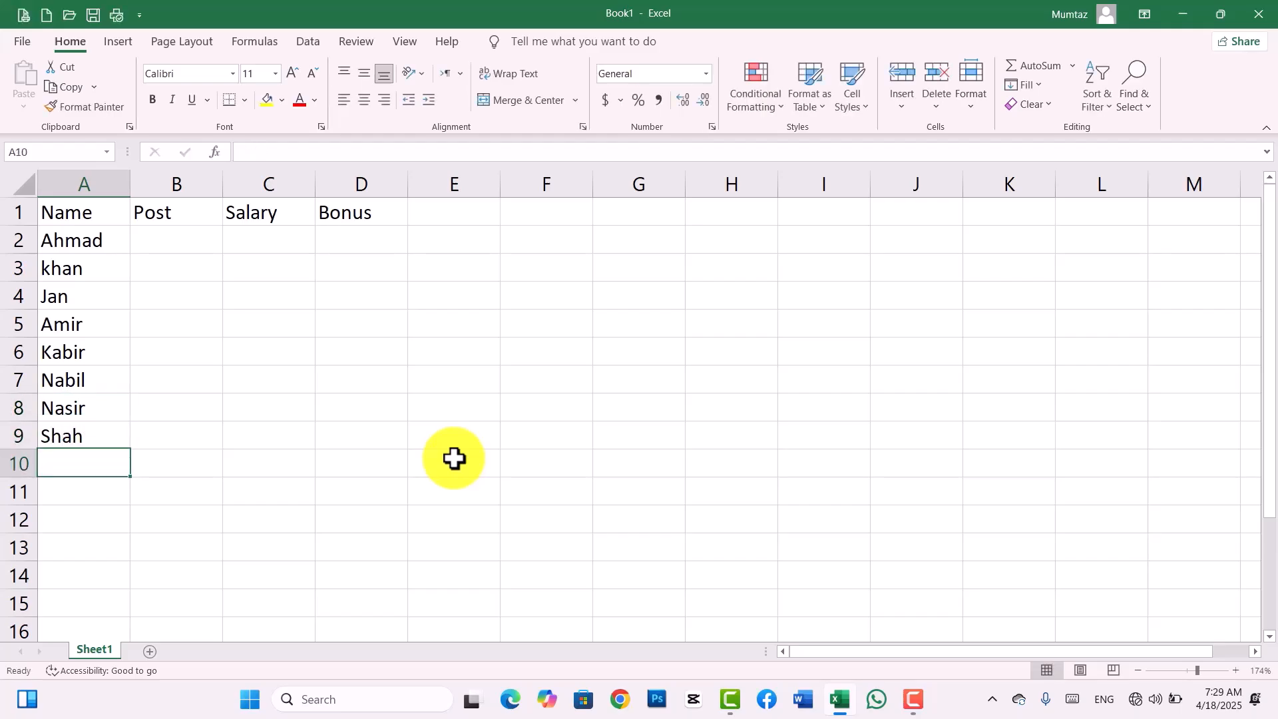
{"action": "type", "text": "Zaman"}
{"action": "key", "text": "Return"}
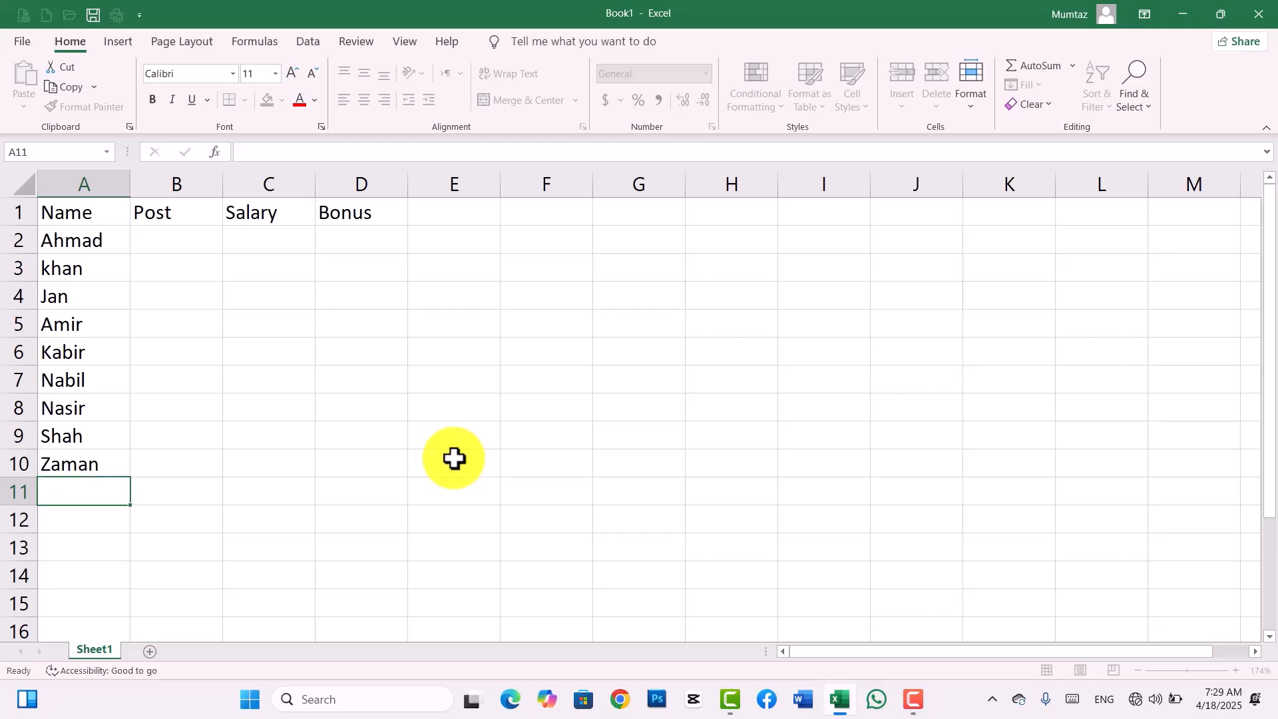
- Enter Eng as the post of the first four employees in cells B2:B5
{"action": "key", "text": "Right"}
{"action": "key", "text": "Up"}
{"action": "key", "text": "Up"}
{"action": "key", "text": "Up"}
{"action": "key", "text": "Up"}
{"action": "key", "text": "Up"}
{"action": "key", "text": "Up"}
{"action": "key", "text": "Up"}
{"action": "key", "text": "Up"}
{"action": "key", "text": "Up"}
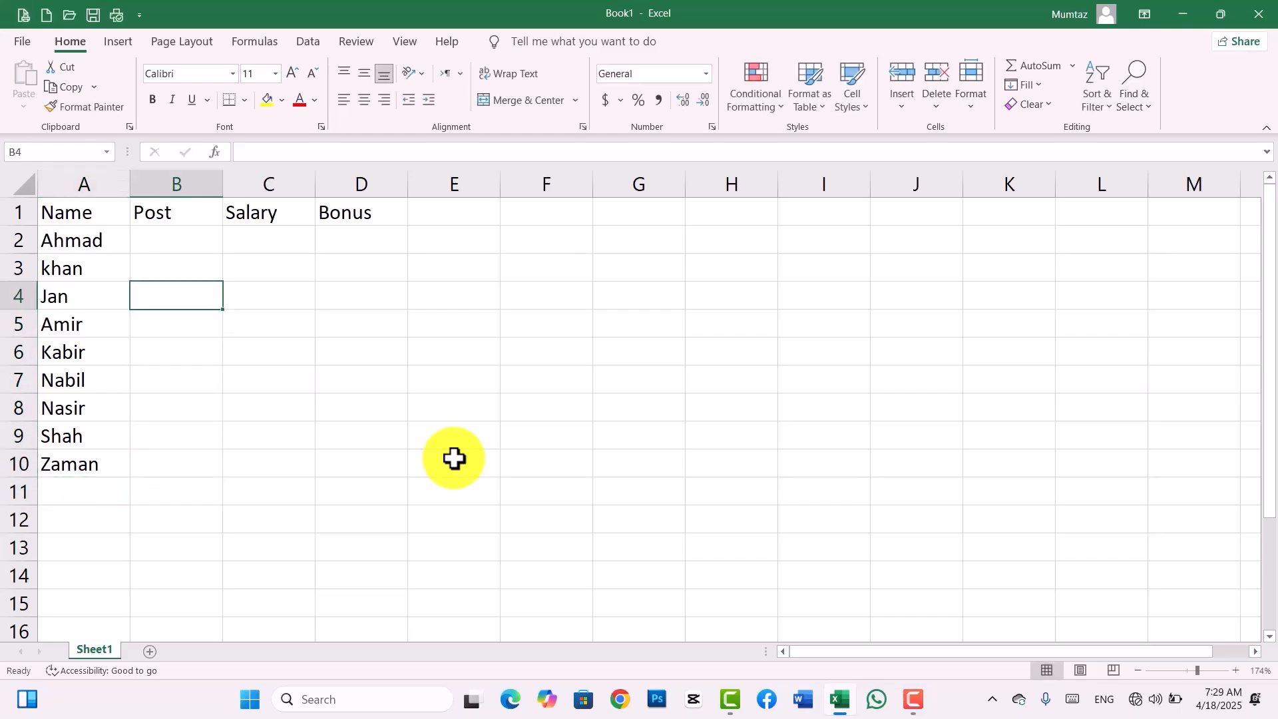
{"action": "type", "text": "en"}
{"action": "key", "text": "BackSpace"}
{"action": "key", "text": "BackSpace"}
{"action": "type", "text": "Eng"}
{"action": "key", "text": "Return"}
{"action": "type", "text": "eng"}
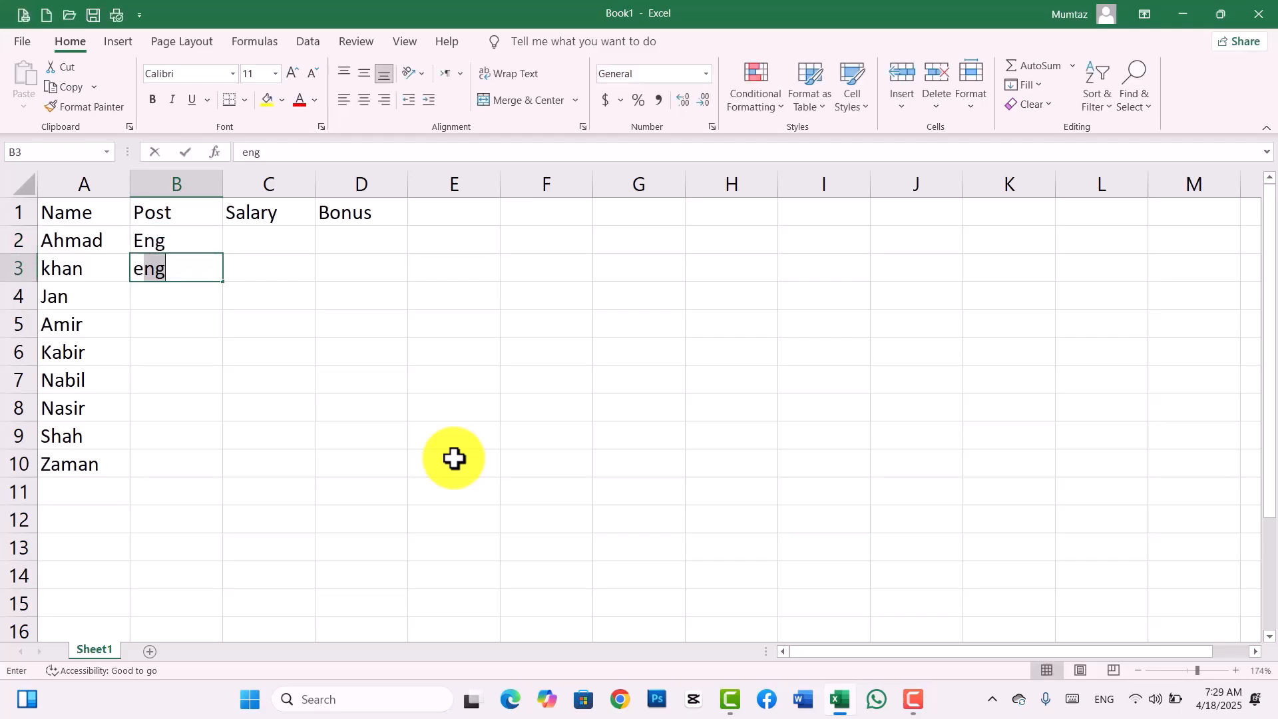
{"action": "key", "text": "Return"}
{"action": "type", "text": "e"}
{"action": "key", "text": "Return"}
{"action": "type", "text": "e"}
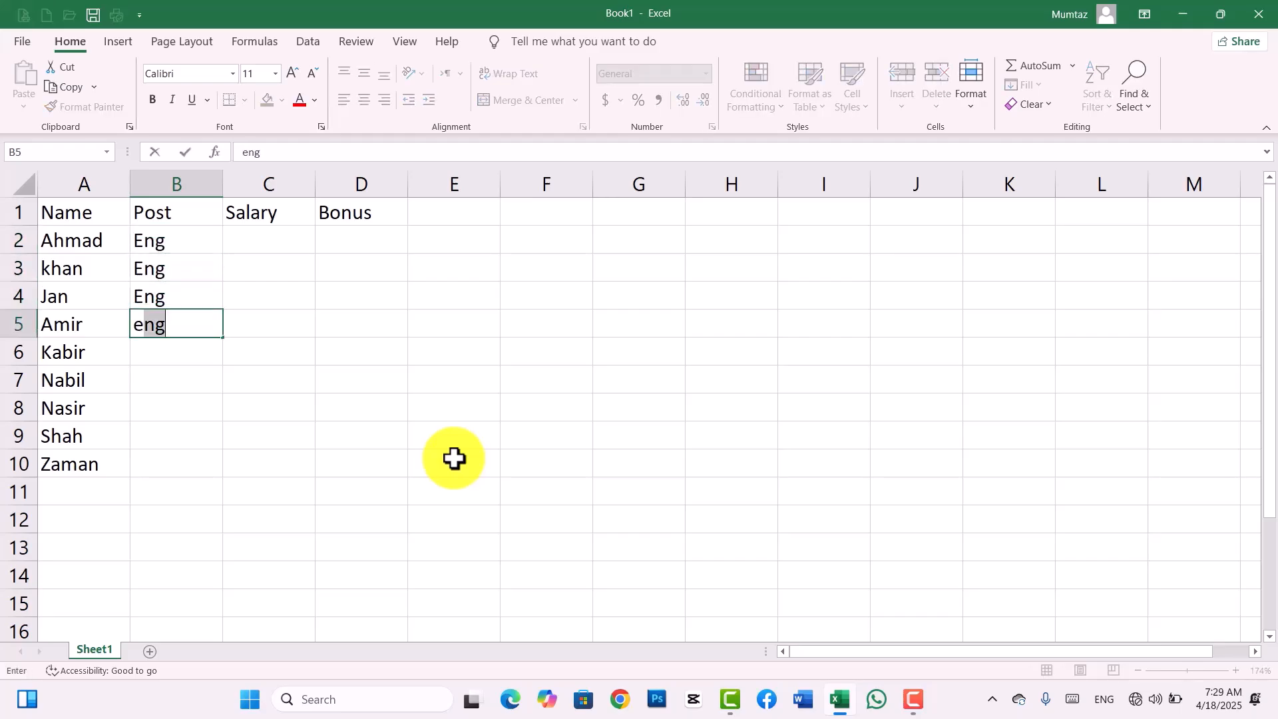
{"action": "key", "text": "Return"}
- Enter Teacher as the post of the remaining five employees in cells B6:B10
{"action": "type", "text": "Tq"}
{"action": "key", "text": "BackSpace"}
{"action": "key", "text": "BackSpace"}
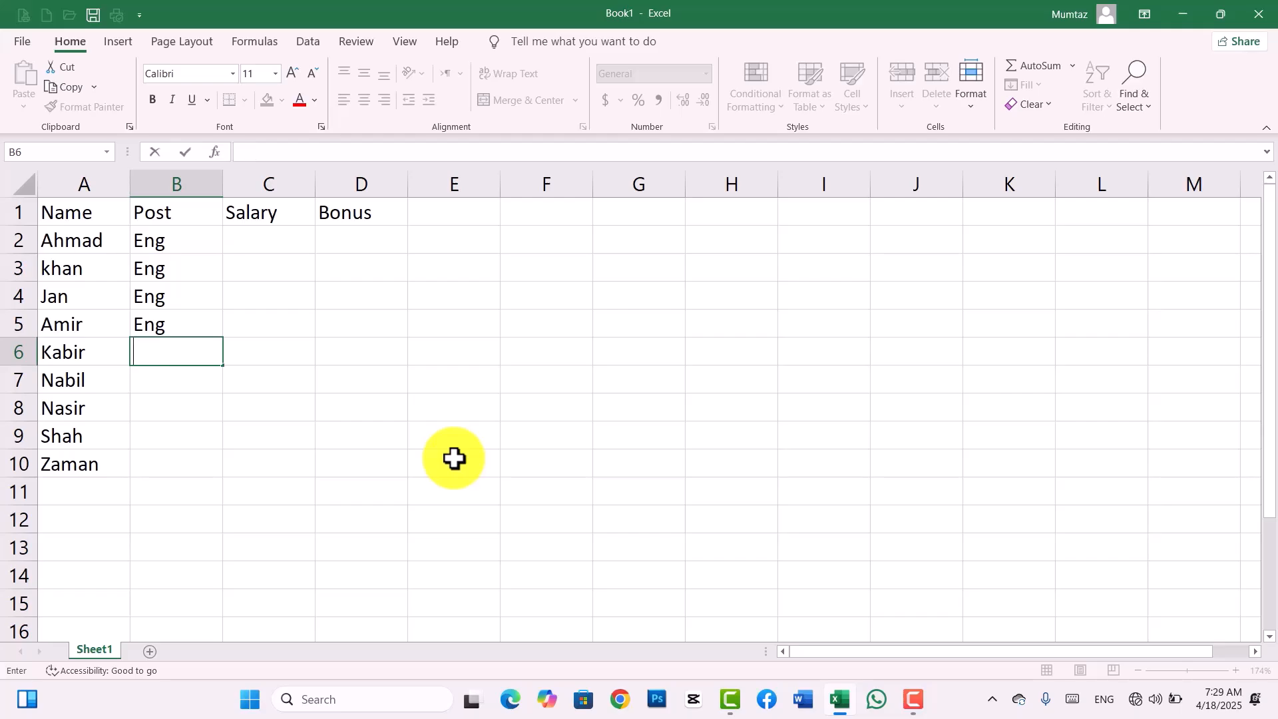
{"action": "type", "text": "Teacher"}
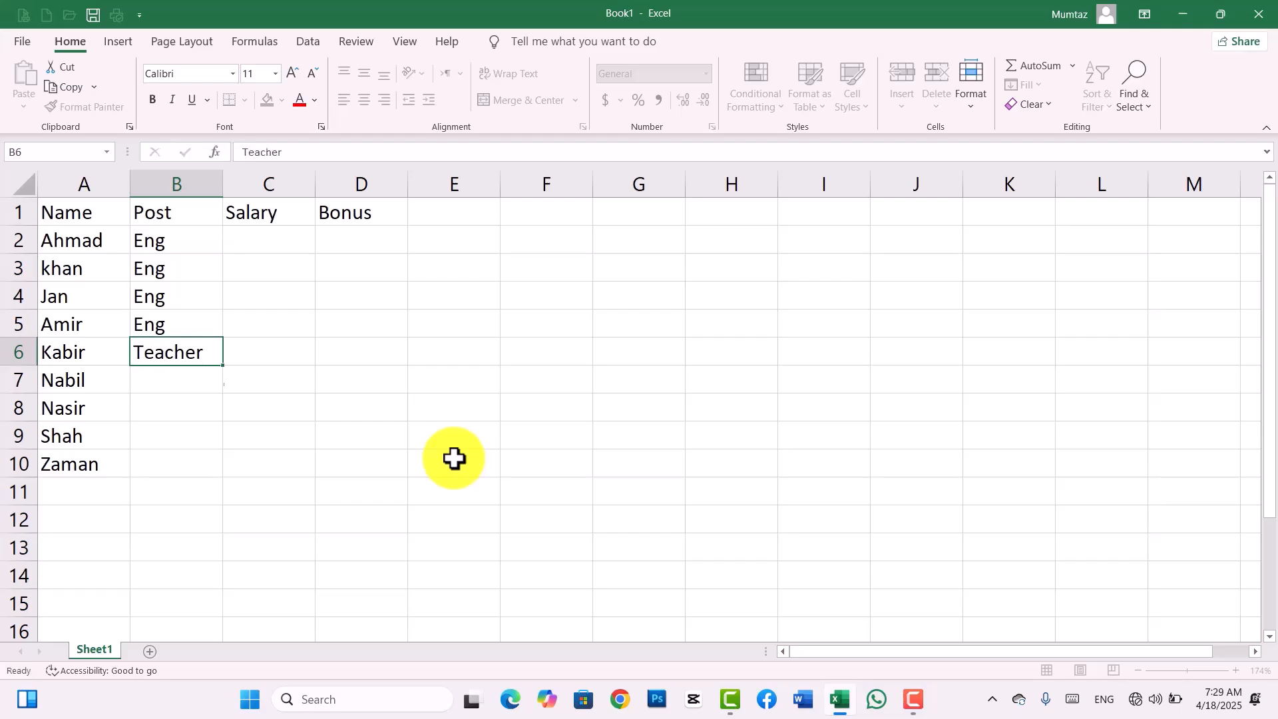
{"action": "key", "text": "Return"}
{"action": "type", "text": "teacher"}
{"action": "key", "text": "Return"}
{"action": "type", "text": "t"}
{"action": "key", "text": "Return"}
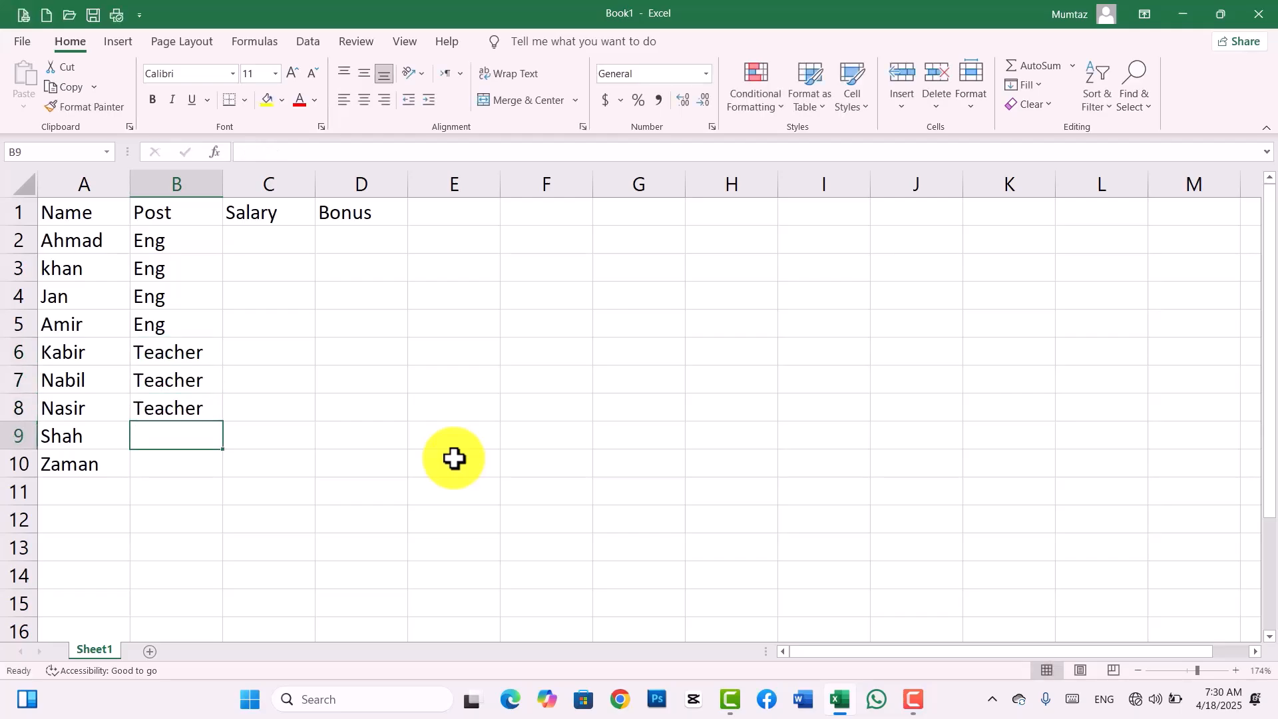
{"action": "type", "text": "t"}
{"action": "key", "text": "Return"}
{"action": "type", "text": "t"}
{"action": "key", "text": "Return"}
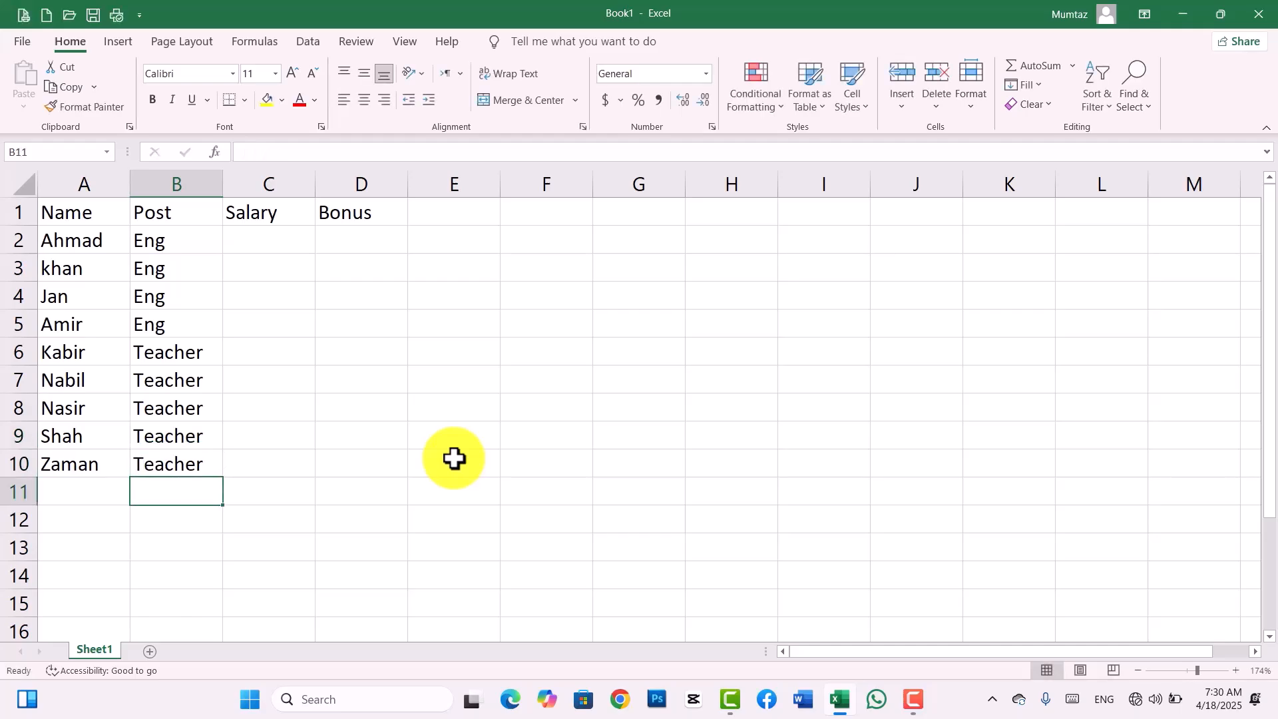
- Enter the salaries 12000, 15000, 20000 and 25000 for the four engineers in cells C2:C5
{"action": "left_click", "coordinate": [251, 242]}
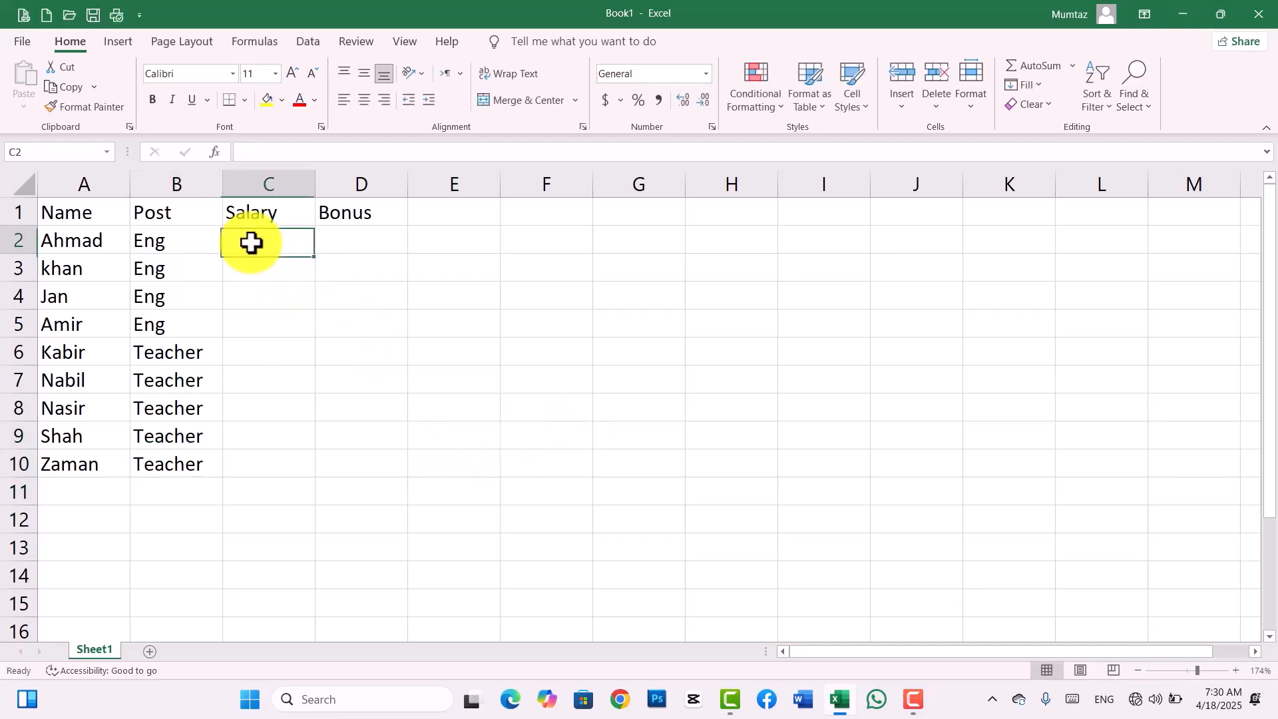
{"action": "type", "text": "120000"}
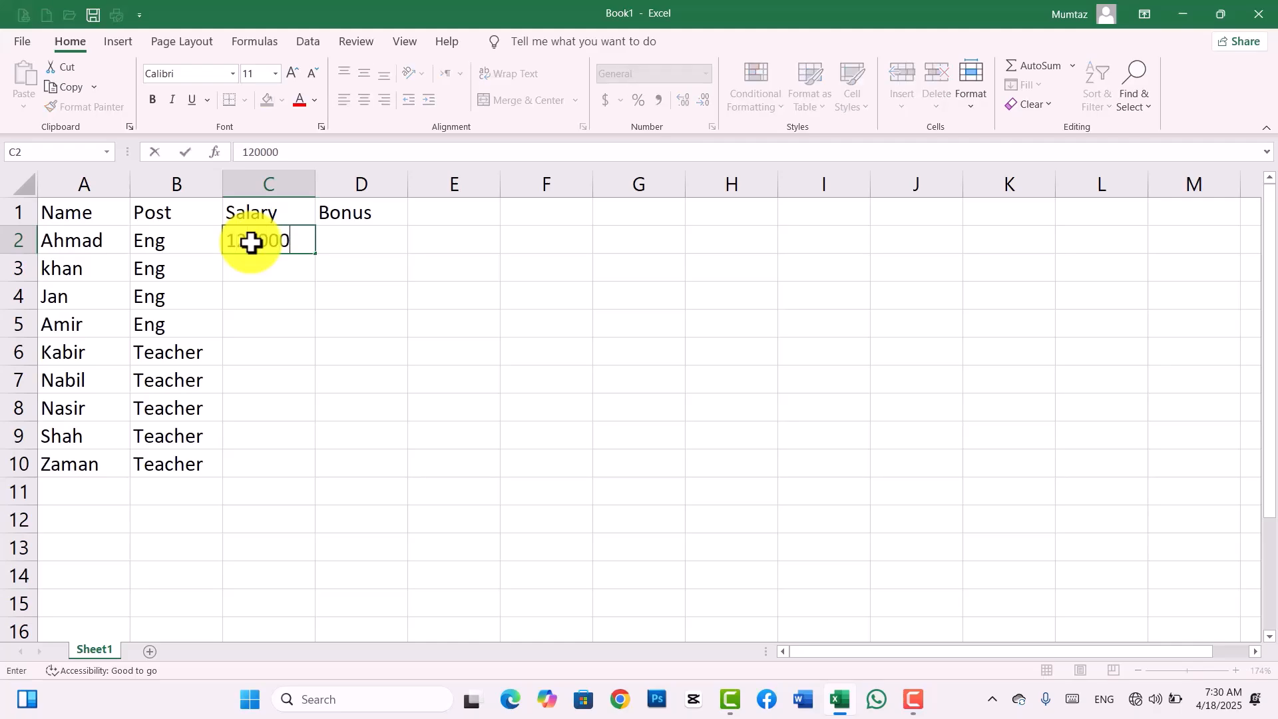
{"action": "key", "text": "BackSpace"}
{"action": "key", "text": "Return"}
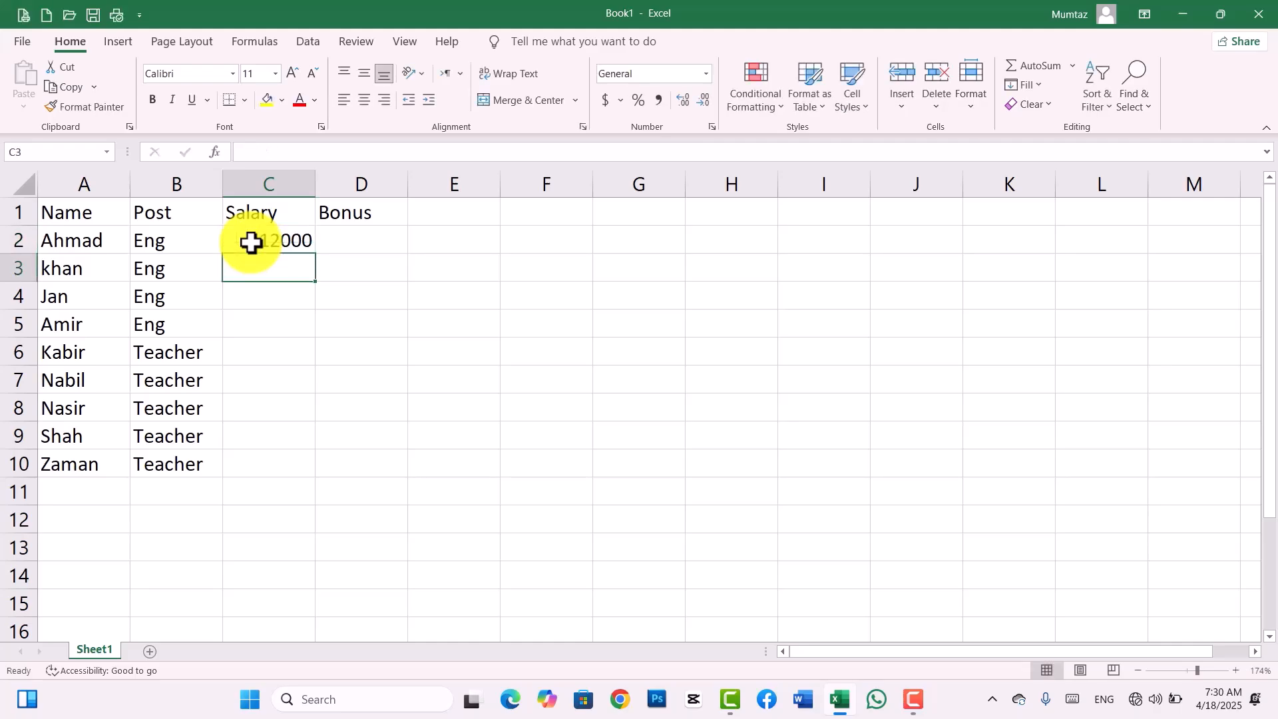
{"action": "type", "text": "15000"}
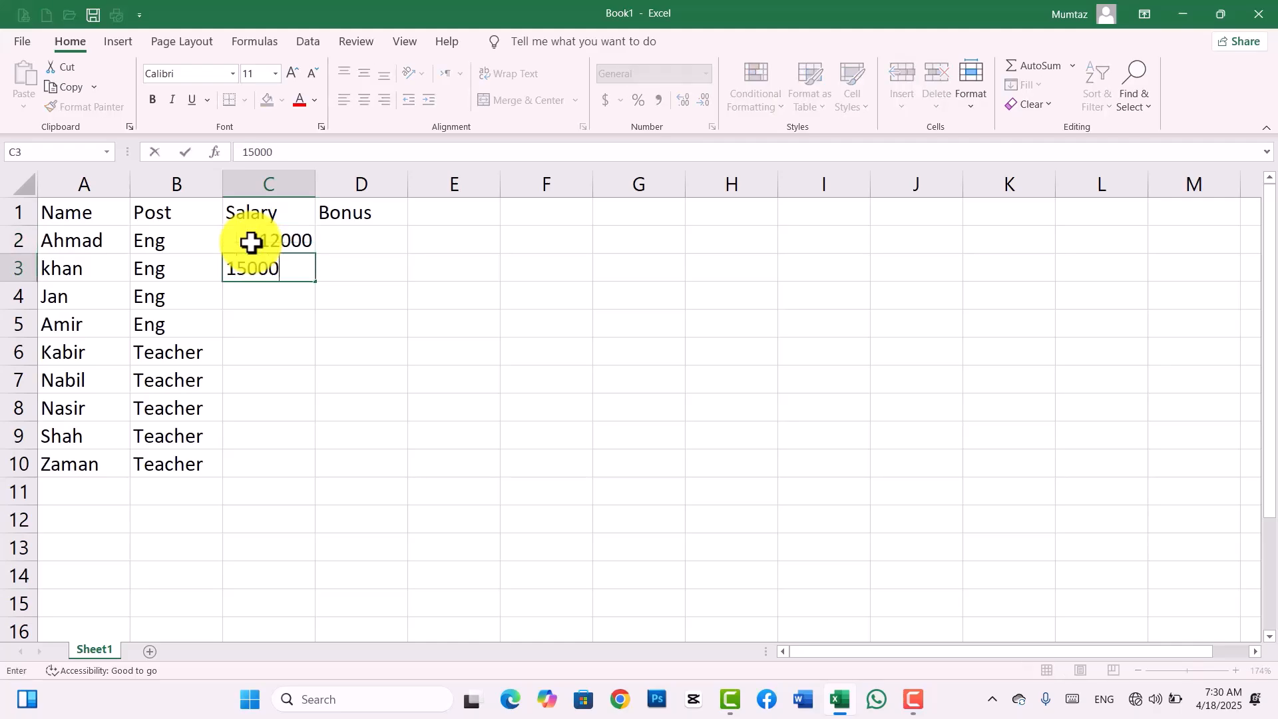
{"action": "key", "text": "Return"}
{"action": "type", "text": "20000"}
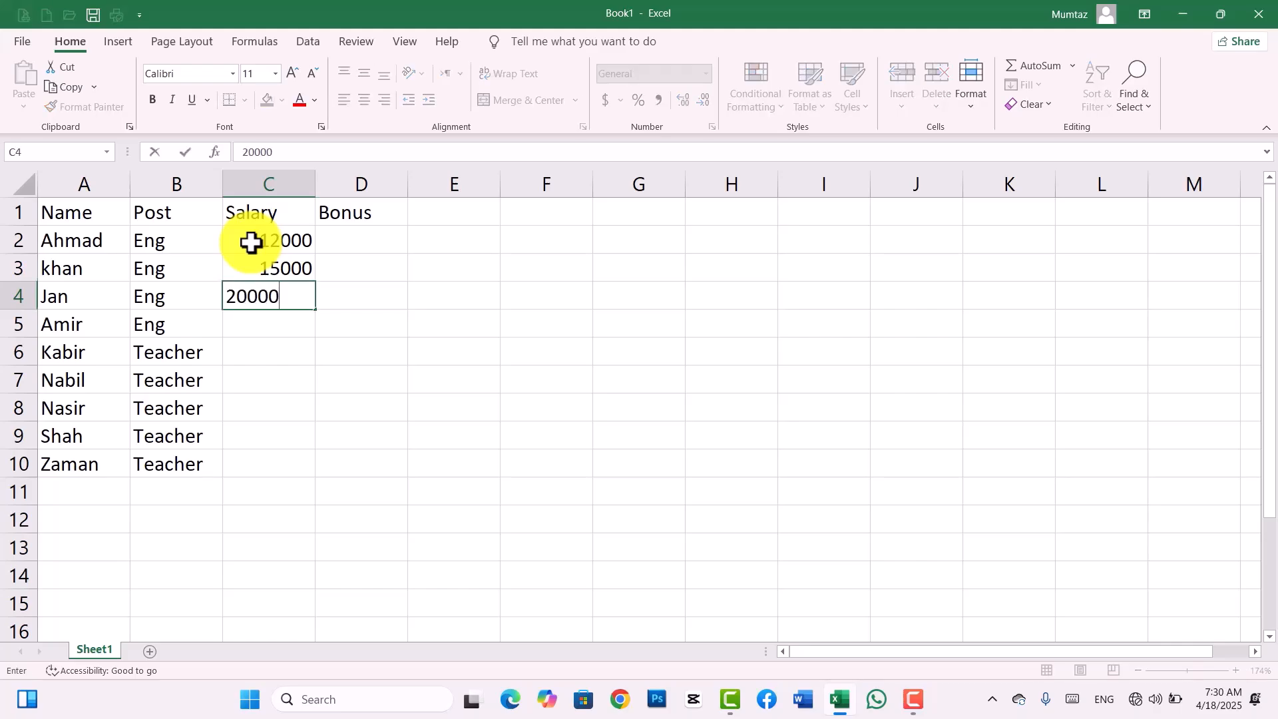
{"action": "key", "text": "Return"}
{"action": "type", "text": "25000"}
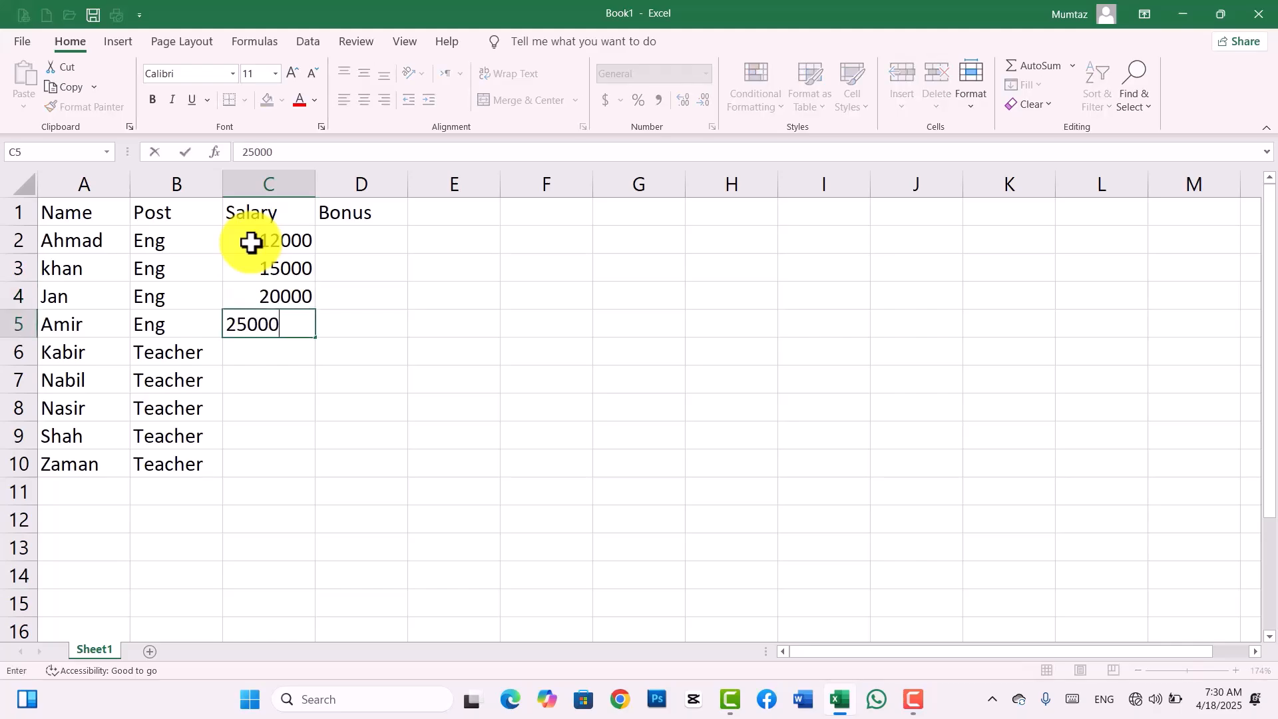
{"action": "key", "text": "Return"}
- Enter the salaries 30000, 25000, 12000, 15000 and 20000 for the five teachers in cells C6:C10
{"action": "type", "text": "30000"}
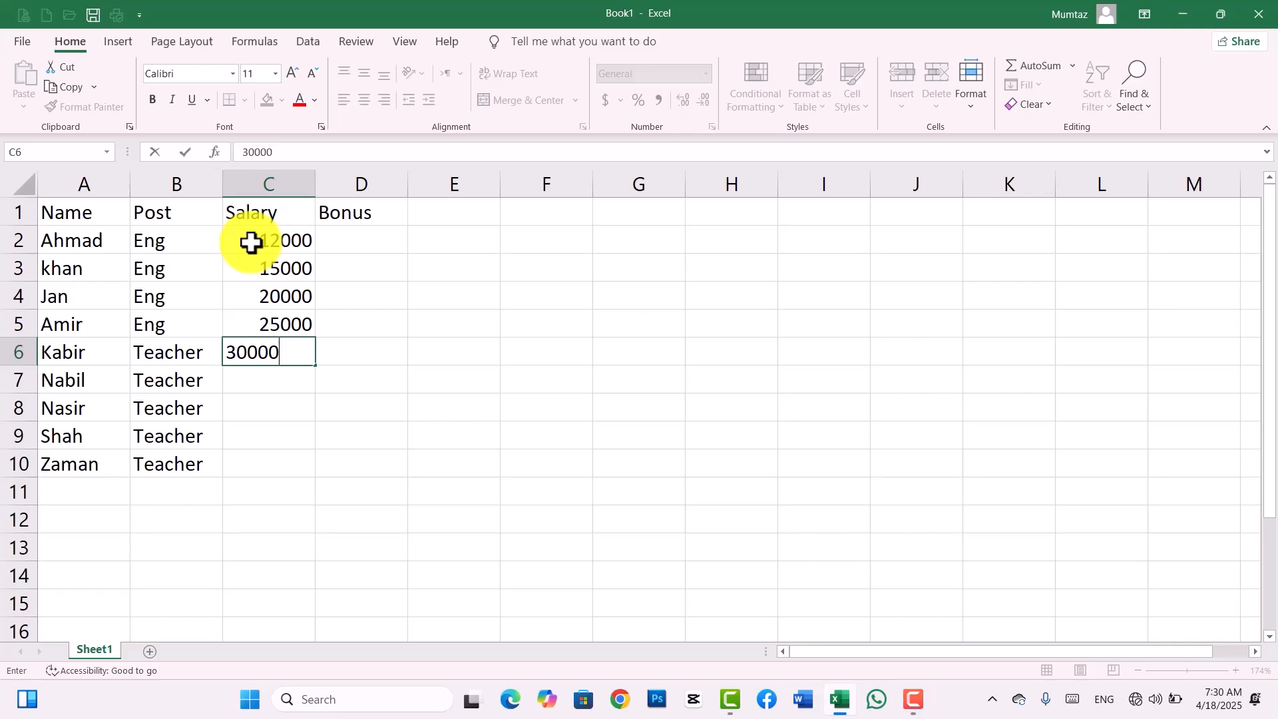
{"action": "key", "text": "Return"}
{"action": "type", "text": "25000"}
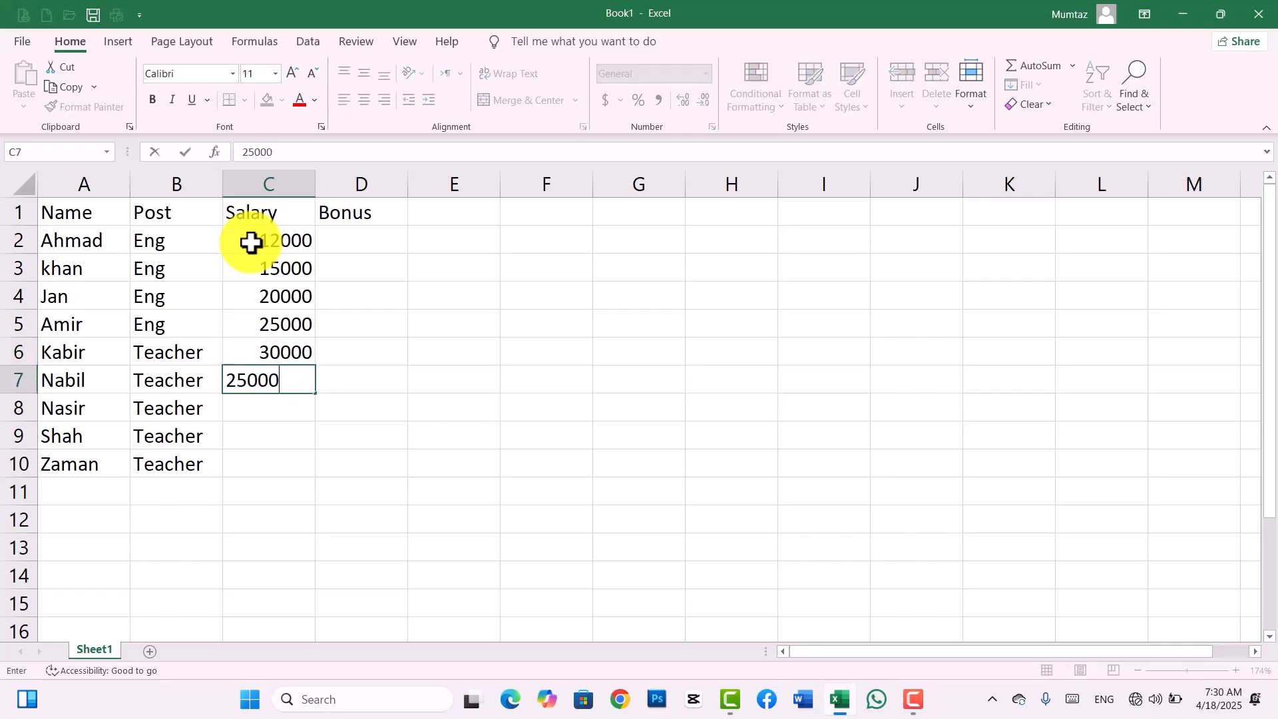
{"action": "key", "text": "Return"}
{"action": "type", "text": "12000"}
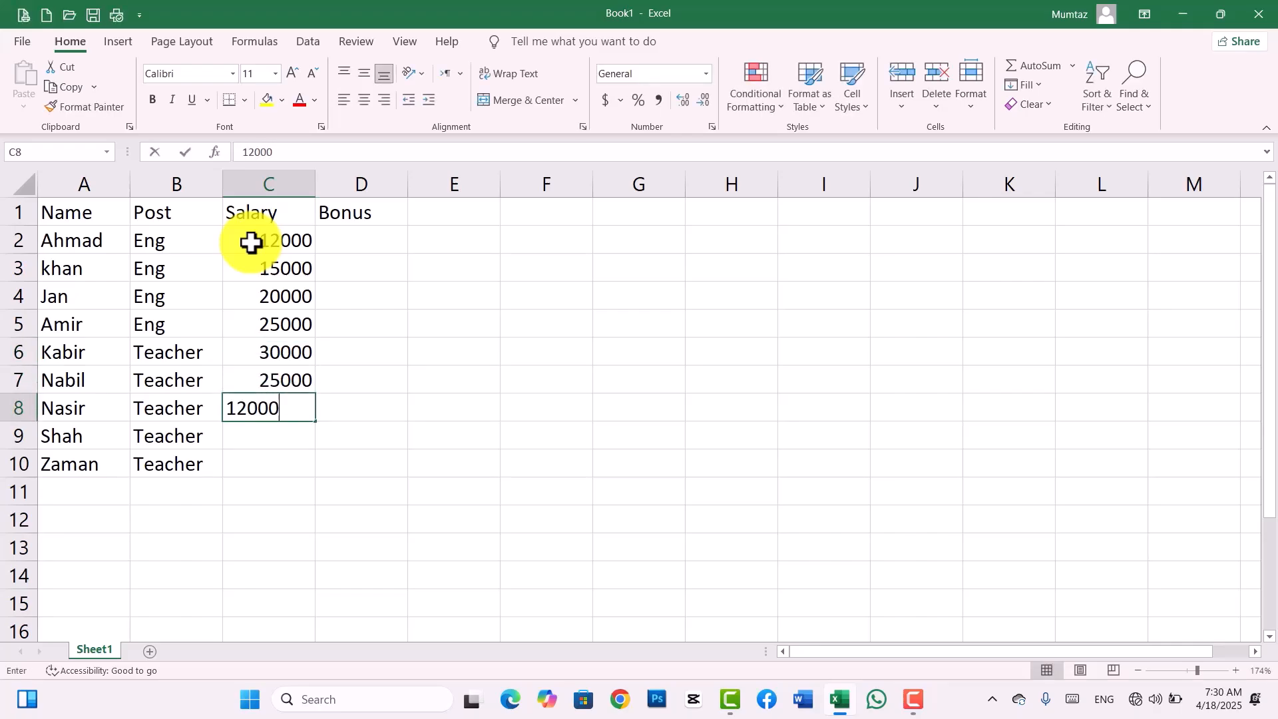
{"action": "key", "text": "Return"}
{"action": "type", "text": "15000"}
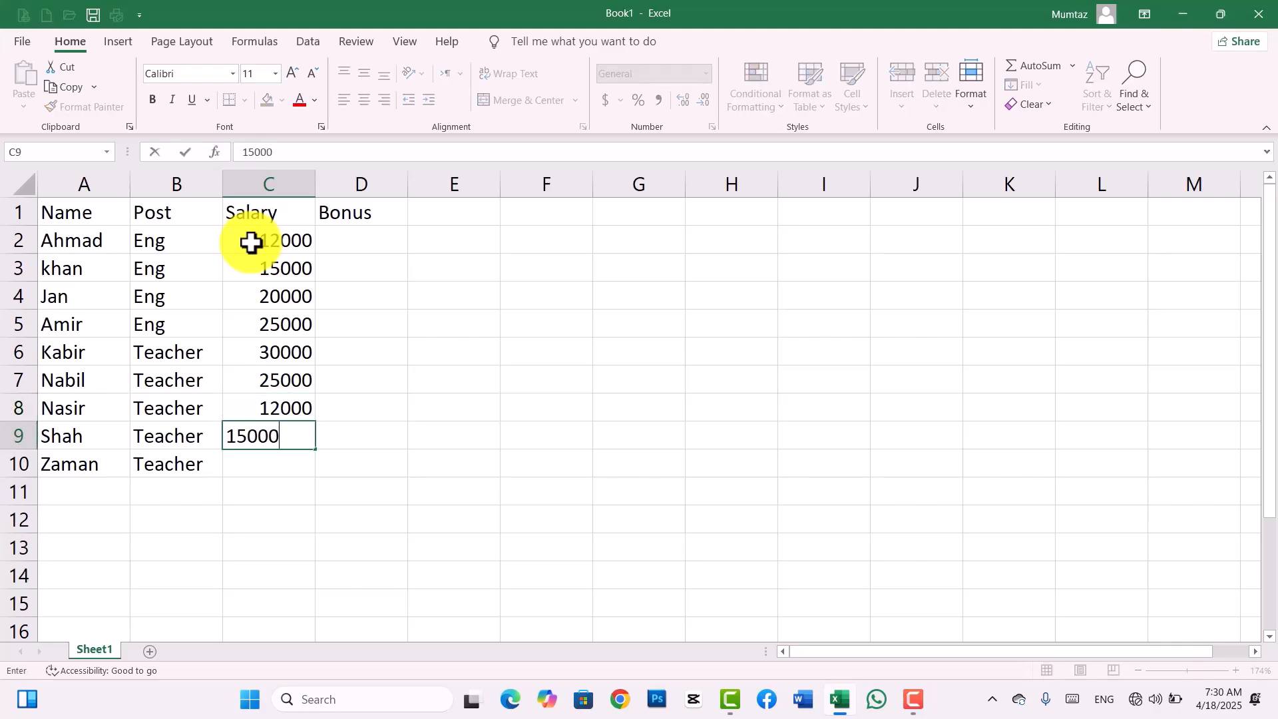
{"action": "key", "text": "Return"}
{"action": "type", "text": "2000"}
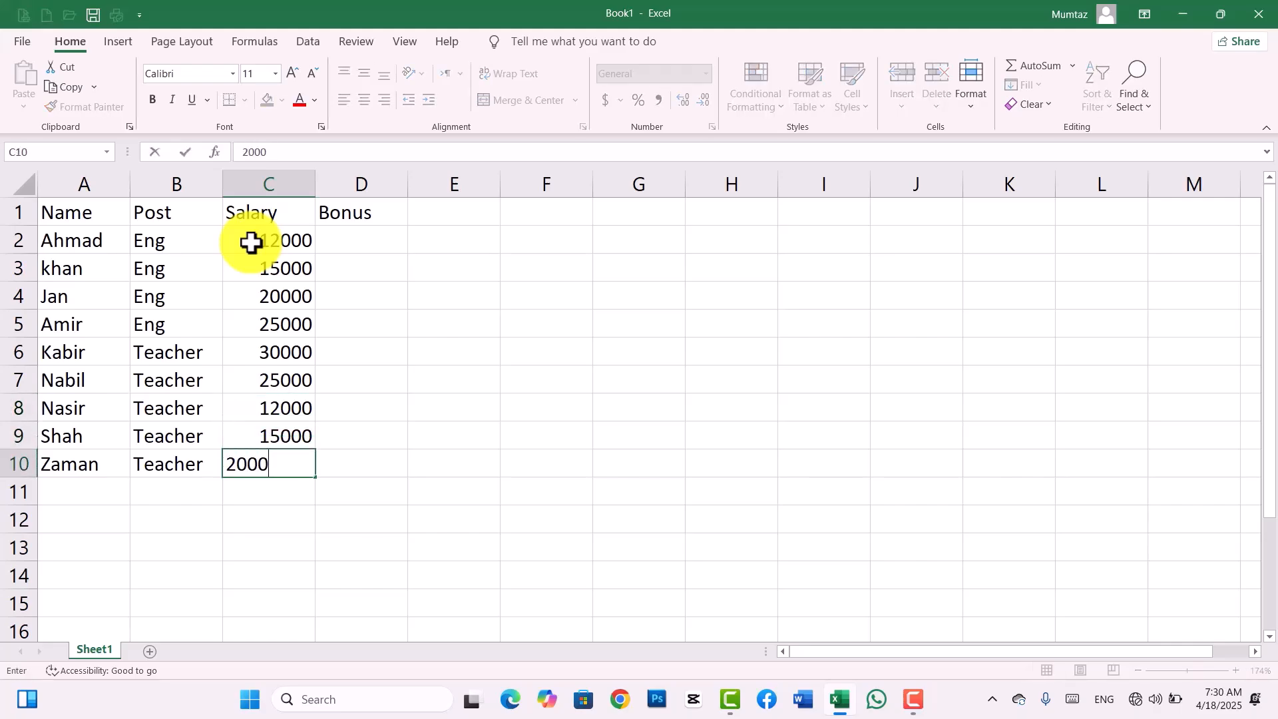
{"action": "type", "text": "0"}
{"action": "key", "text": "Return"}
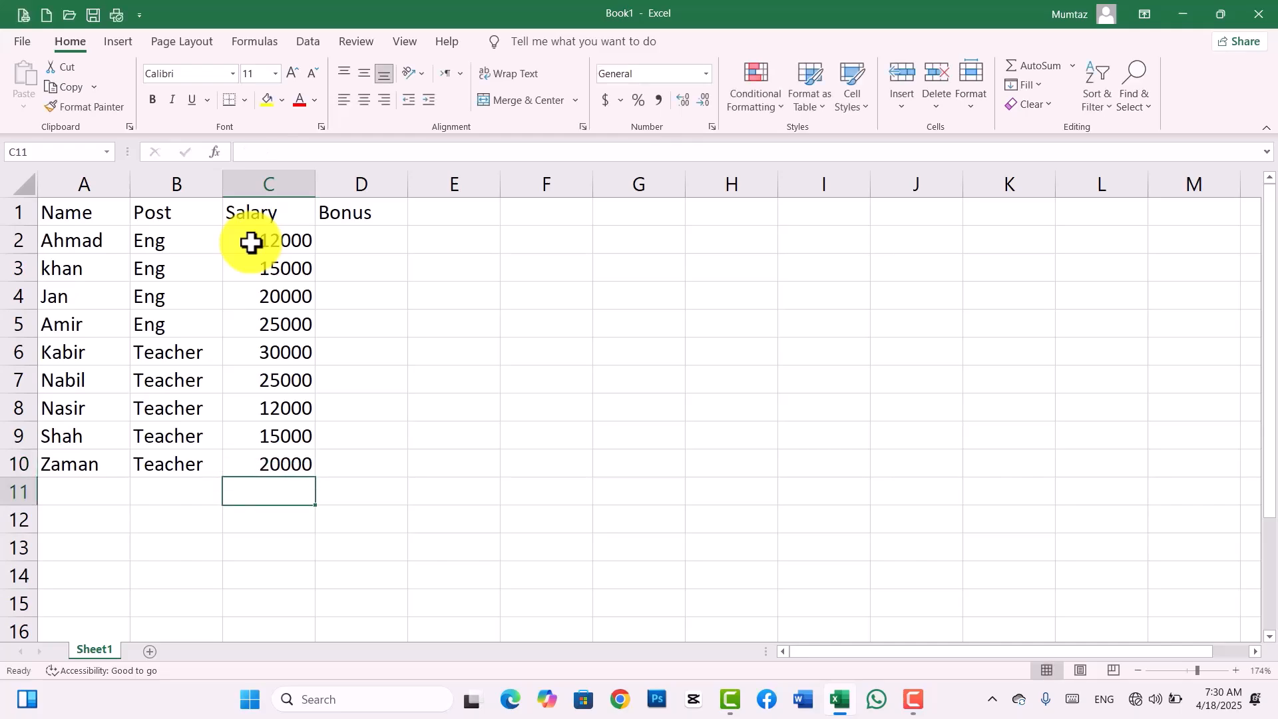
- Enter a bonus of 1000 in cell D2 and copy it down through D10
{"action": "left_click", "coordinate": [372, 236]}
{"action": "type", "text": "1000"}
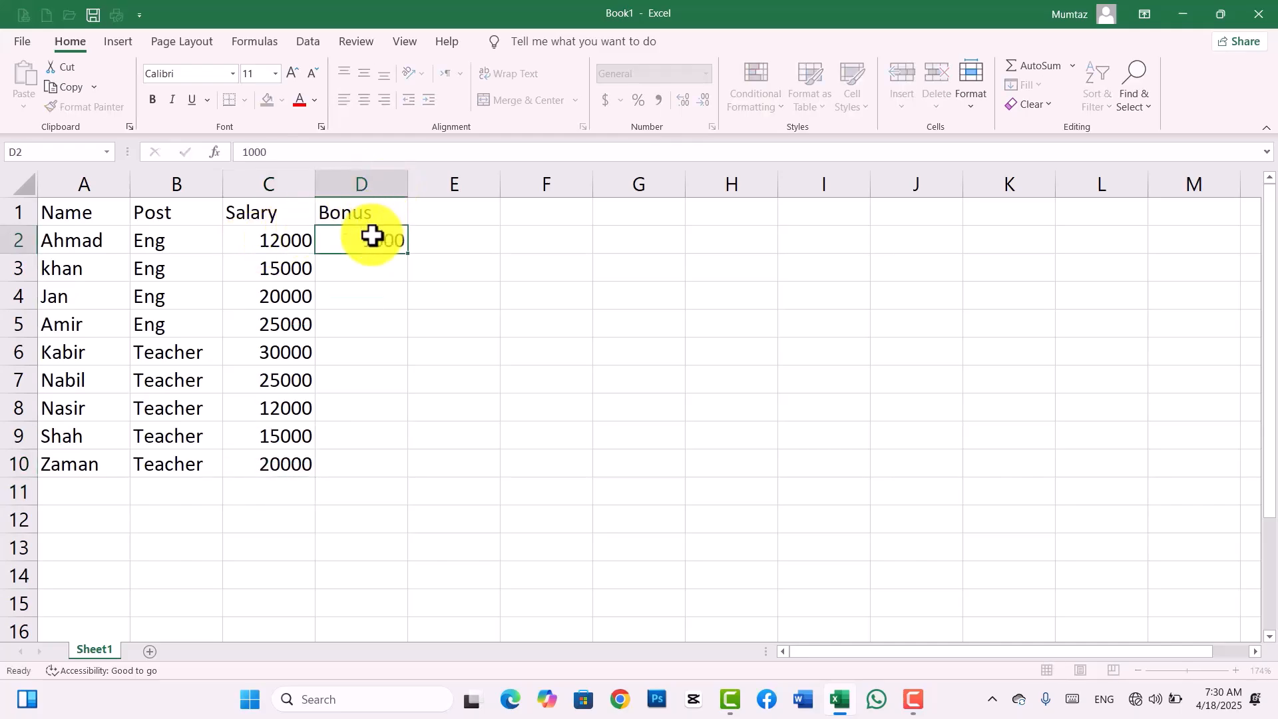
{"action": "key", "text": "Return"}
{"action": "left_click", "coordinate": [371, 237]}
{"action": "left_click_drag", "start_coordinate": [408, 253], "coordinate": [387, 466]}
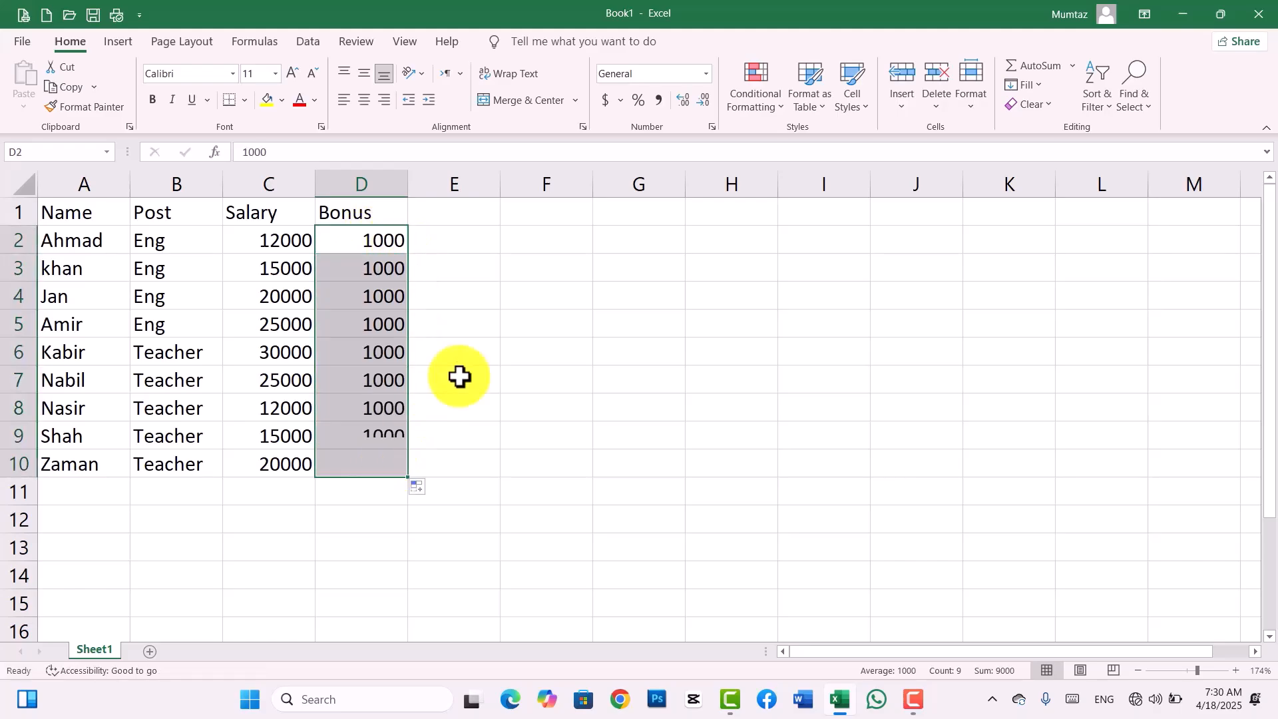
{"action": "left_click", "coordinate": [460, 351]}
- Add a Total column heading in cell E1
{"action": "left_click", "coordinate": [443, 218]}
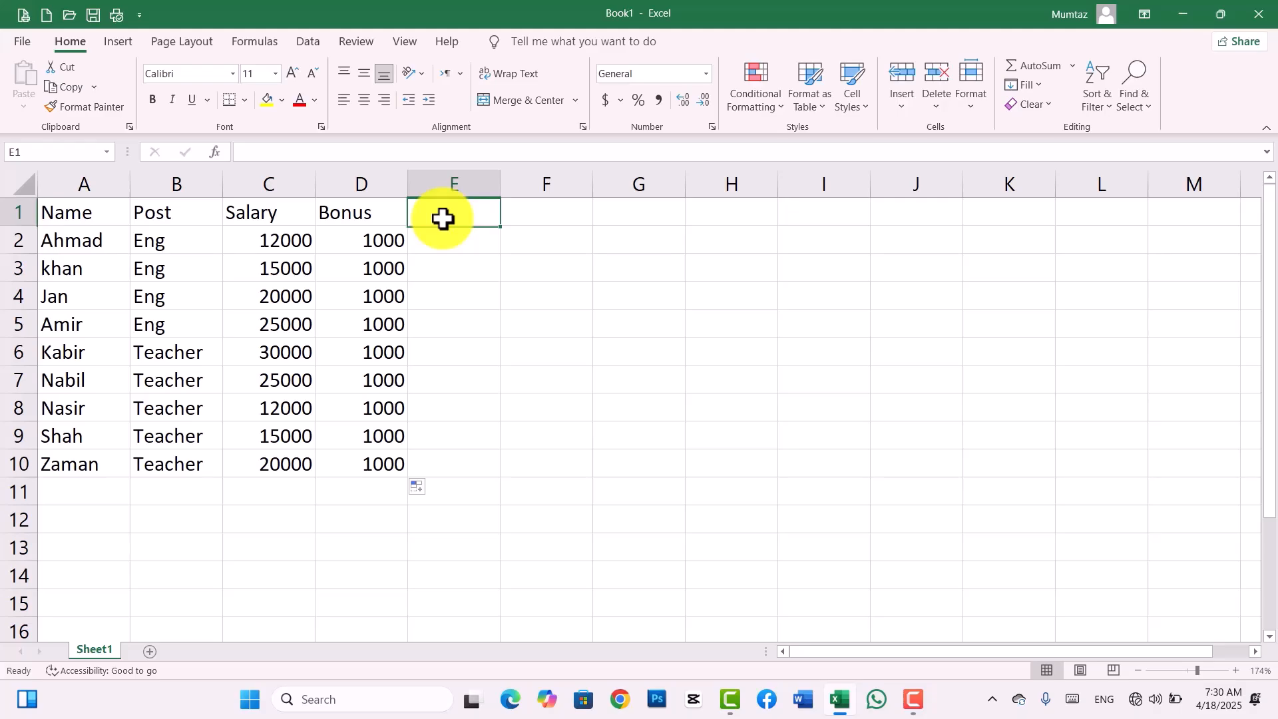
{"action": "type", "text": "Total"}
{"action": "key", "text": "Return"}
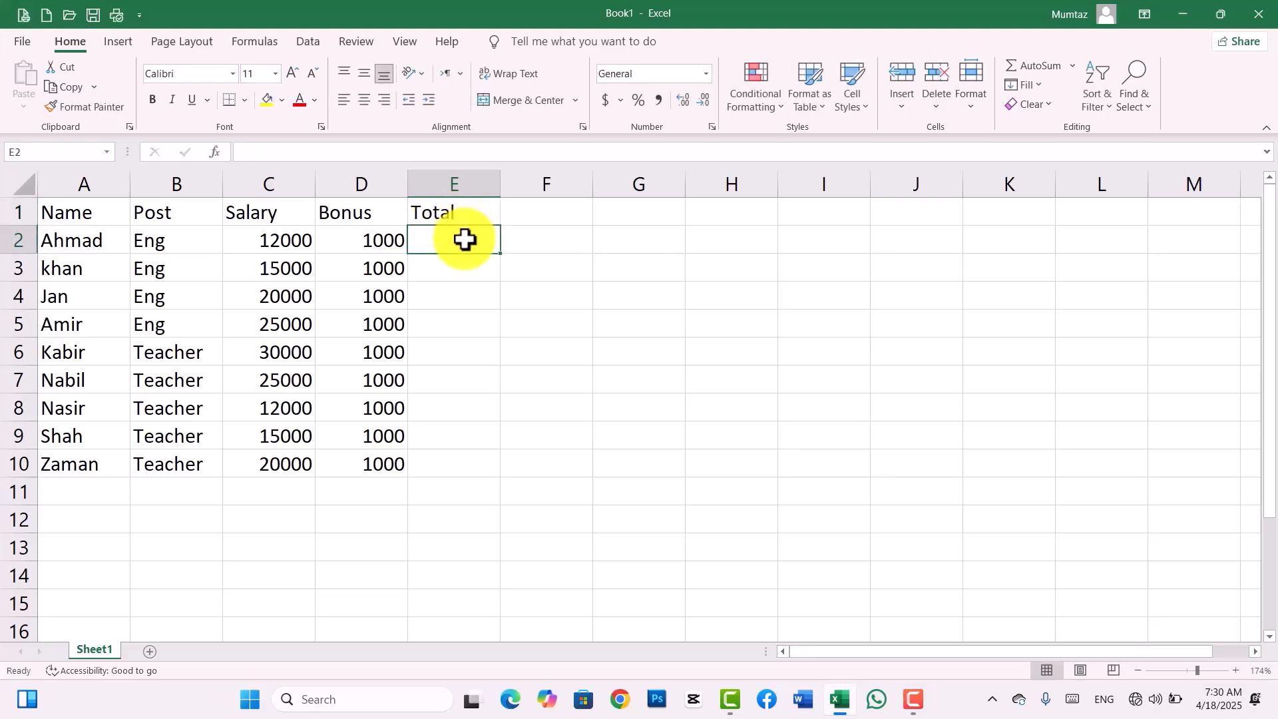
- Add salary and bonus in cell E2 with =SUM(C2:D2) and copy the formula down through E10
{"action": "type", "text": "="}
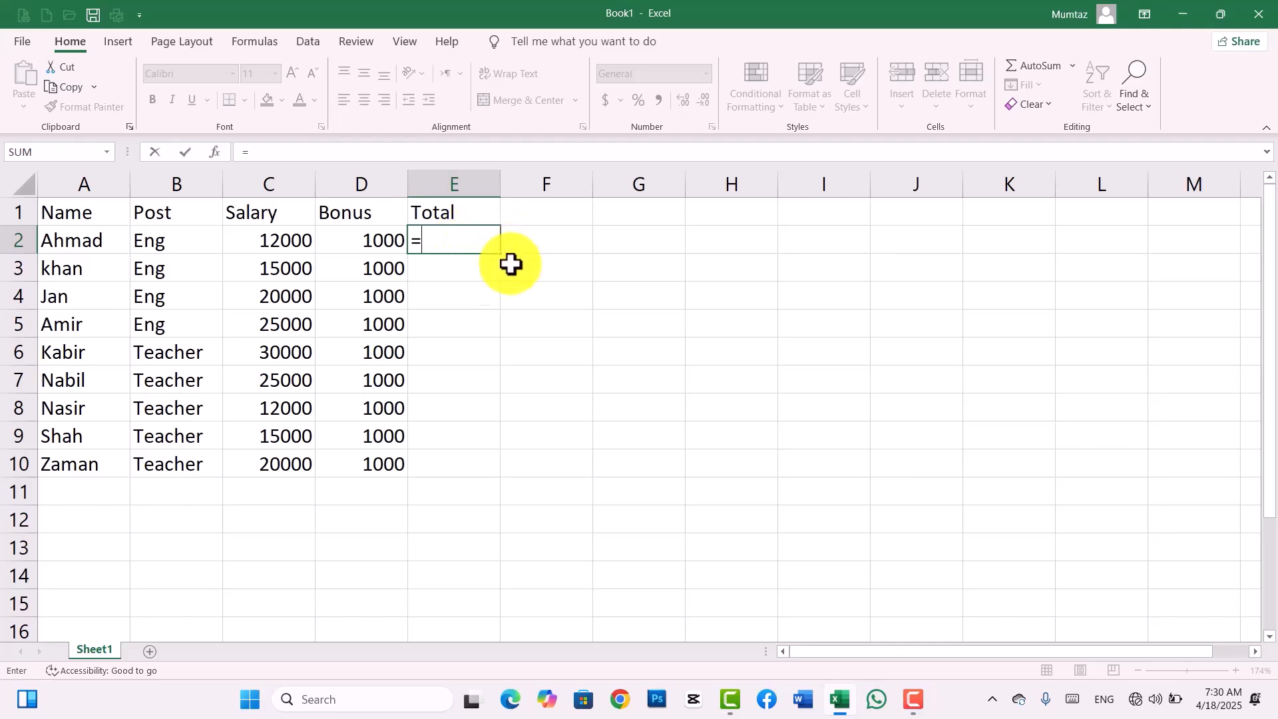
{"action": "type", "text": "sum"}
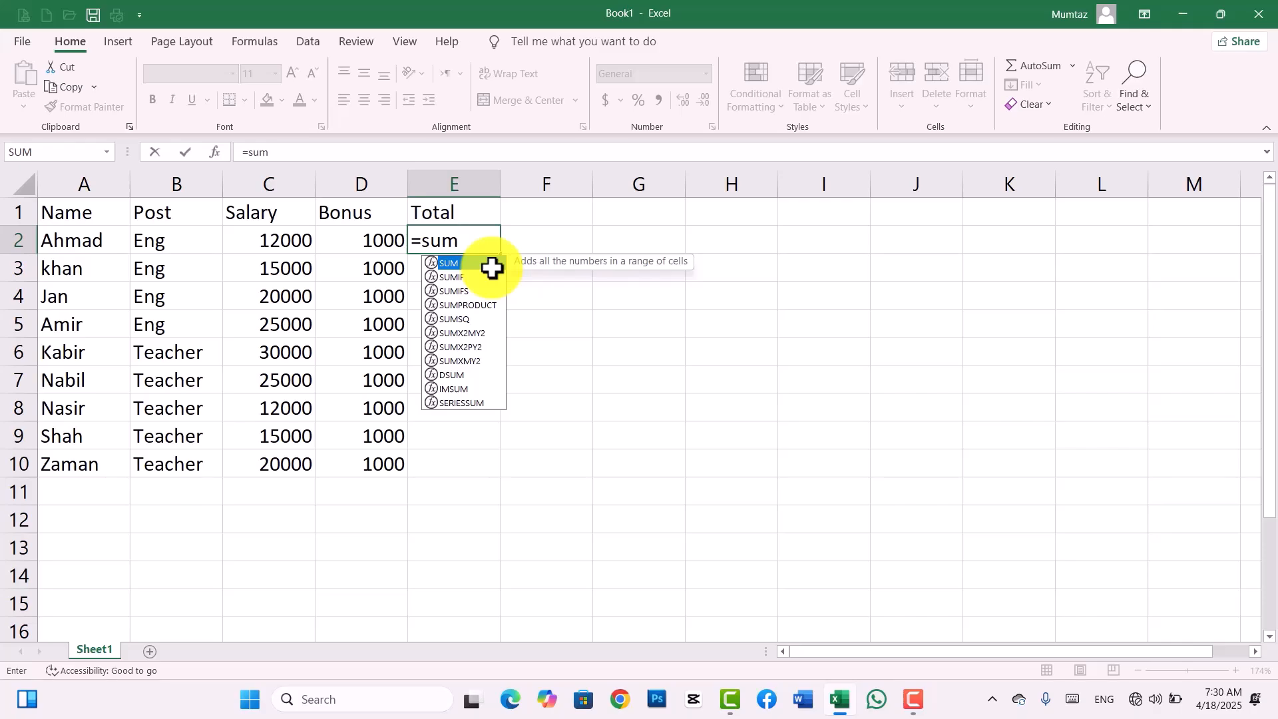
{"action": "type", "text": "("}
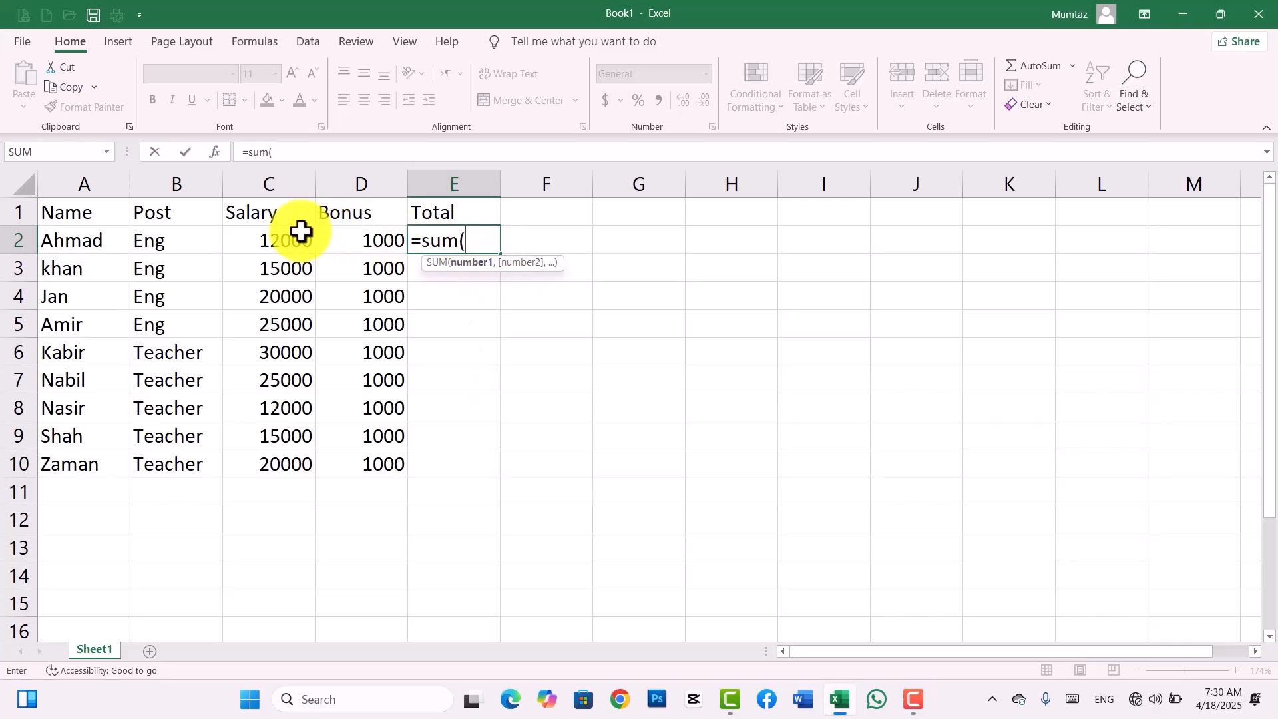
{"action": "left_click", "coordinate": [275, 240]}
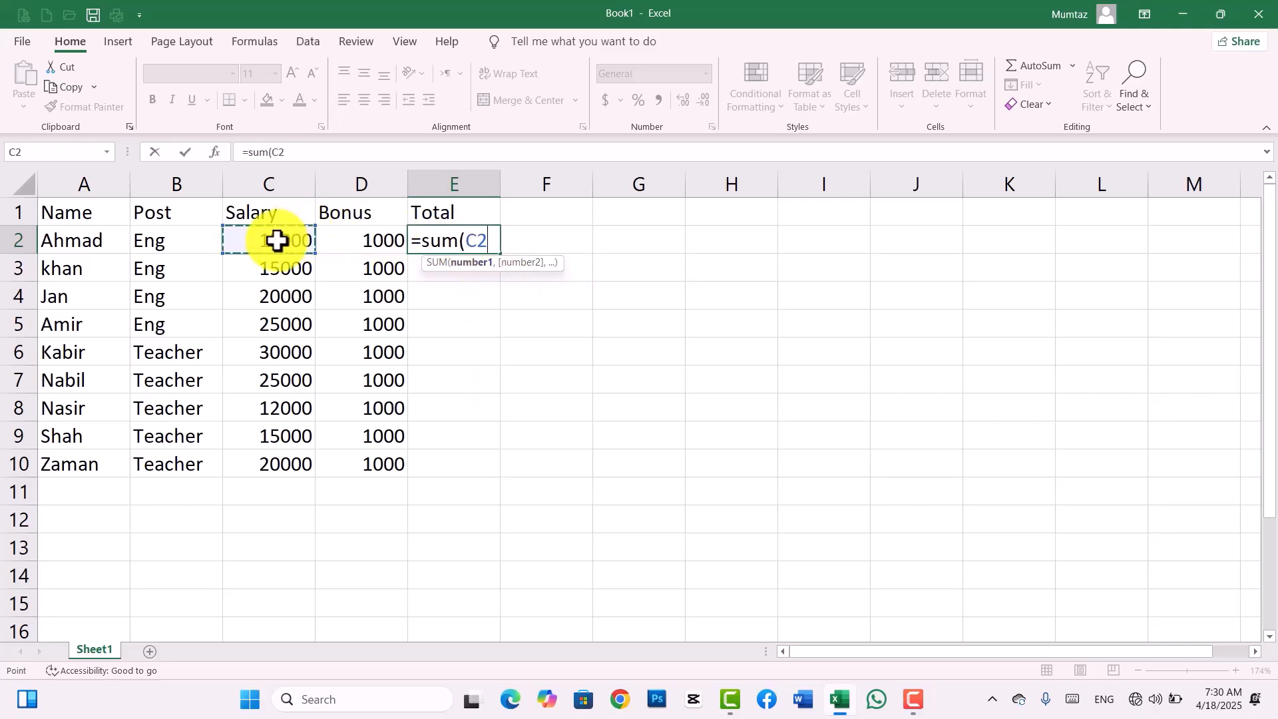
{"action": "left_click_drag", "start_coordinate": [277, 241], "coordinate": [346, 241]}
{"action": "type", "text": ")"}
{"action": "key", "text": "Return"}
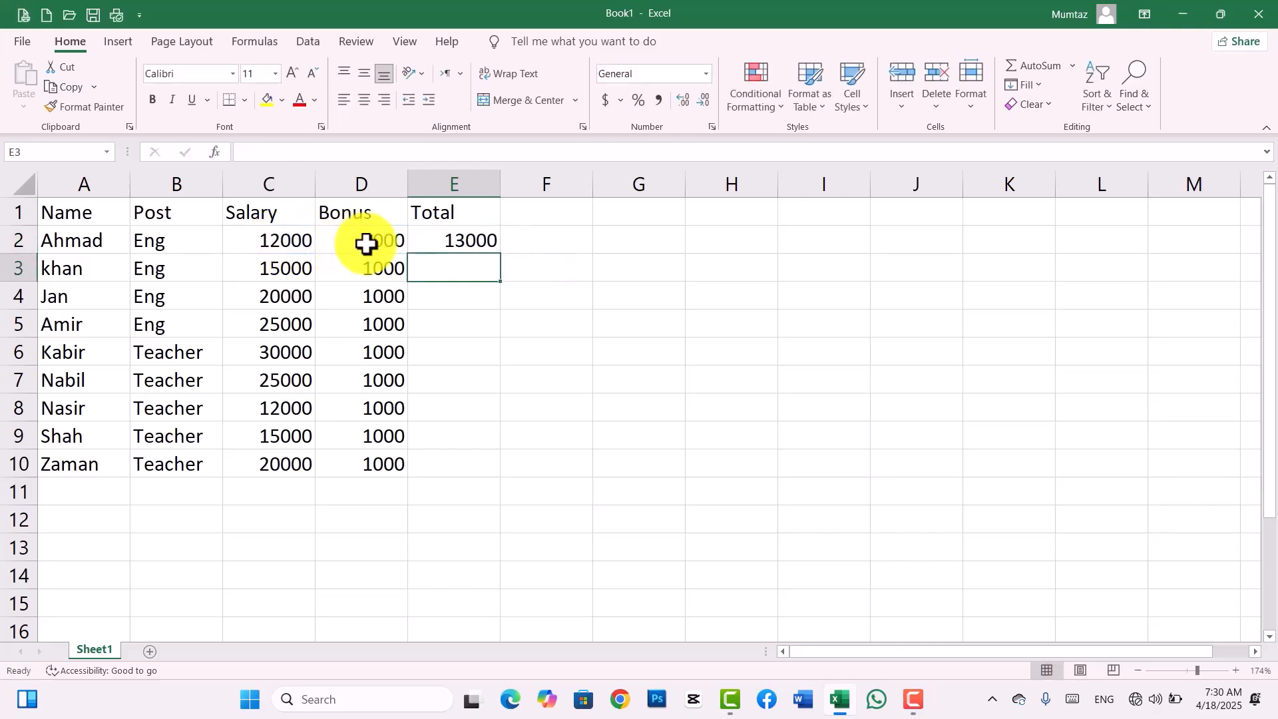
{"action": "left_click", "coordinate": [475, 246]}
{"action": "left_click_drag", "start_coordinate": [500, 255], "coordinate": [499, 479]}
{"action": "left_click", "coordinate": [586, 429]}
- Apply All Borders to the table A1:E10 and center its contents horizontally and vertically
{"action": "left_click_drag", "start_coordinate": [106, 212], "coordinate": [439, 459]}
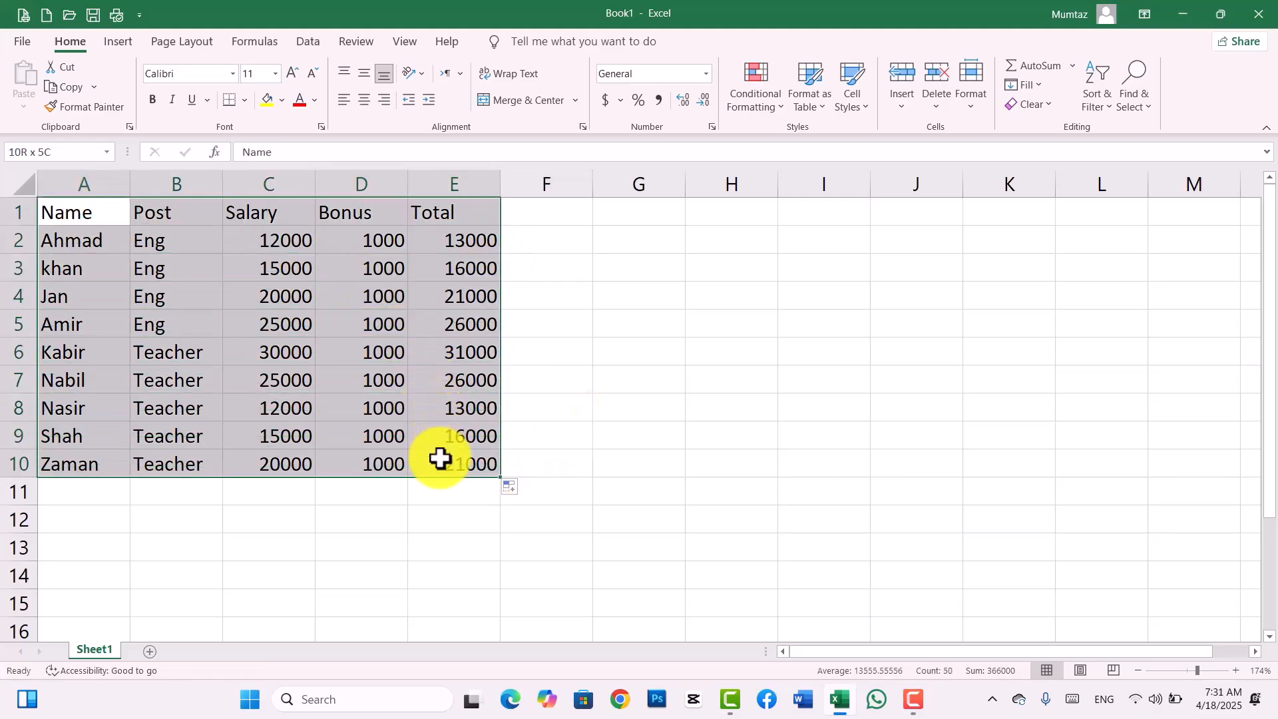
{"action": "left_click", "coordinate": [243, 101]}
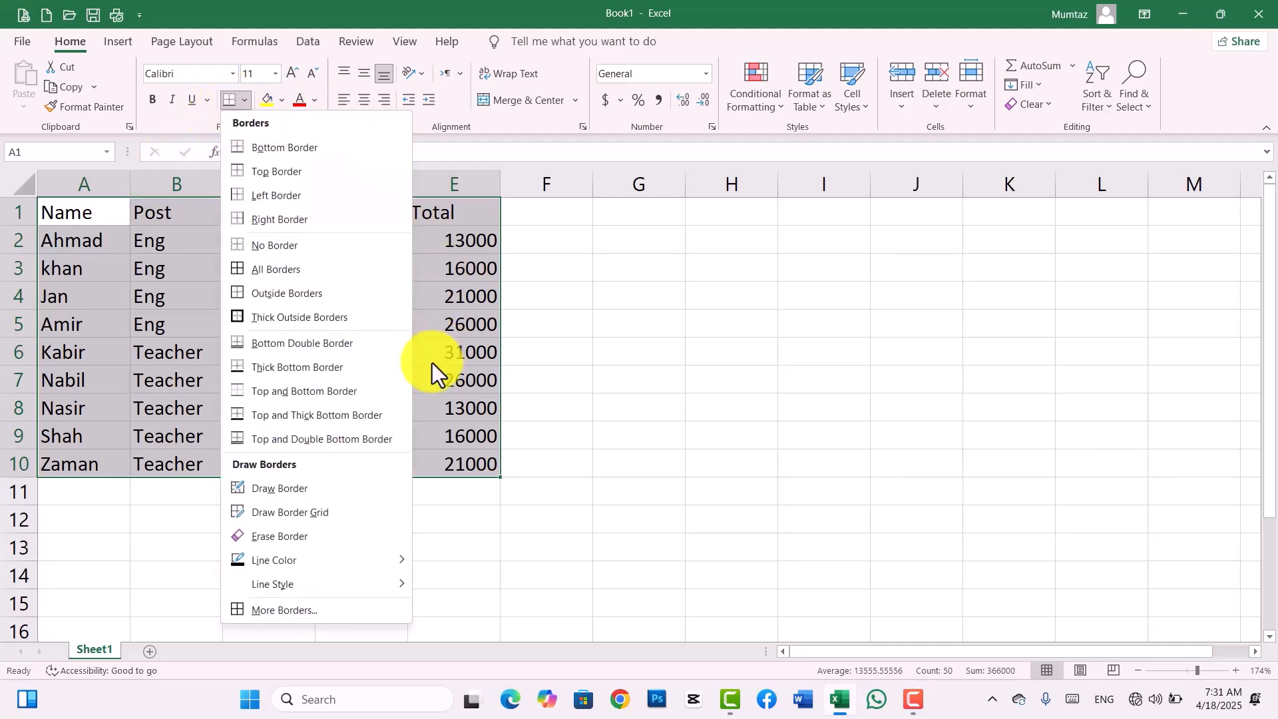
{"action": "left_click", "coordinate": [290, 270]}
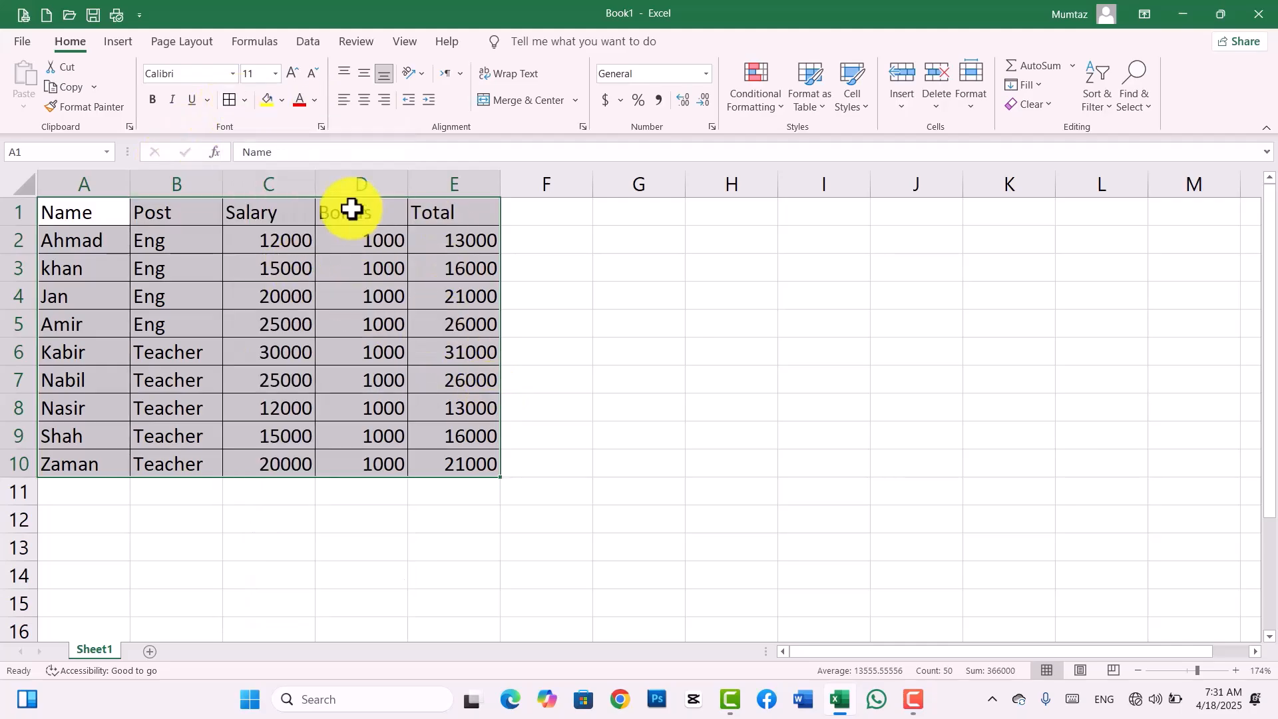
{"action": "left_click", "coordinate": [366, 102]}
{"action": "left_click", "coordinate": [361, 76]}
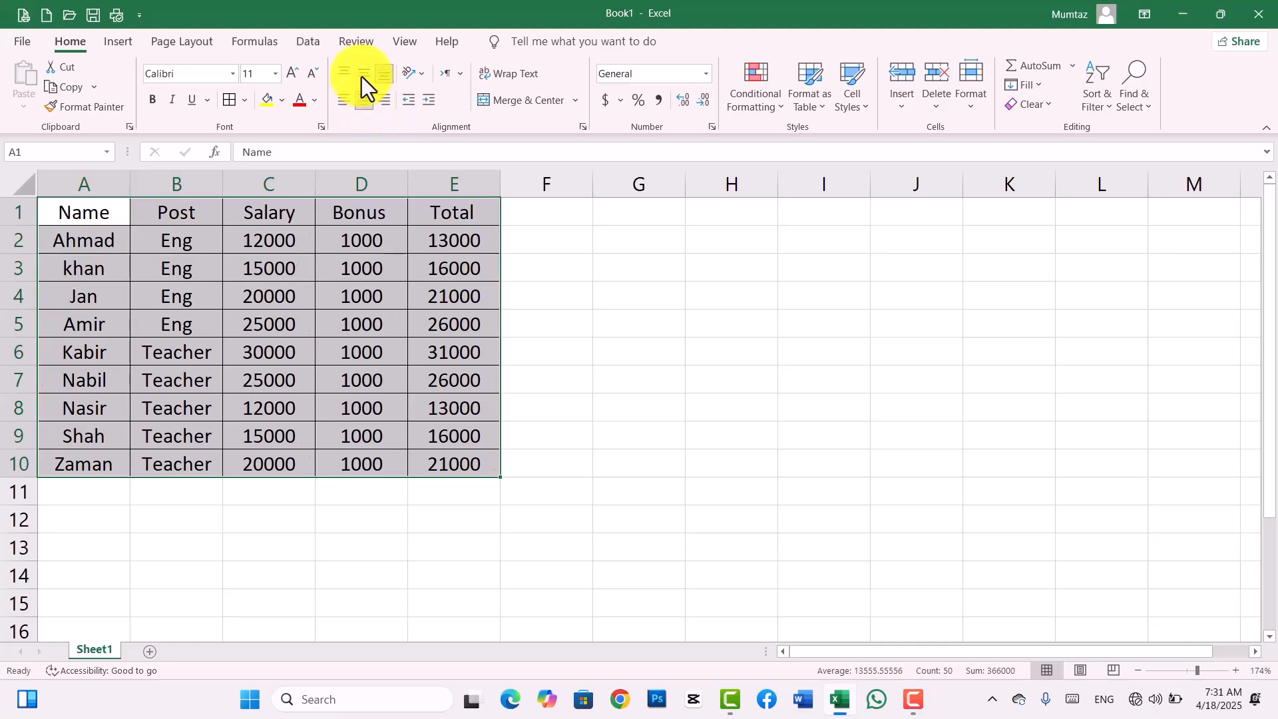
{"action": "left_click", "coordinate": [356, 265]}
- Make the column headings in cells A1:E1 bold
{"action": "left_click_drag", "start_coordinate": [89, 214], "coordinate": [448, 214]}
{"action": "key", "text": "ctrl+b"}
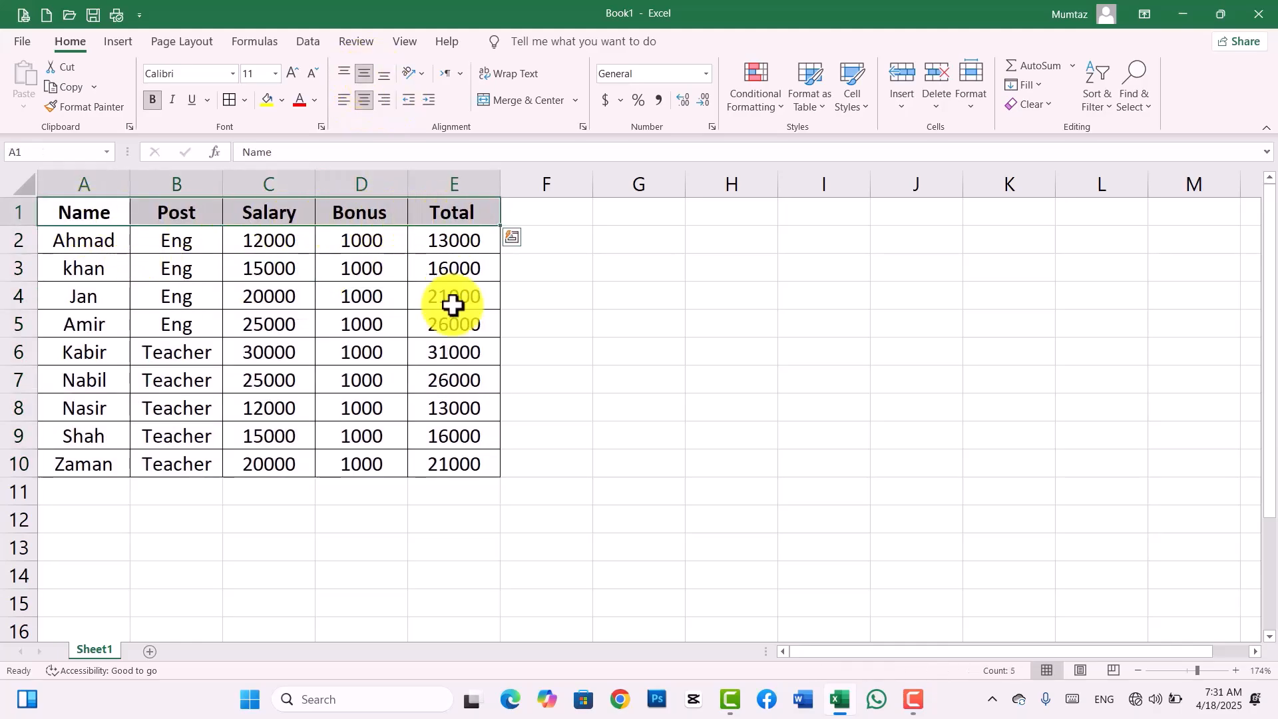
{"action": "left_click", "coordinate": [453, 324]}
- Enter the label Total in cell D11 below the Bonus column
{"action": "left_click_drag", "start_coordinate": [1195, 670], "coordinate": [1200, 670]}
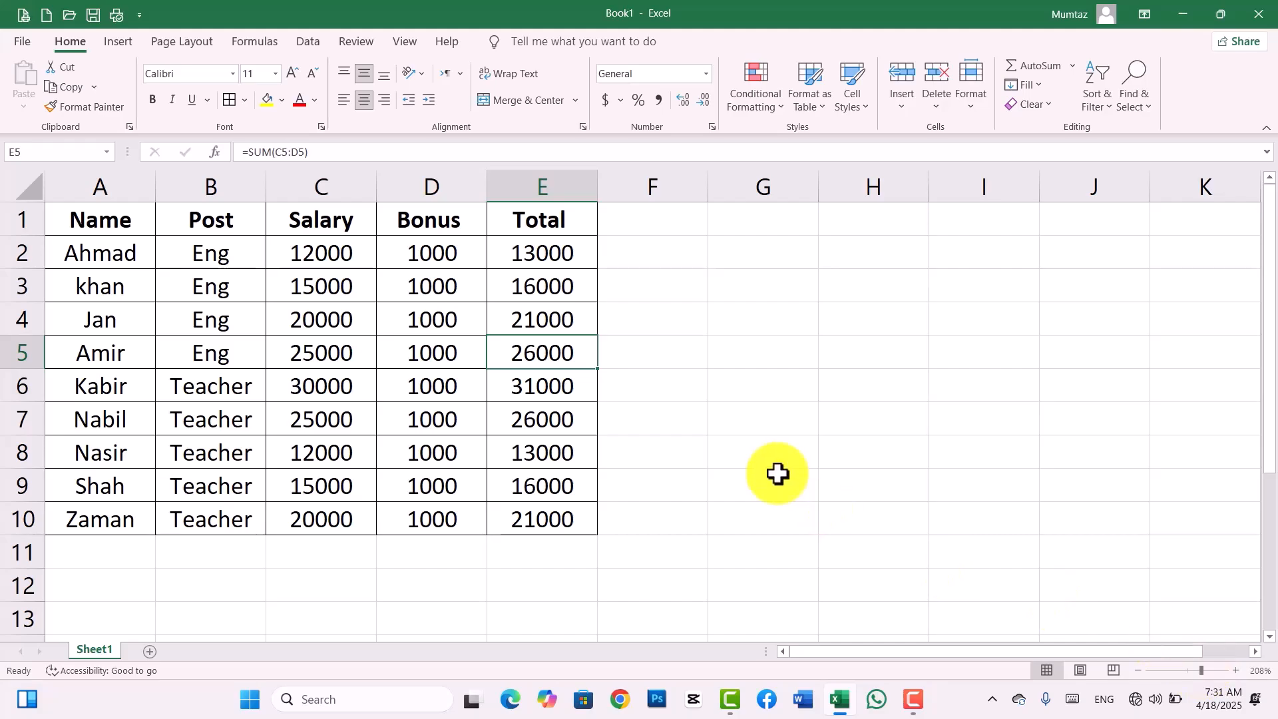
{"action": "left_click", "coordinate": [697, 384]}
{"action": "left_click", "coordinate": [420, 554]}
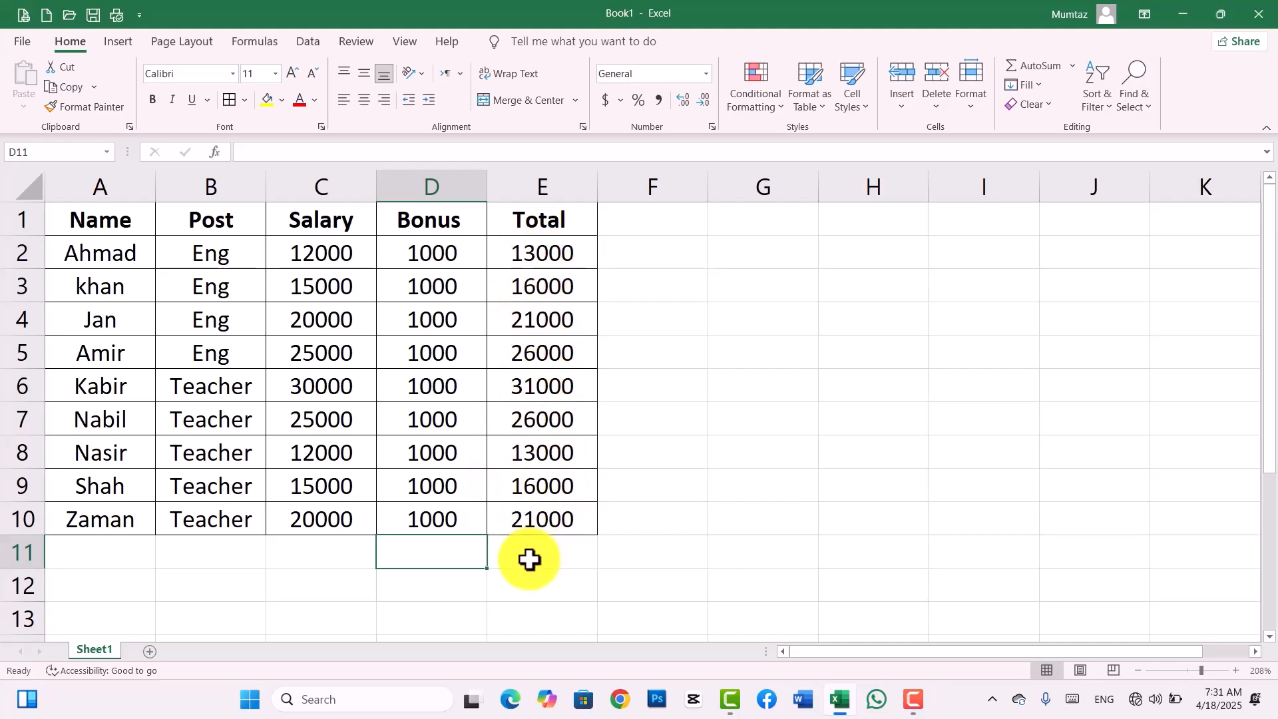
{"action": "type", "text": "Total"}
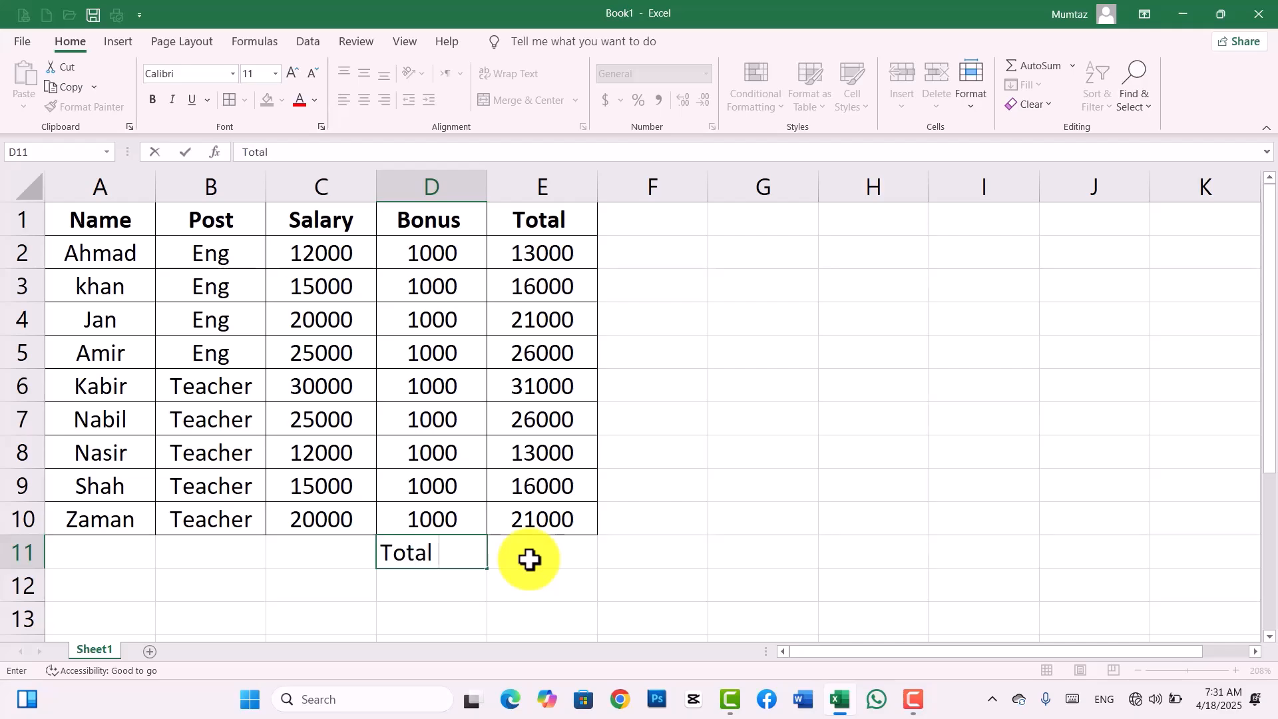
- Total the range E2:E10 in cell E11 with the formula =SUM(E2:E10)
{"action": "left_click", "coordinate": [529, 559]}
{"action": "type", "text": "="}
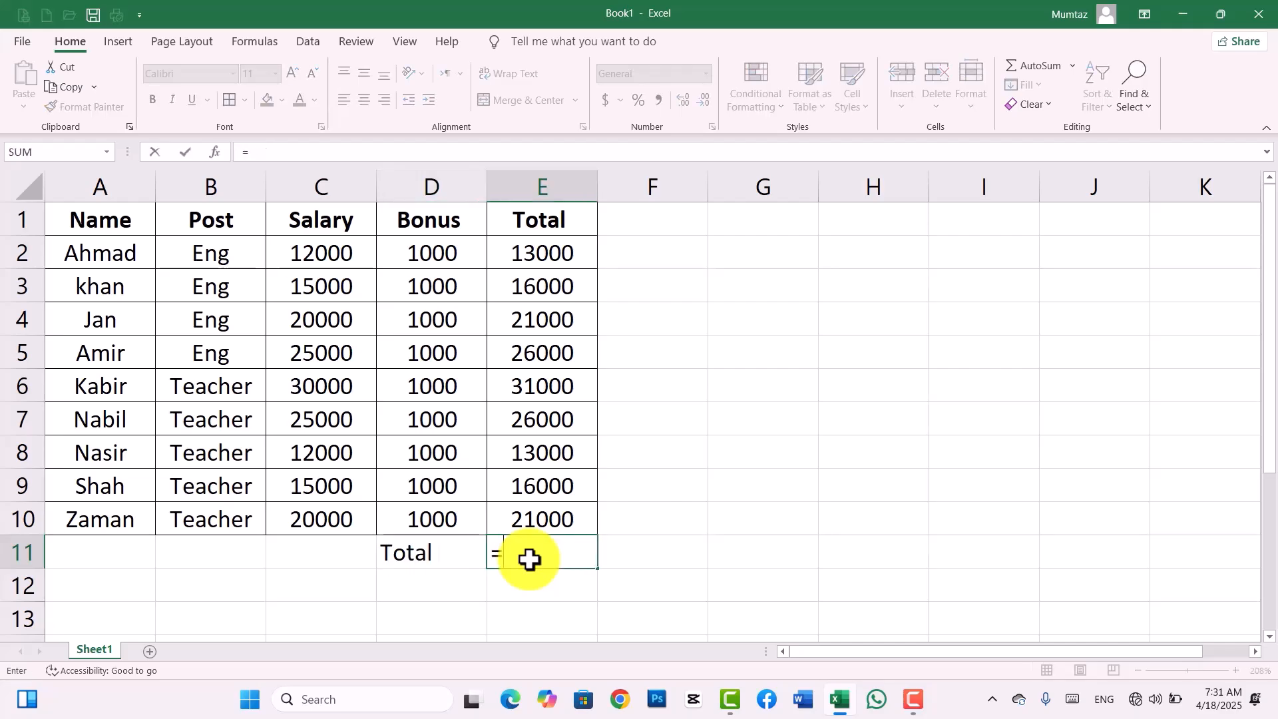
{"action": "type", "text": "s"}
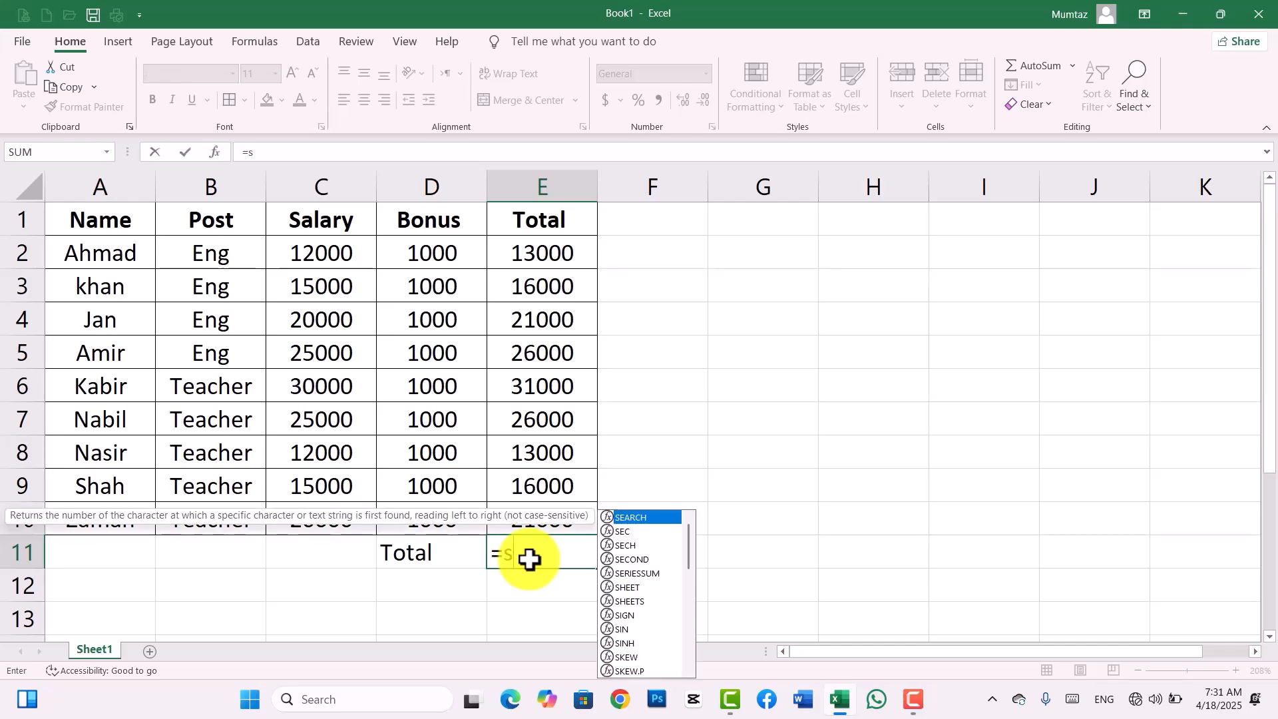
{"action": "type", "text": "um"}
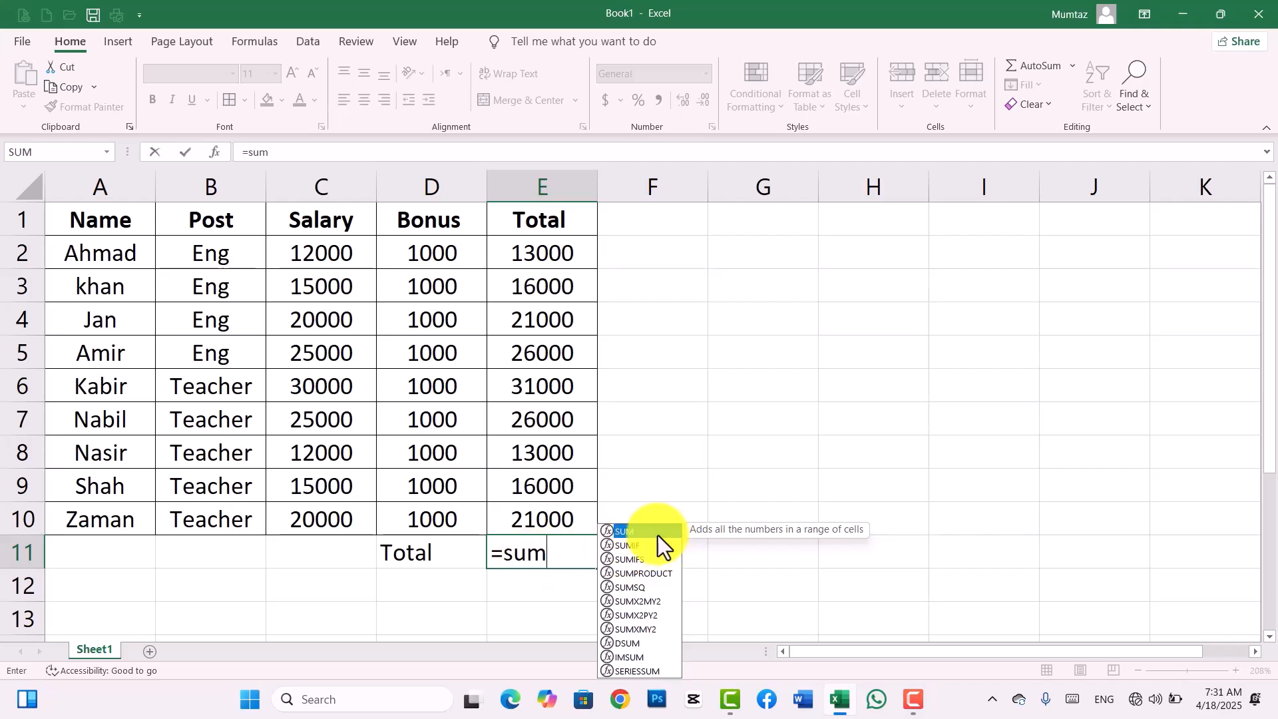
{"action": "double_click", "coordinate": [638, 535]}
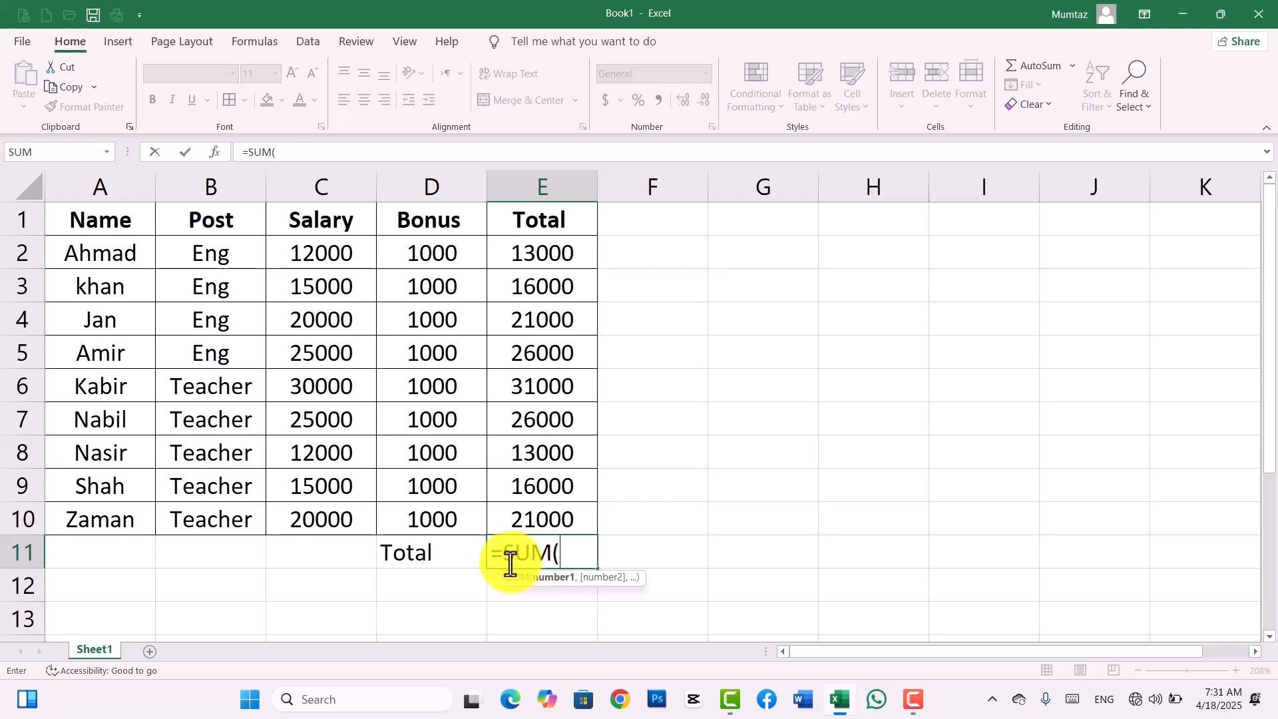
{"action": "left_click_drag", "start_coordinate": [550, 248], "coordinate": [546, 514]}
{"action": "type", "text": ")"}
{"action": "key", "text": "Return"}
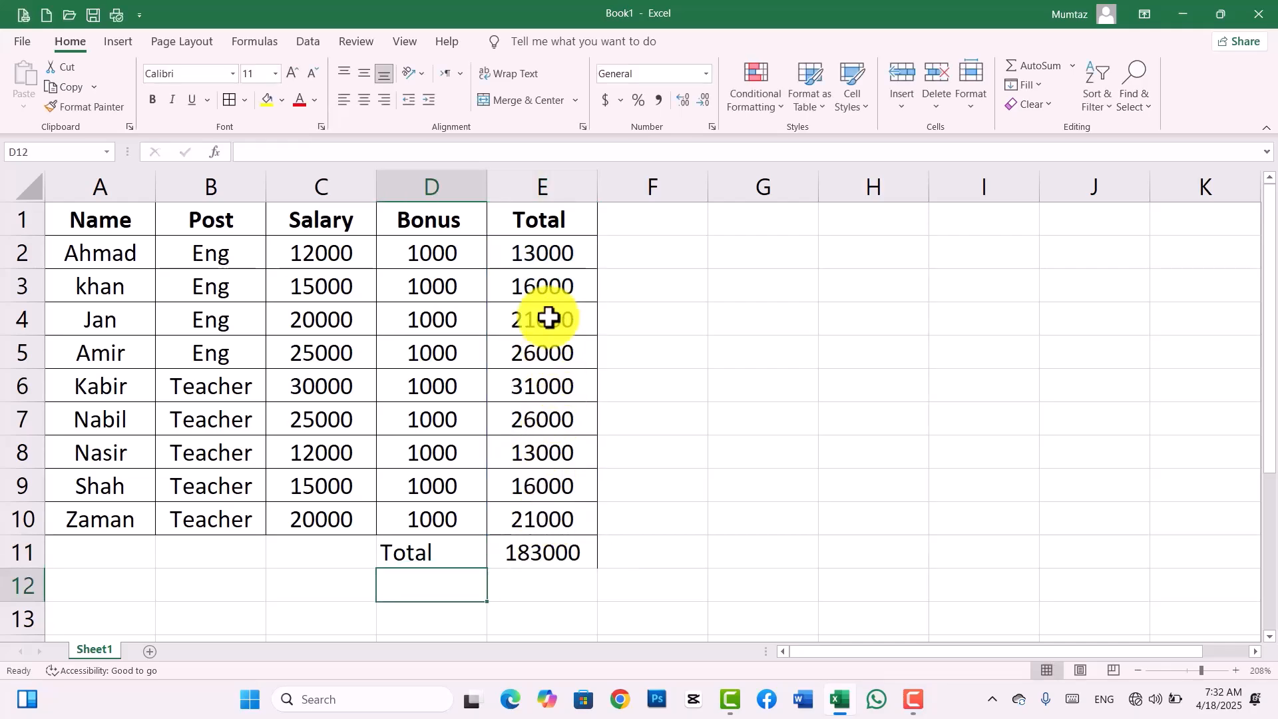
- Clear the SUM formula from cell E11
{"action": "left_click", "coordinate": [562, 550]}
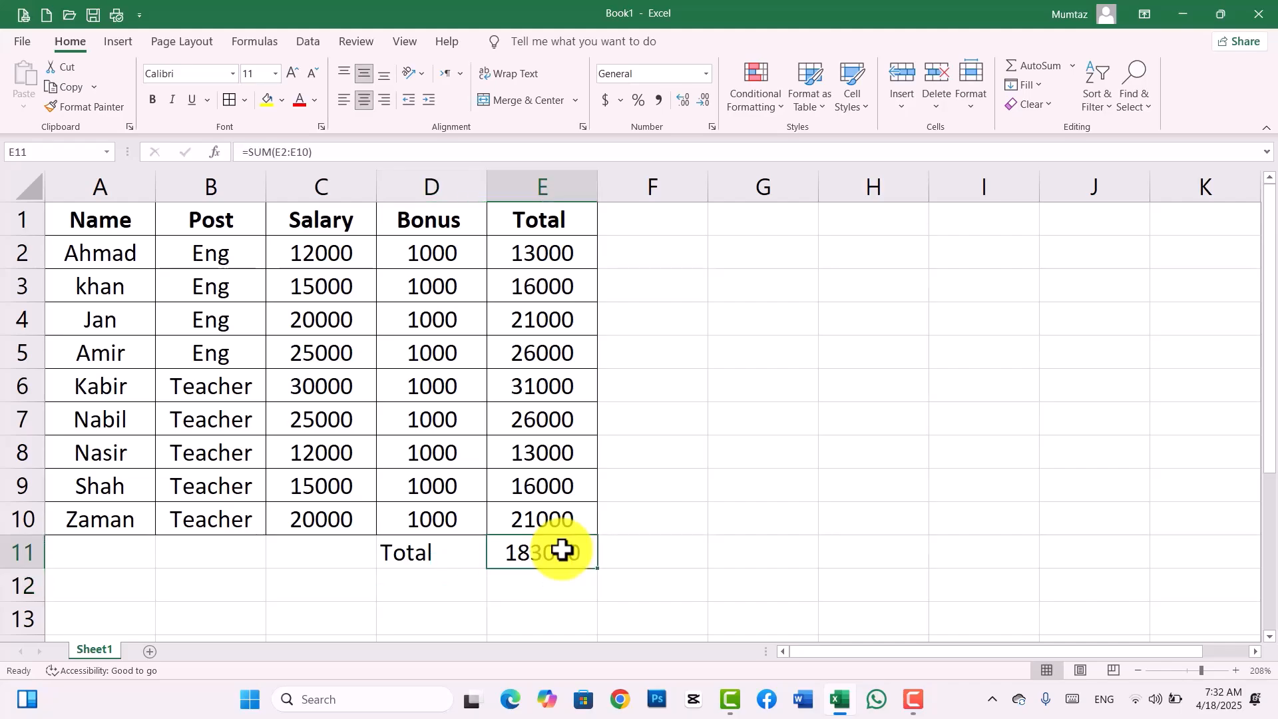
{"action": "key", "text": "ctrl+z"}
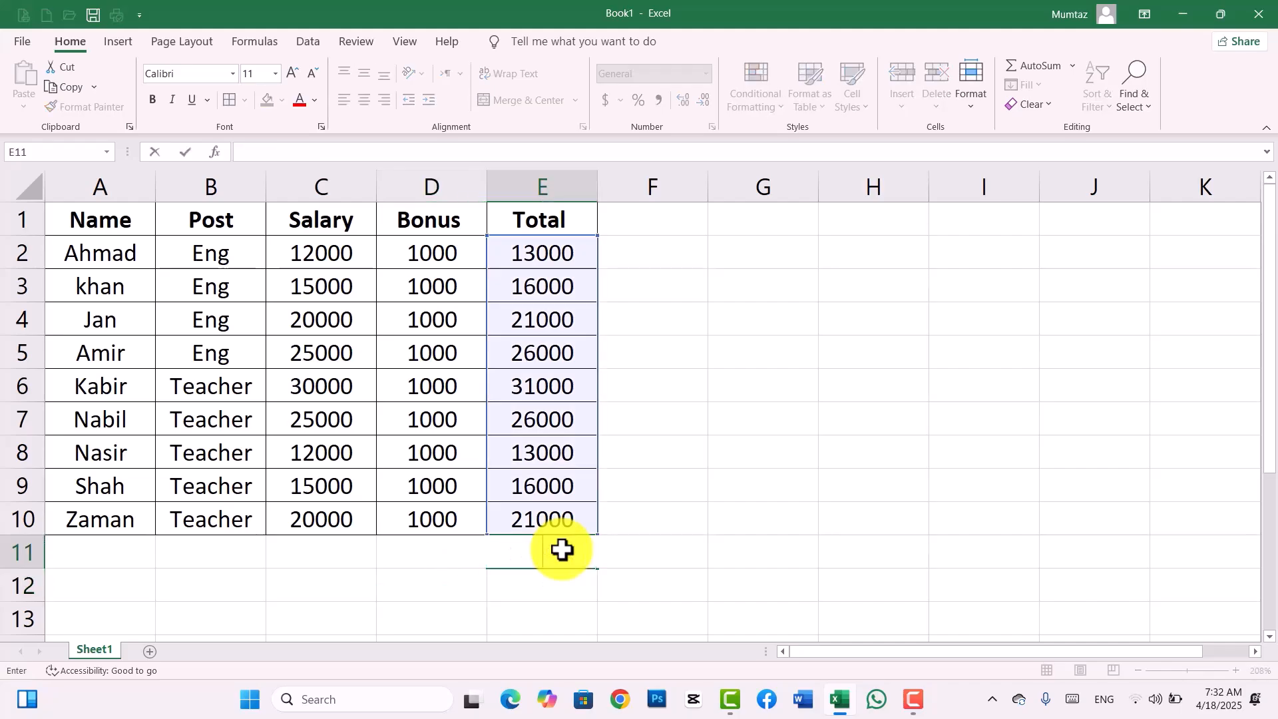
{"action": "left_click", "coordinate": [744, 547]}
{"action": "left_click", "coordinate": [563, 552]}
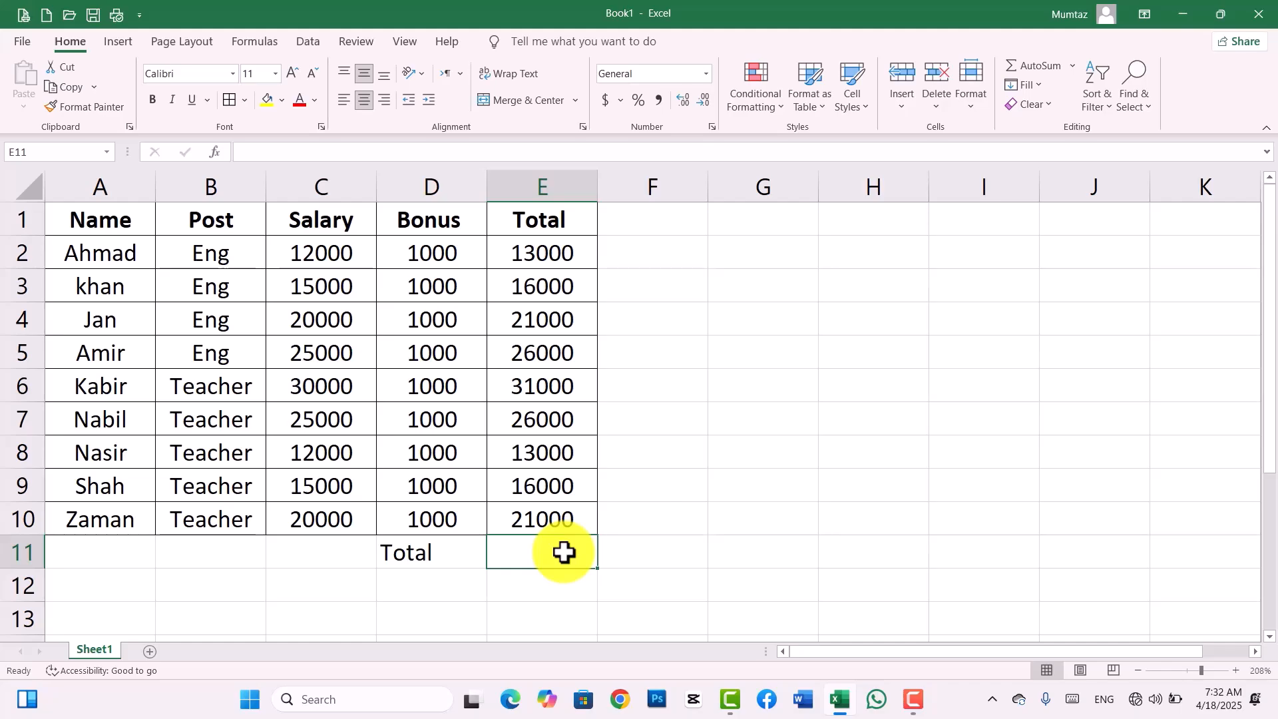
- Sum E2:E10 in cell E11 with AutoSum and add borders to cells D11:E11
{"action": "key", "text": "alt+equal"}
{"action": "key", "text": "Return"}
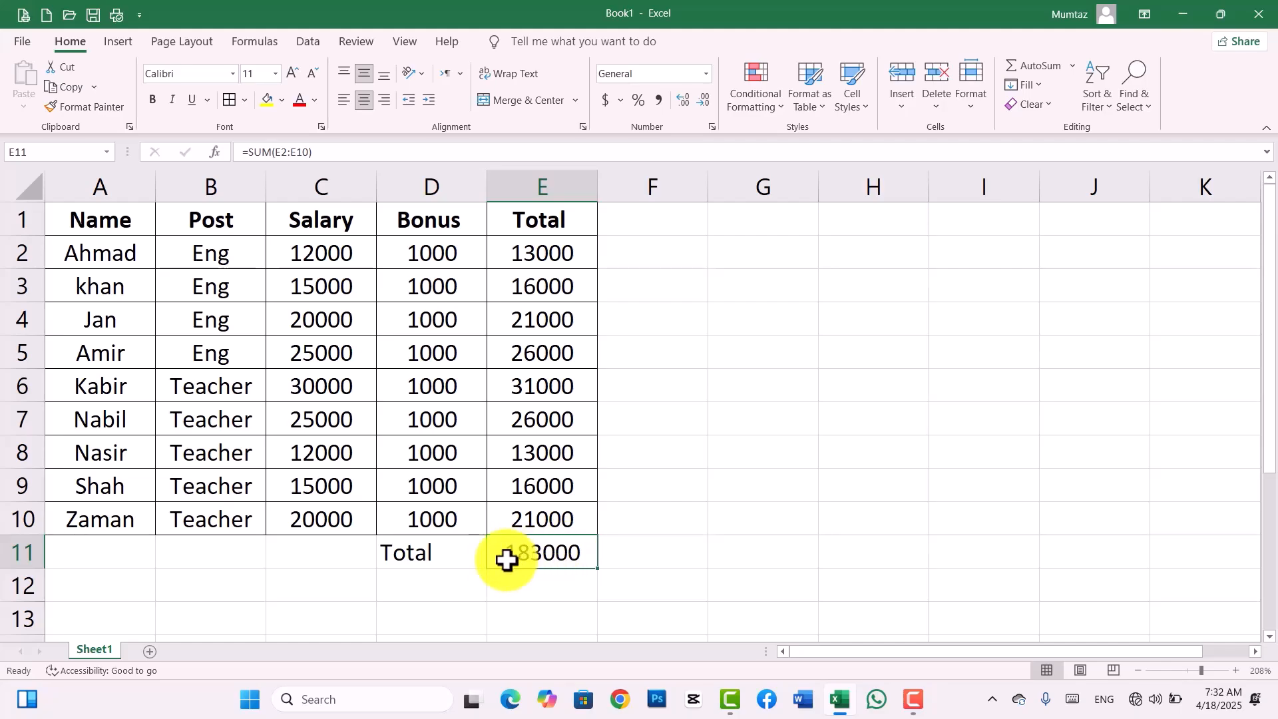
{"action": "left_click_drag", "start_coordinate": [459, 561], "coordinate": [507, 564]}
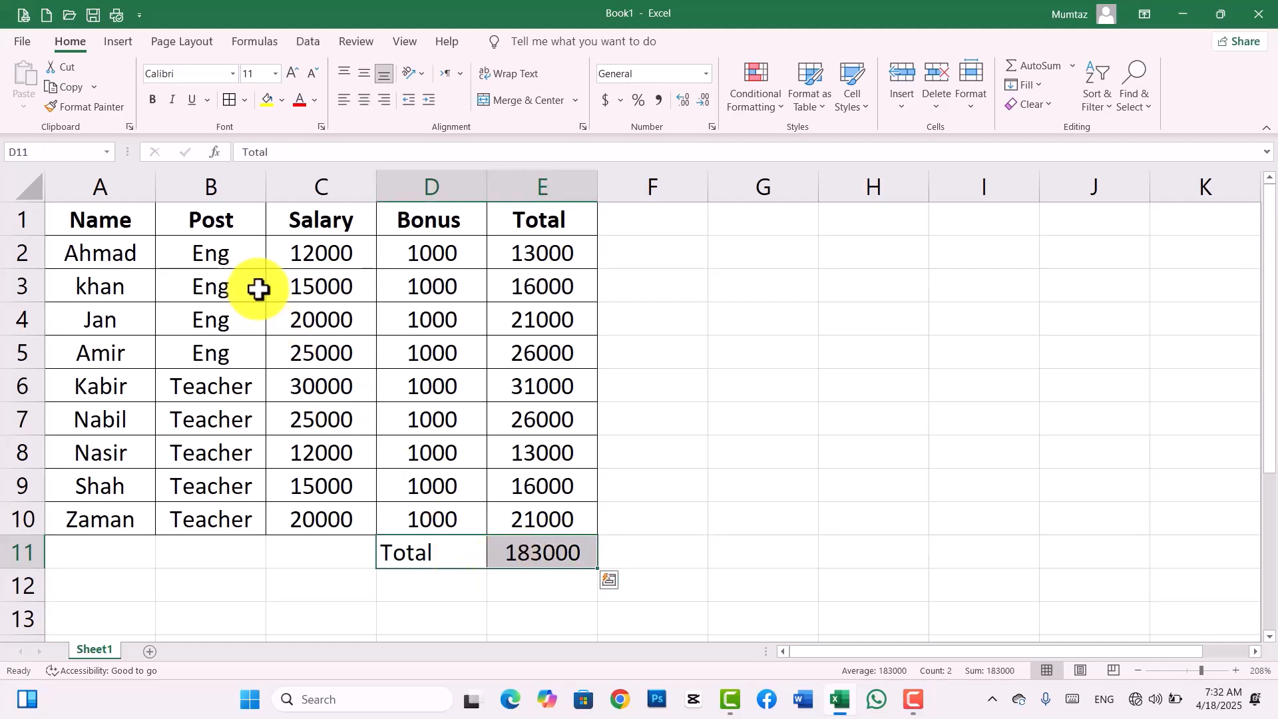
- Empty cell E11 and insert the sum of E2:E10 there again with AutoSum
{"action": "left_click", "coordinate": [567, 561]}
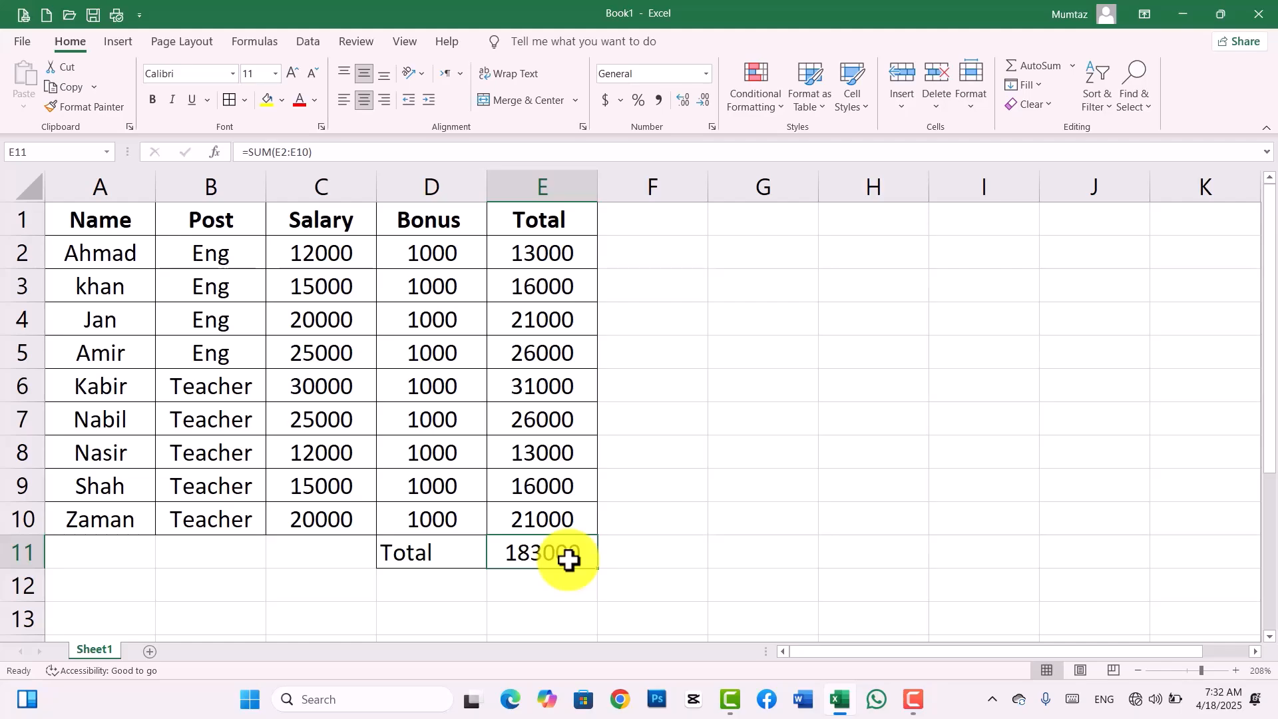
{"action": "key", "text": "BackSpace"}
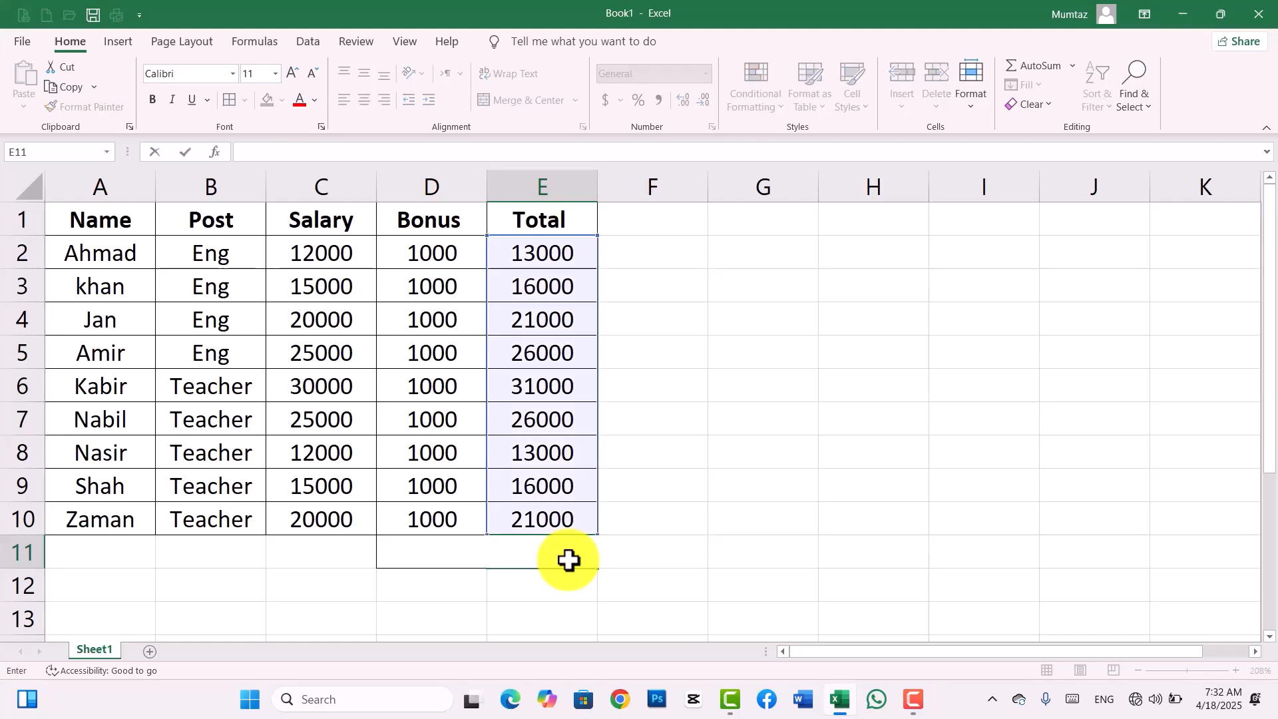
{"action": "left_click", "coordinate": [790, 481]}
{"action": "left_click", "coordinate": [550, 549]}
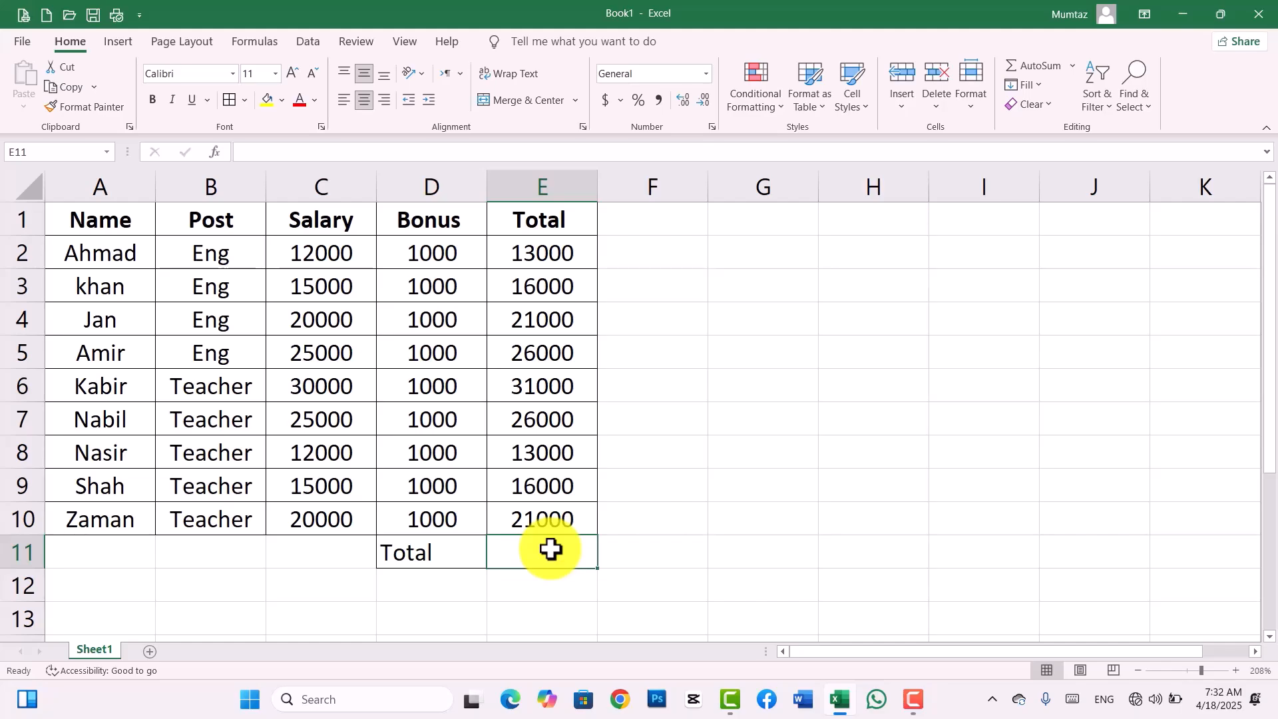
{"action": "key", "text": "alt+equal"}
{"action": "key", "text": "ctrl+Return"}
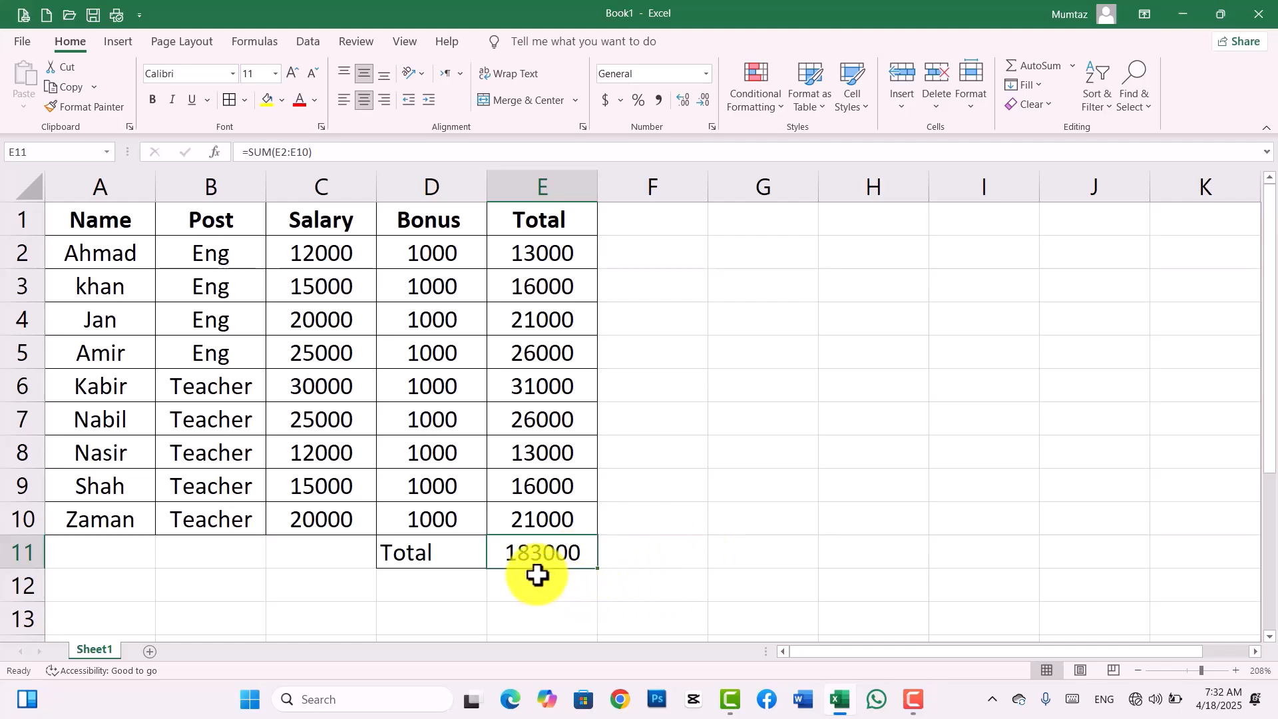
{"action": "left_click", "coordinate": [656, 529]}
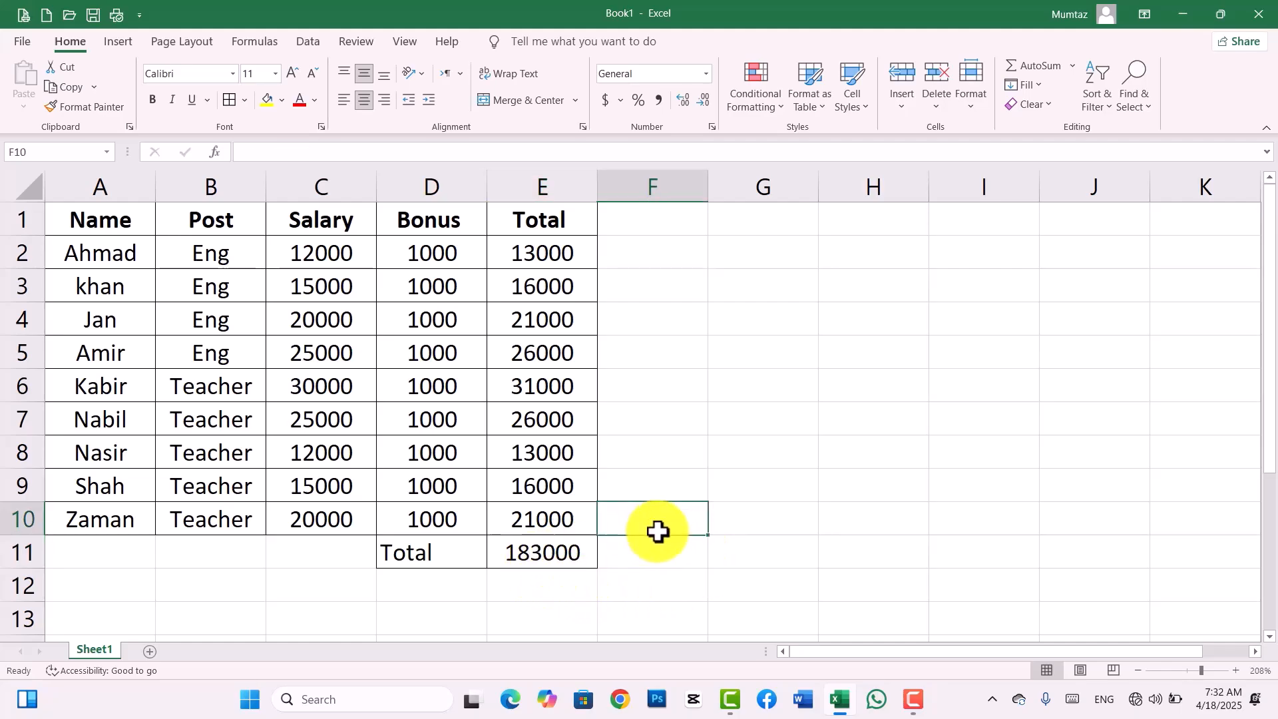
- Delete the AutoSum formula from cell E11, leaving the Total label in D11
{"action": "left_click", "coordinate": [565, 555]}
{"action": "key", "text": "BackSpace"}
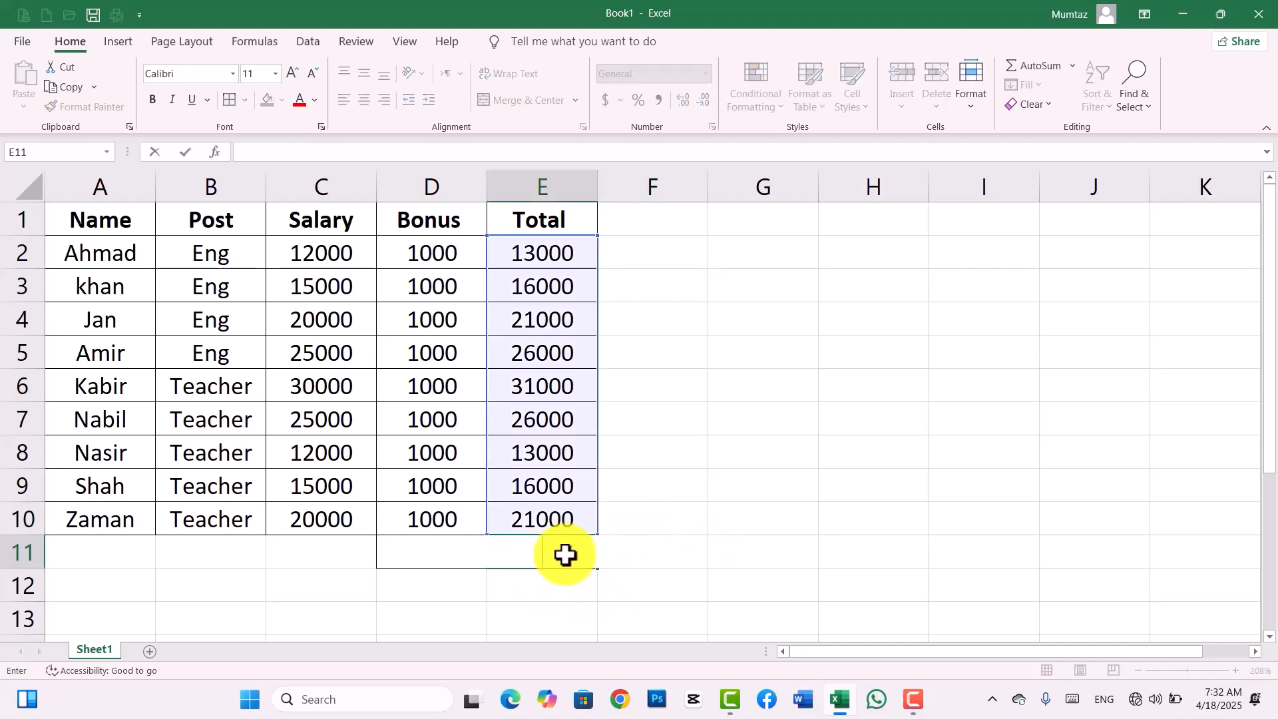
{"action": "left_click", "coordinate": [770, 529]}
{"action": "left_click", "coordinate": [550, 557]}
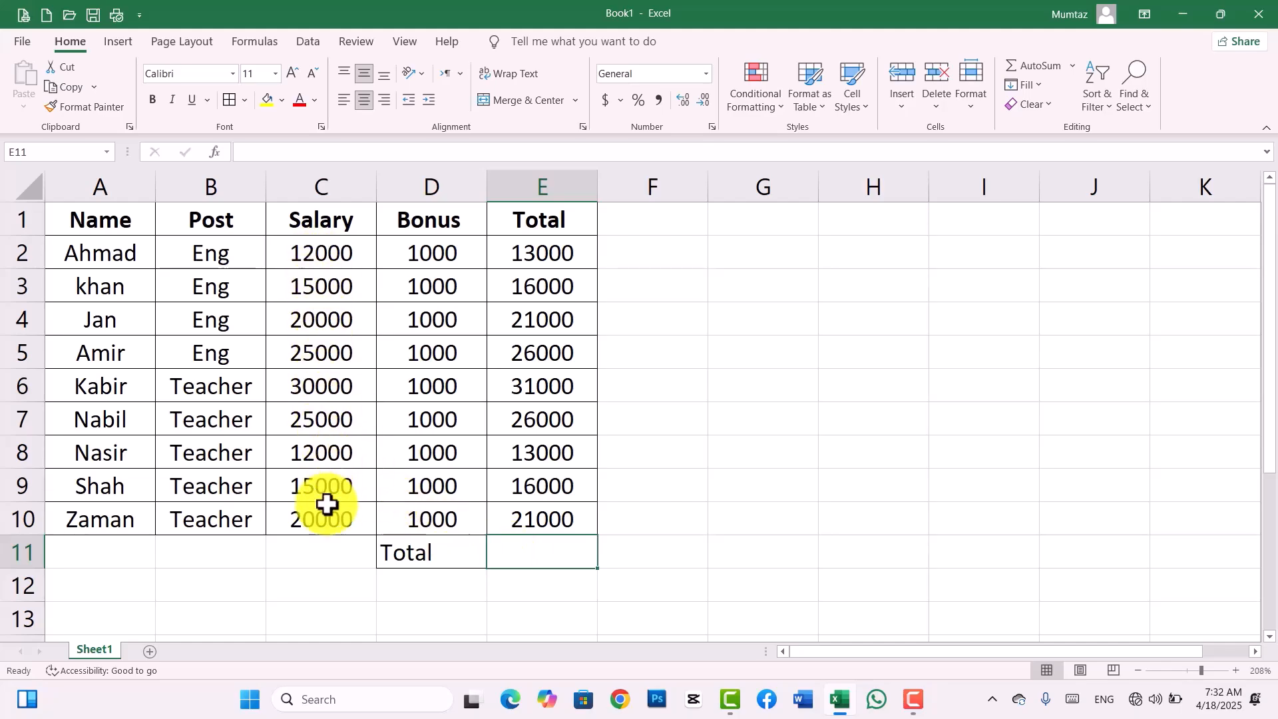
- Sum the Salary values C2:C10 in cell C11 with AutoSum
{"action": "left_click", "coordinate": [308, 549]}
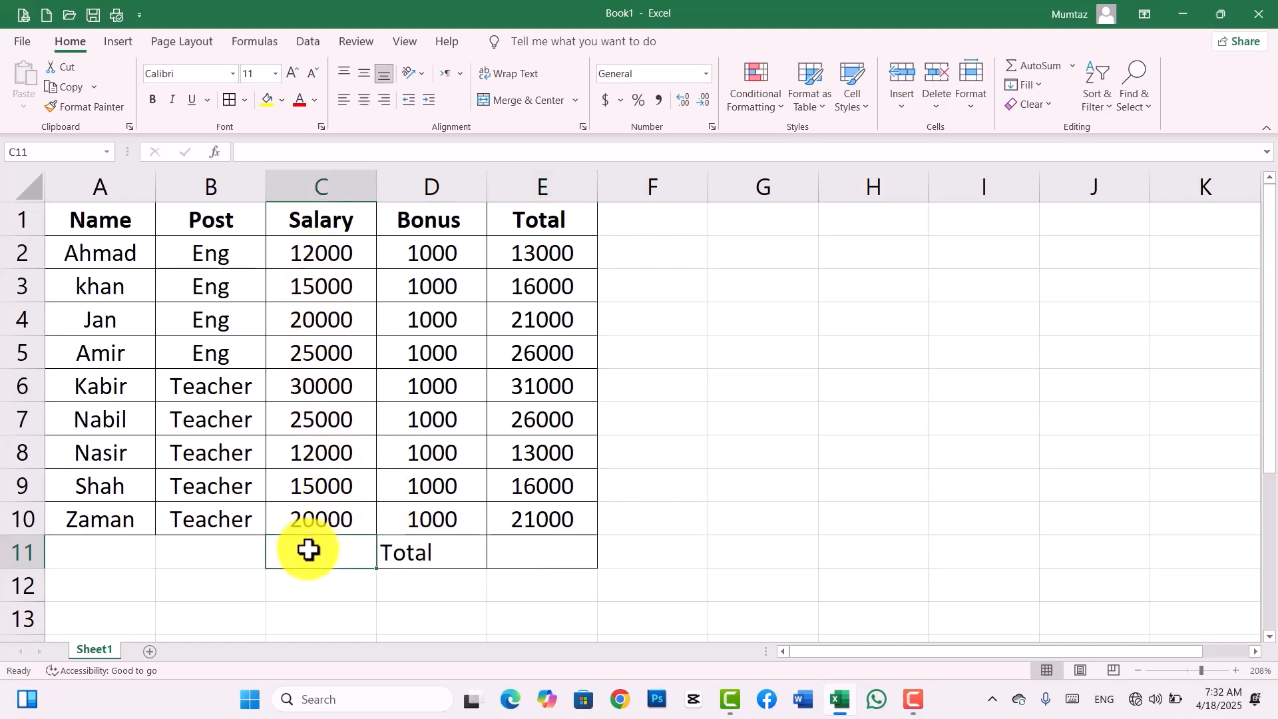
{"action": "key", "text": "alt+="}
{"action": "key", "text": "alt+="}
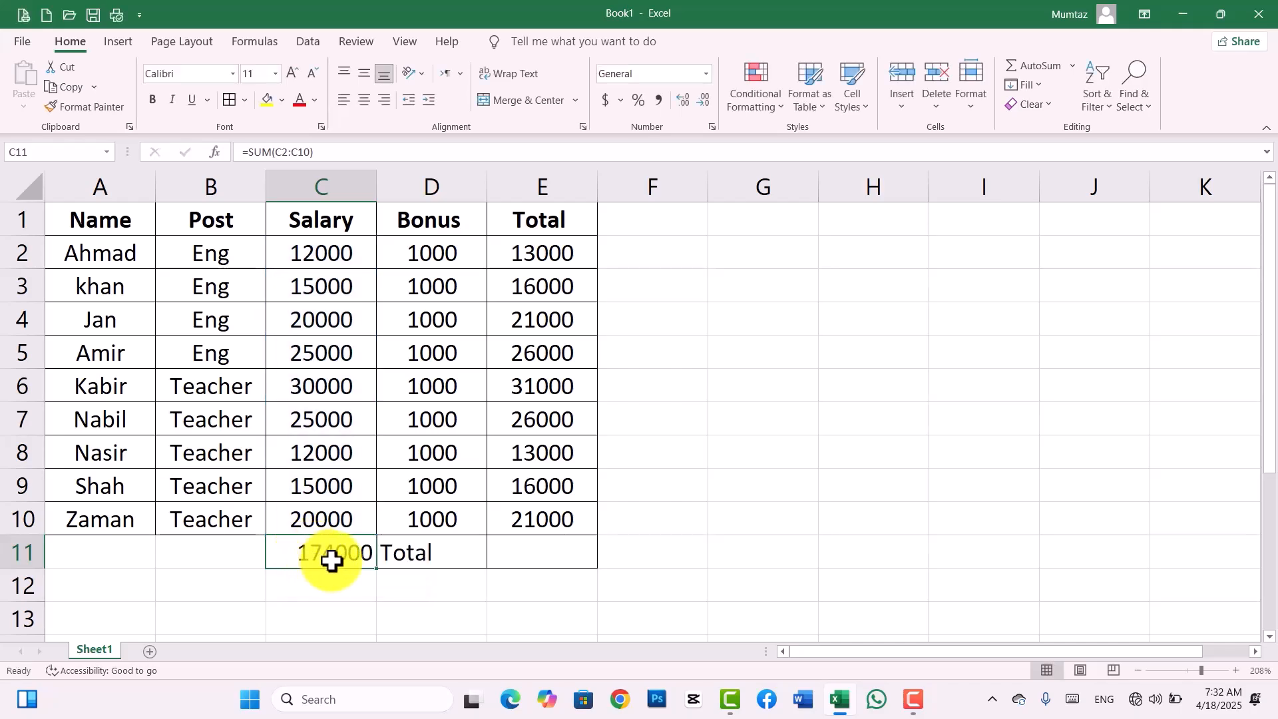
- Remove the salary sum formula from cell C11 entirely
{"action": "double_click", "coordinate": [331, 561]}
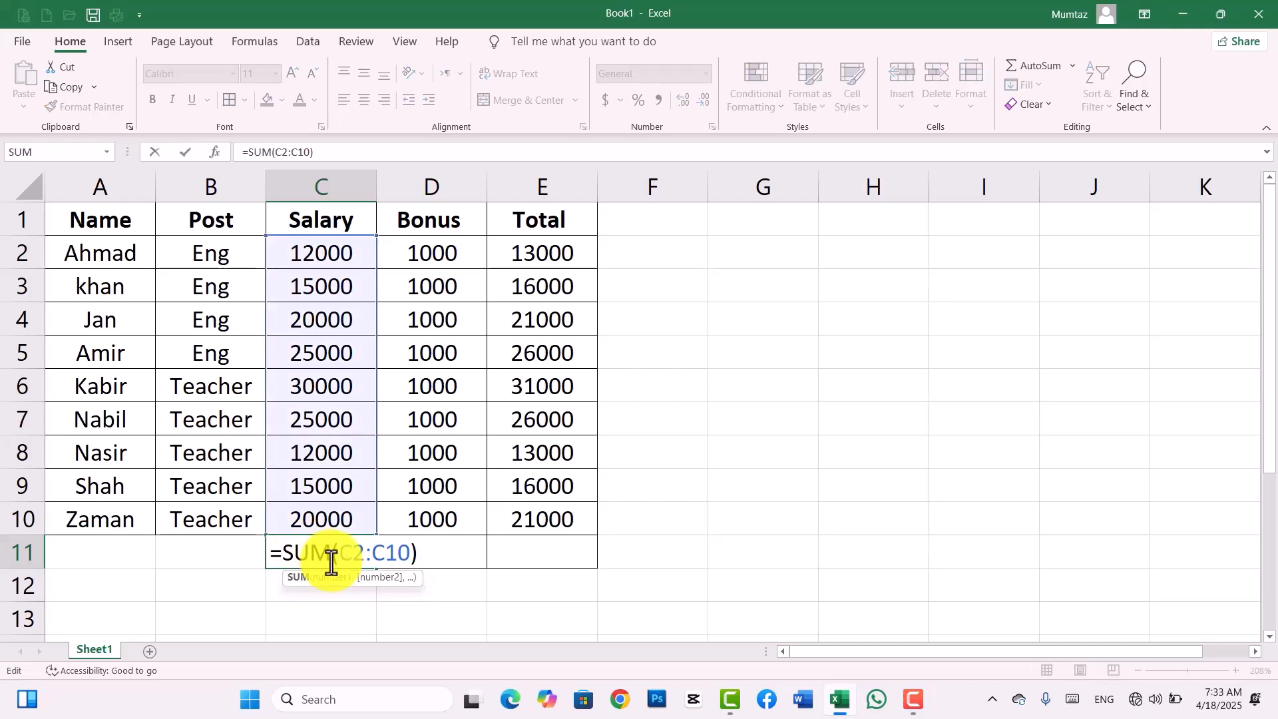
{"action": "key", "text": "BackSpace"}
{"action": "left_click", "coordinate": [912, 488]}
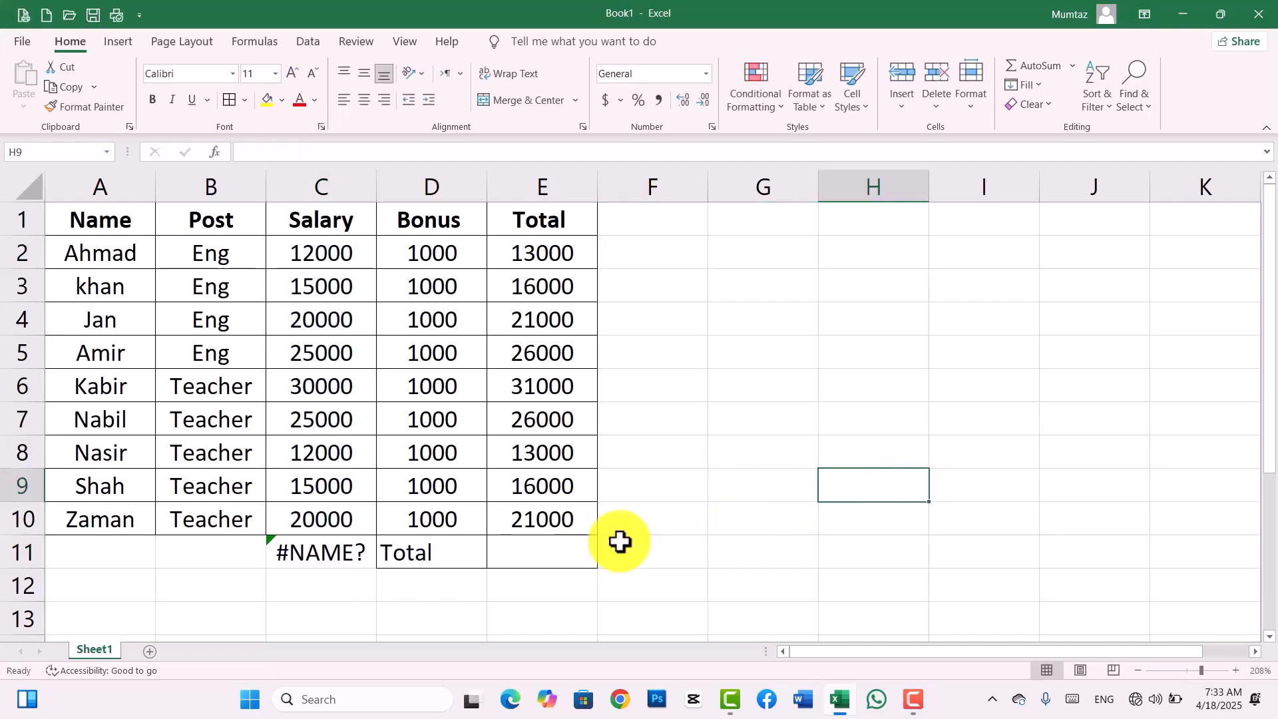
{"action": "left_click", "coordinate": [341, 562]}
{"action": "double_click", "coordinate": [341, 559]}
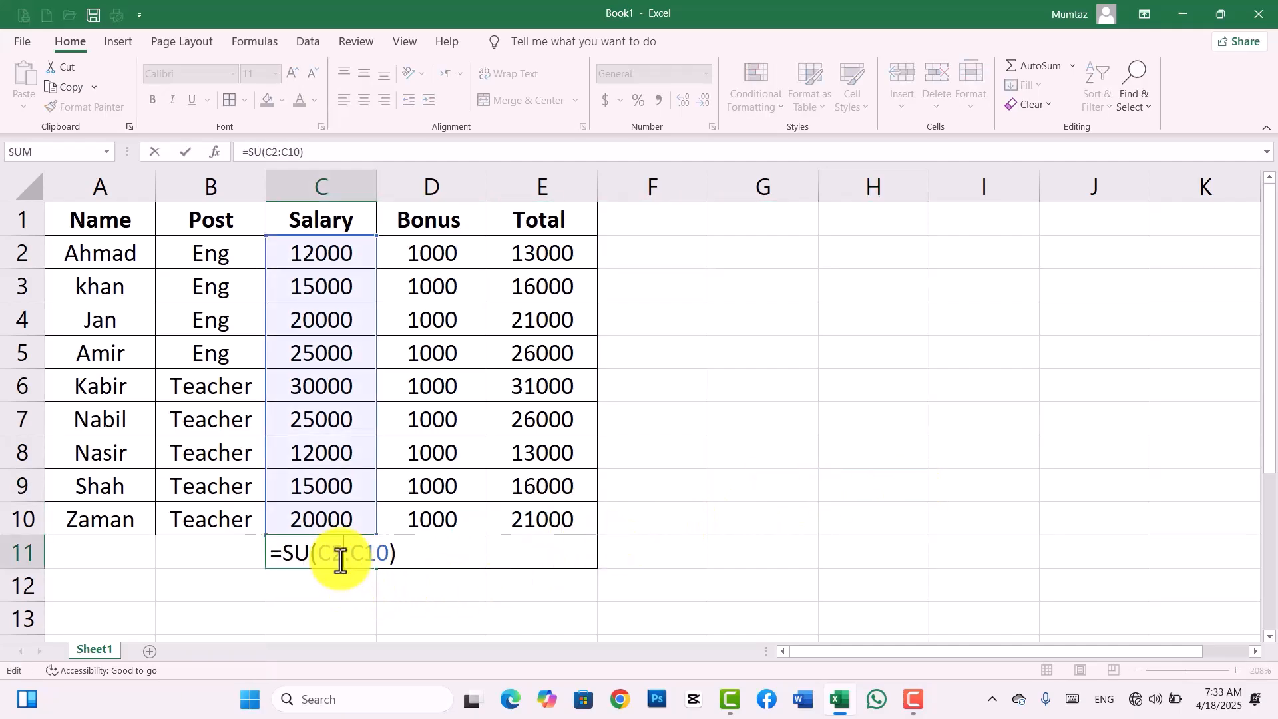
{"action": "left_click_drag", "start_coordinate": [394, 552], "coordinate": [274, 556]}
{"action": "key", "text": "BackSpace"}
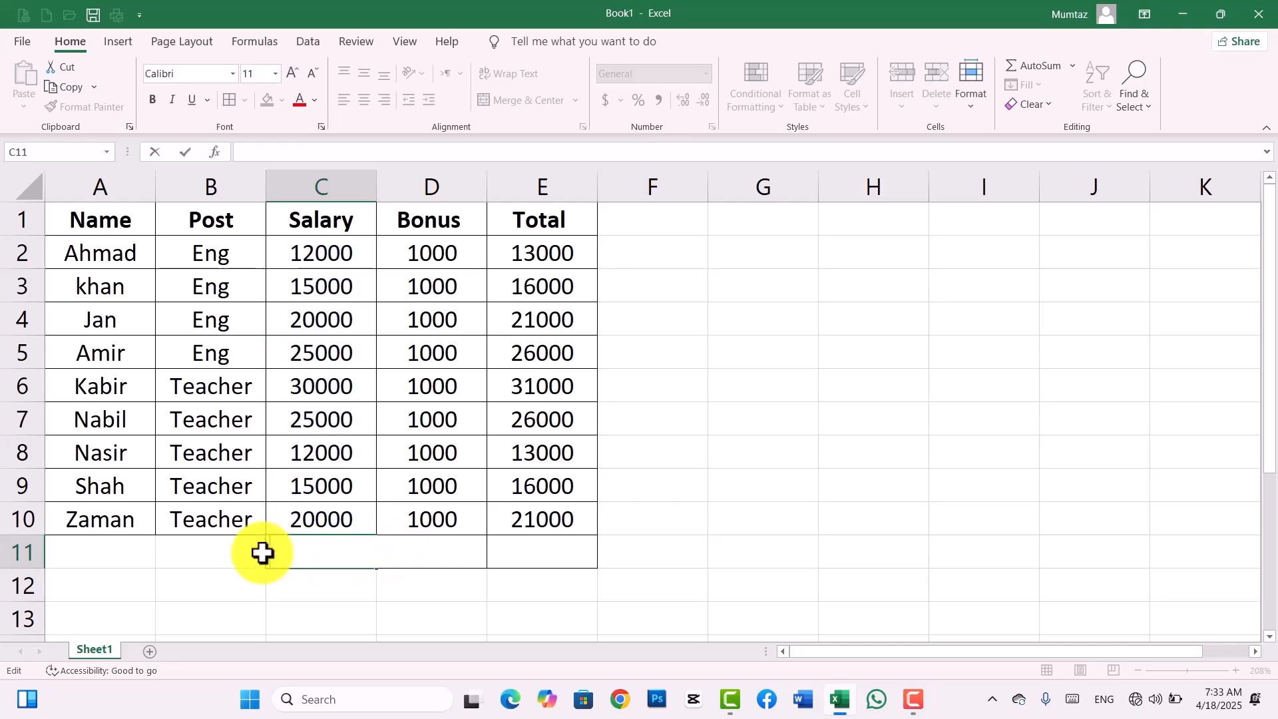
{"action": "left_click", "coordinate": [915, 451]}
{"action": "left_click", "coordinate": [530, 559]}
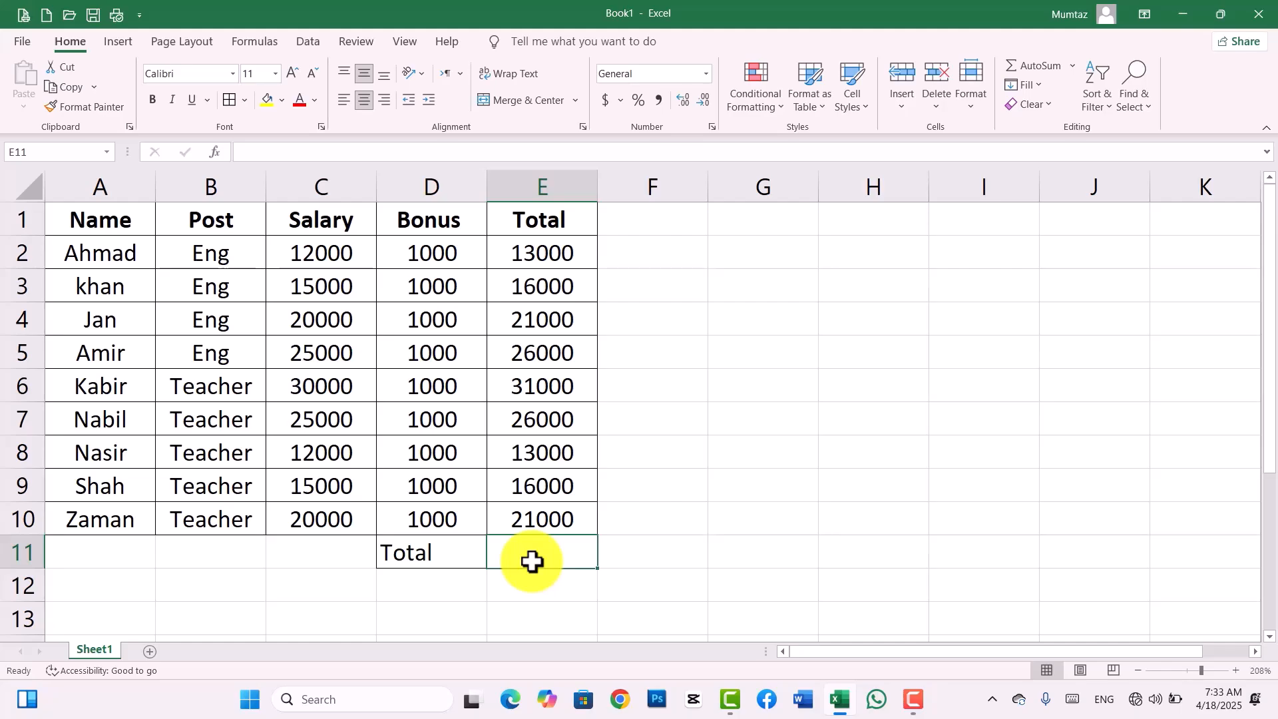
{"action": "left_click", "coordinate": [633, 322]}
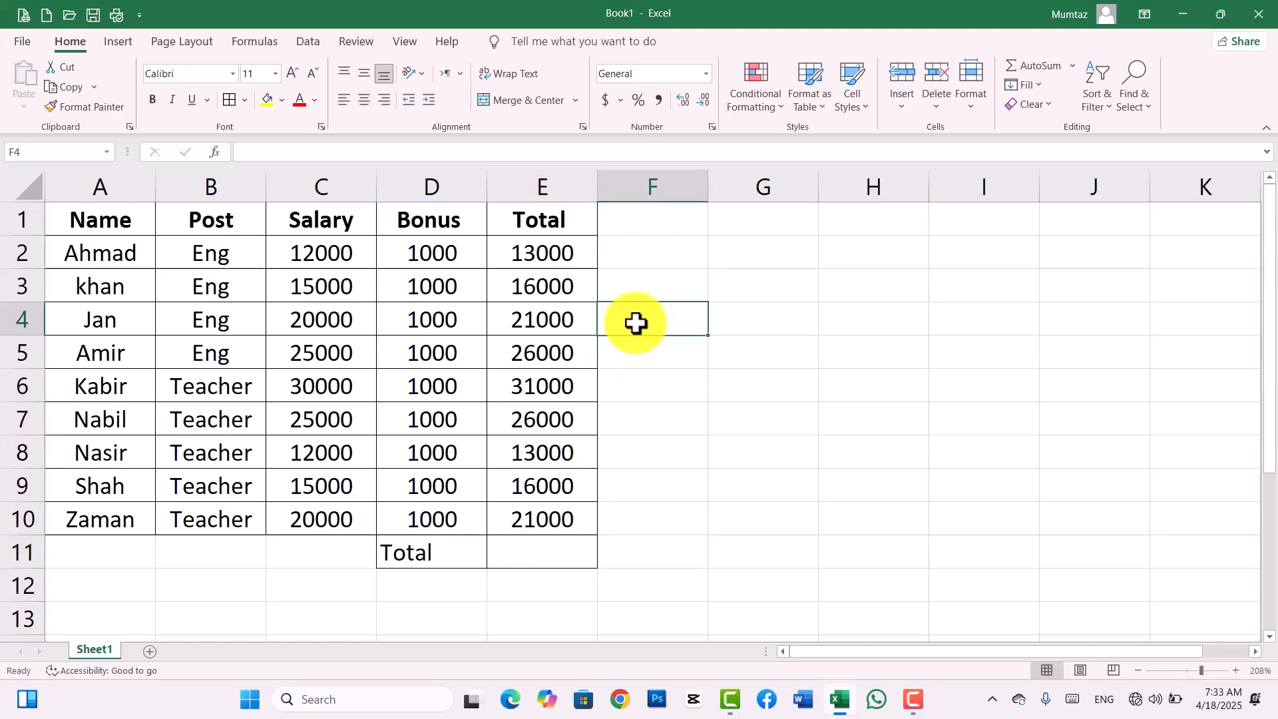
{"action": "left_click", "coordinate": [509, 559]}
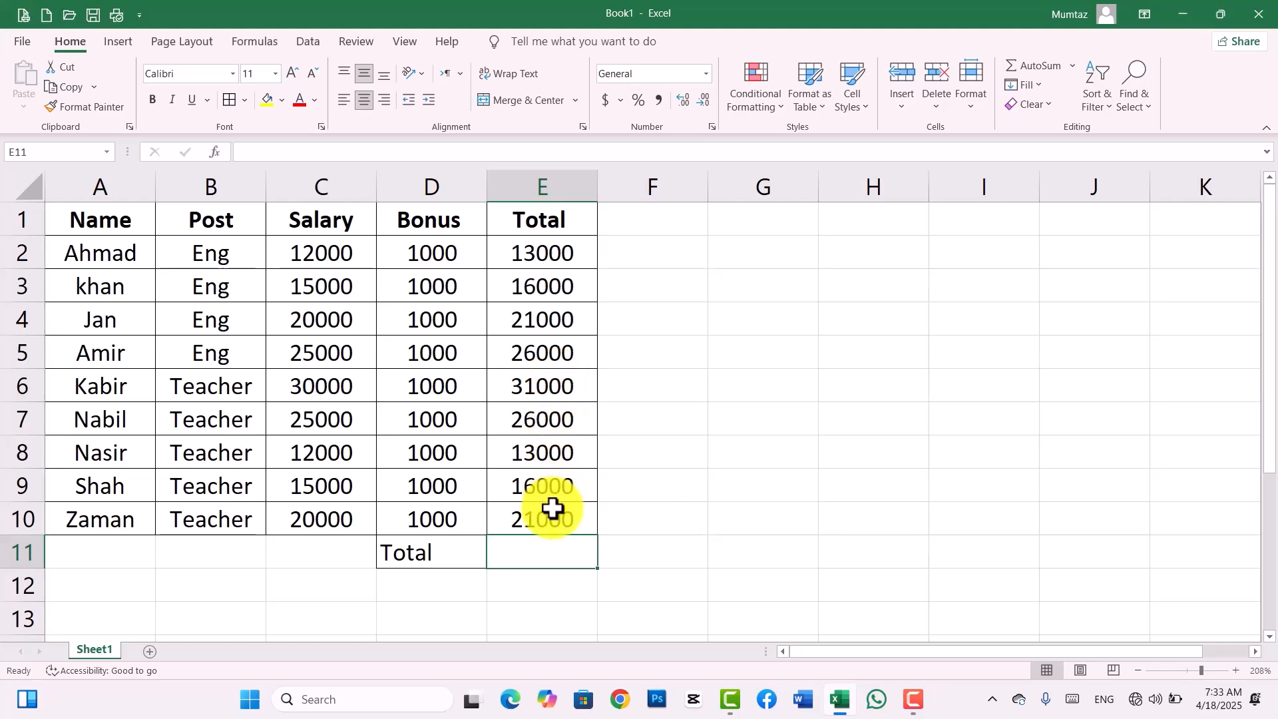
- Replace the label in cell D11 with Average
{"action": "left_click", "coordinate": [430, 551]}
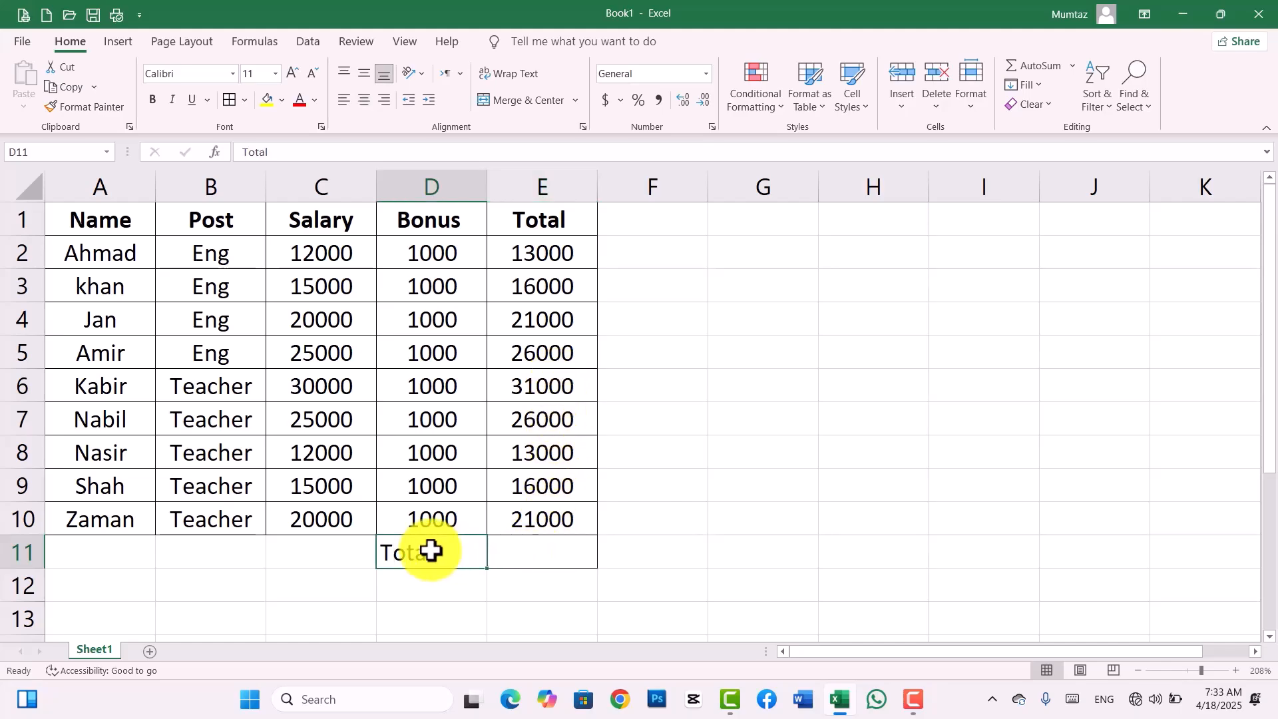
{"action": "key", "text": "BackSpace"}
{"action": "type", "text": "Average"}
{"action": "key", "text": "Tab"}
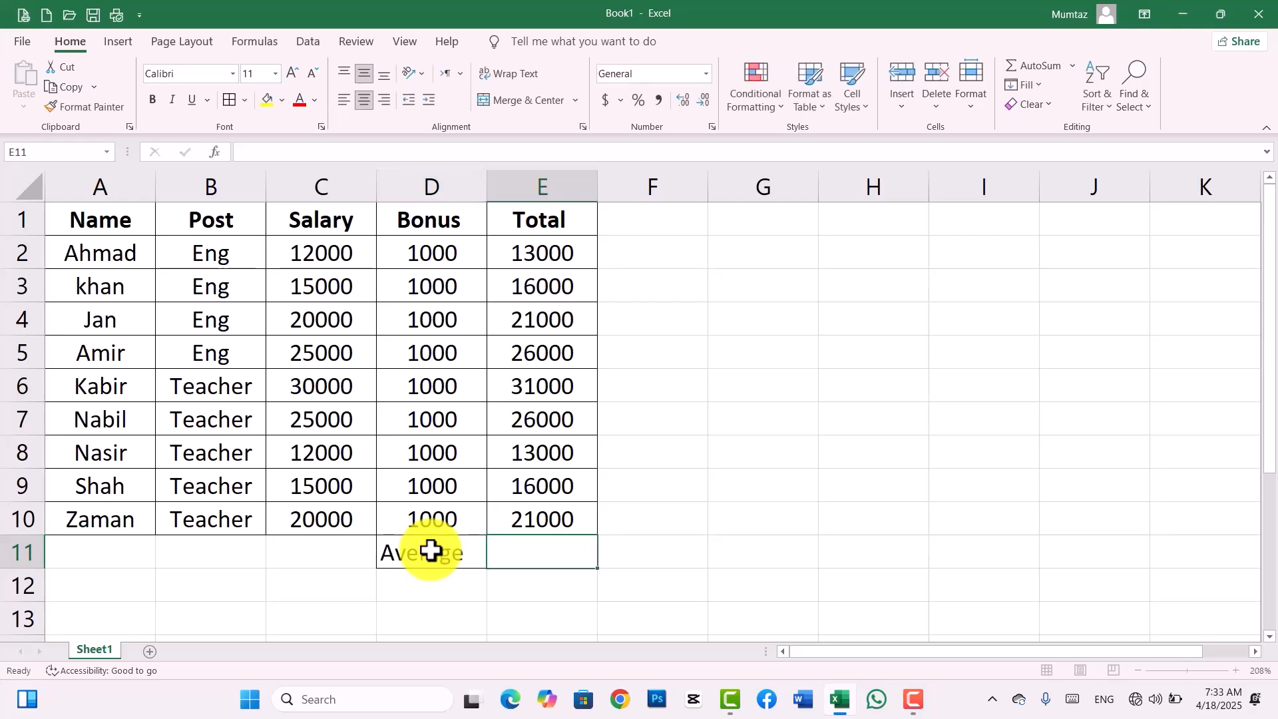
- Calculate the average of the Total column in cell E11 with =AVERAGE(E2:E10)
{"action": "type", "text": "="}
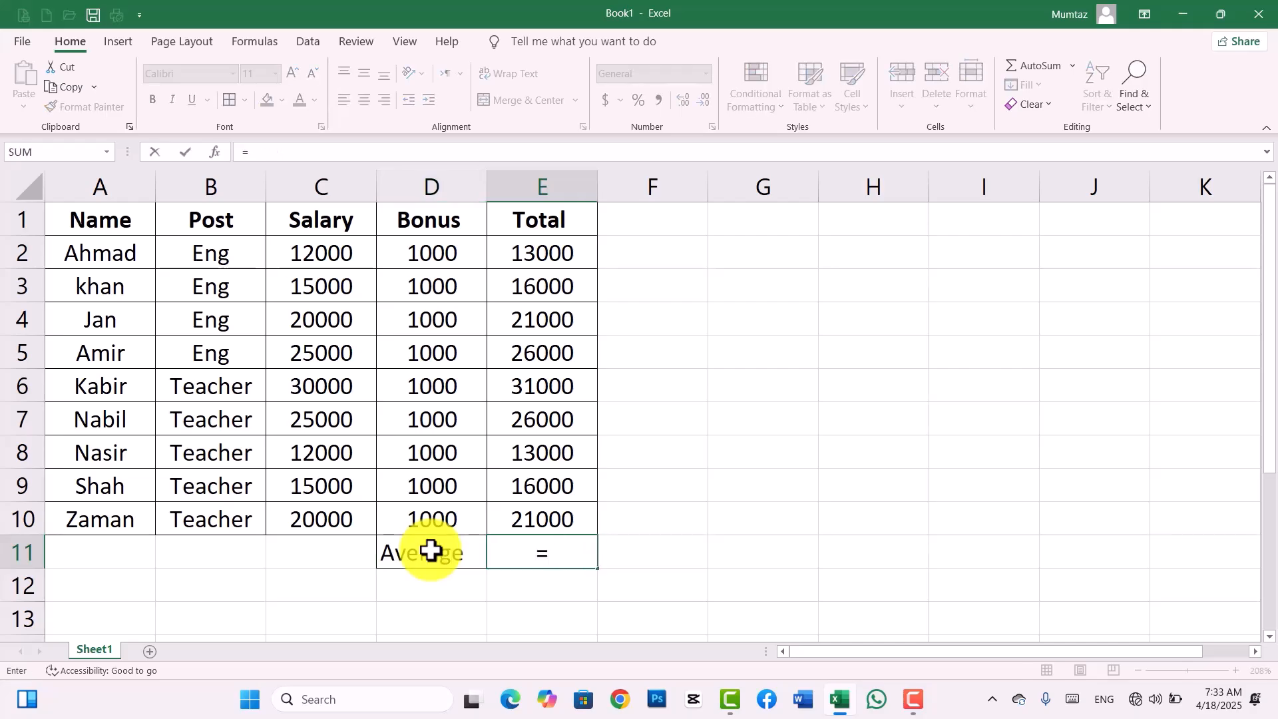
{"action": "type", "text": "aver"}
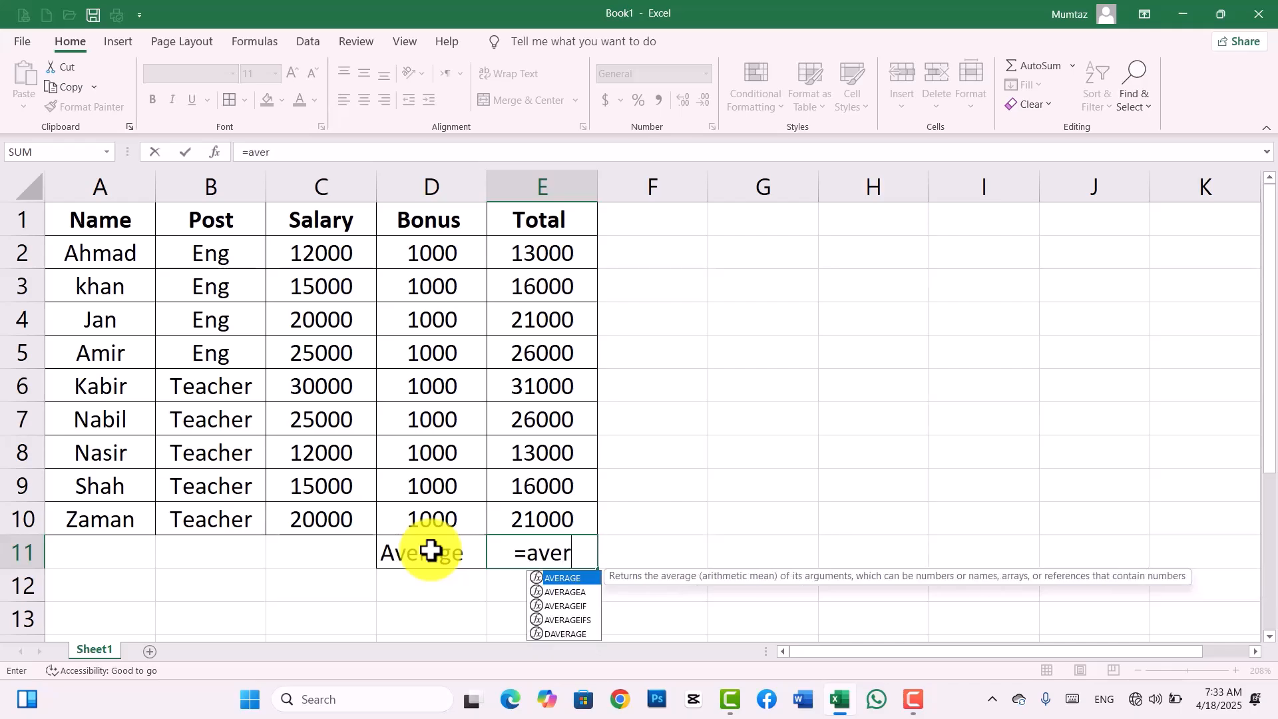
{"action": "double_click", "coordinate": [558, 578]}
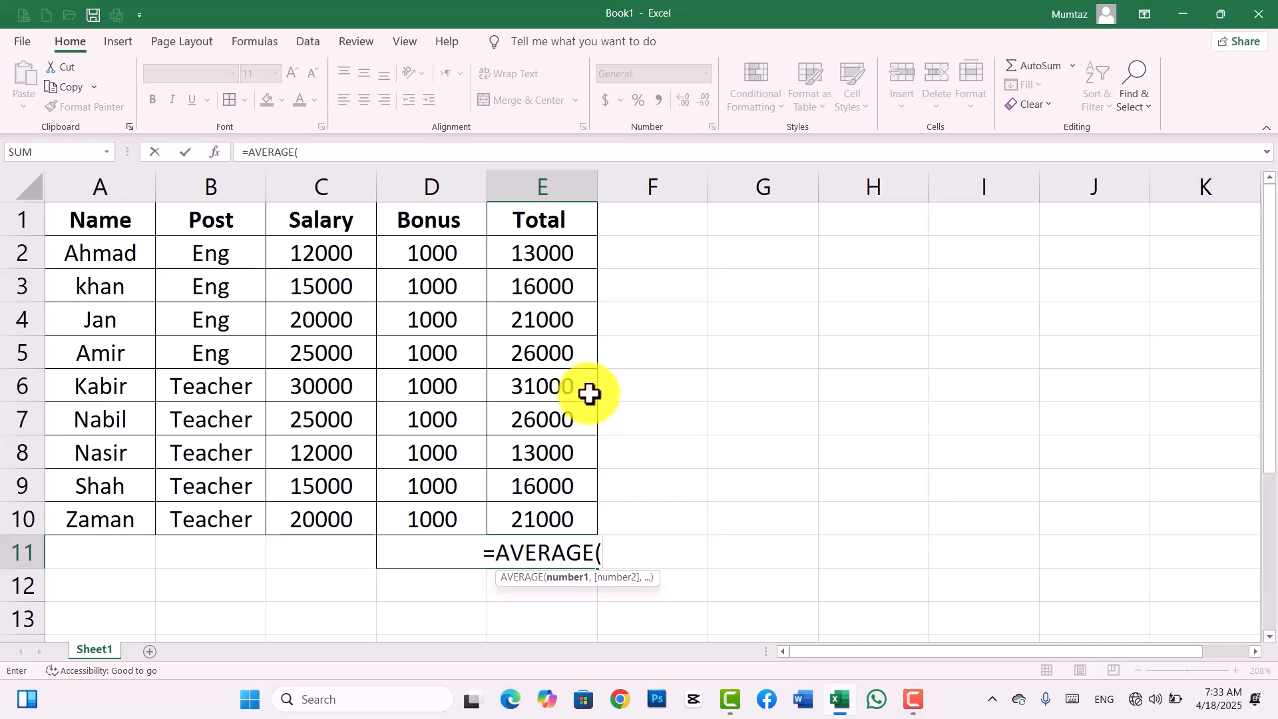
{"action": "left_click_drag", "start_coordinate": [527, 251], "coordinate": [549, 513]}
{"action": "type", "text": ")"}
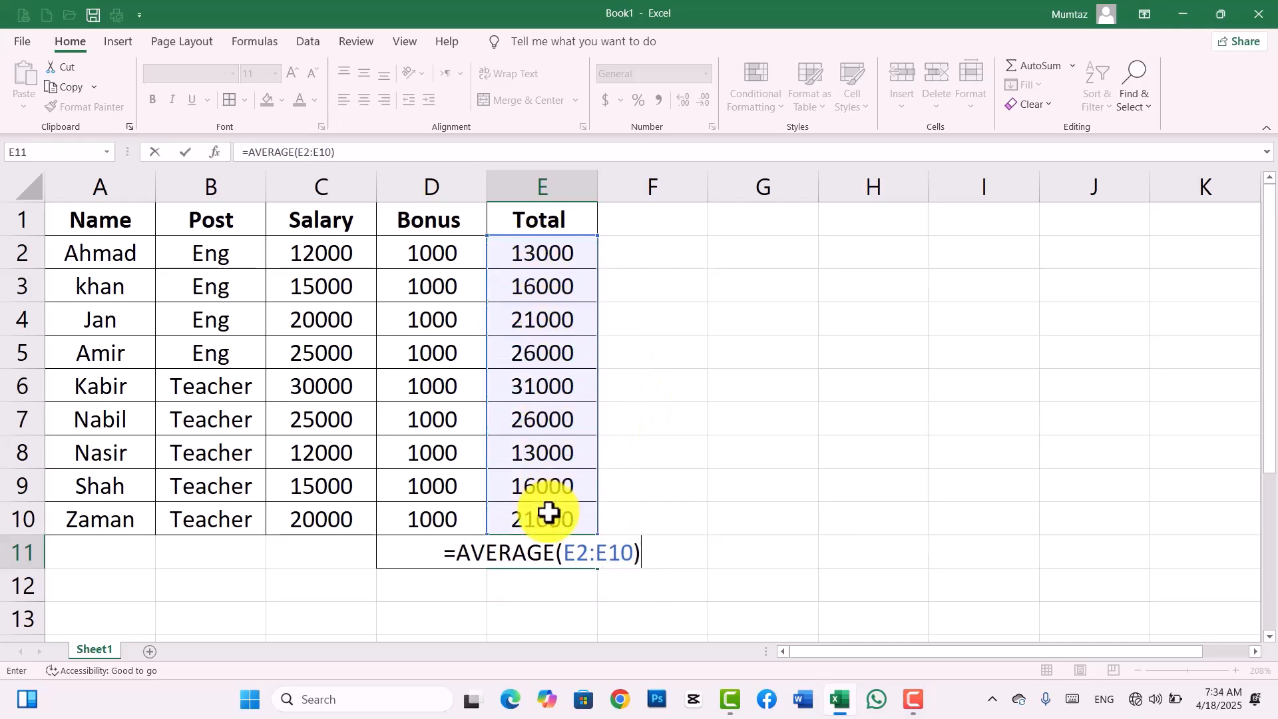
{"action": "key", "text": "Return"}
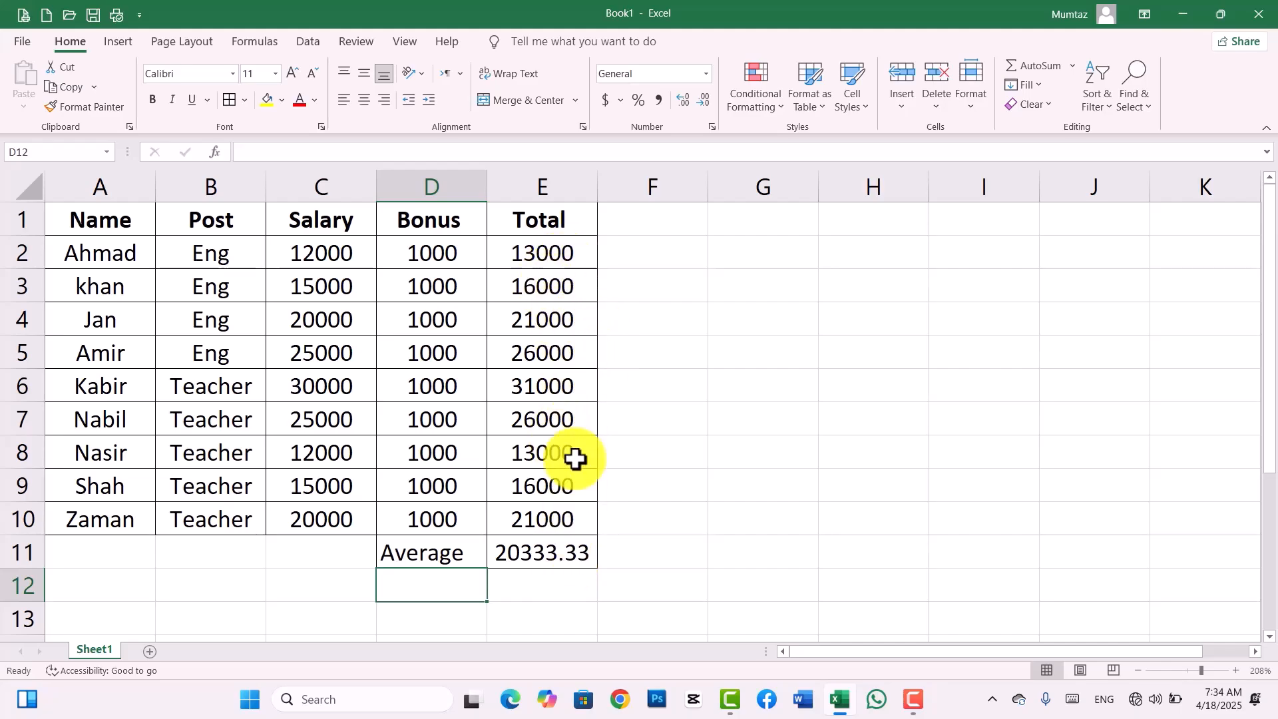
{"action": "left_click", "coordinate": [548, 561]}
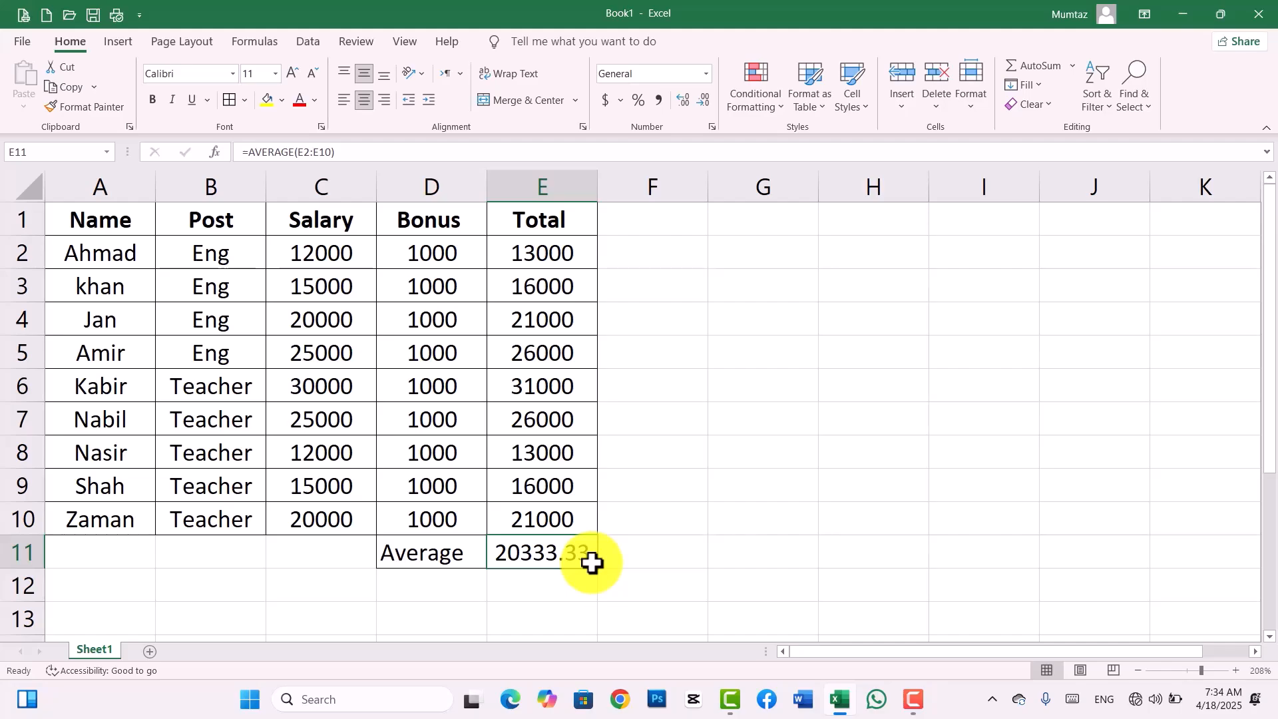
{"action": "left_click", "coordinate": [913, 707]}
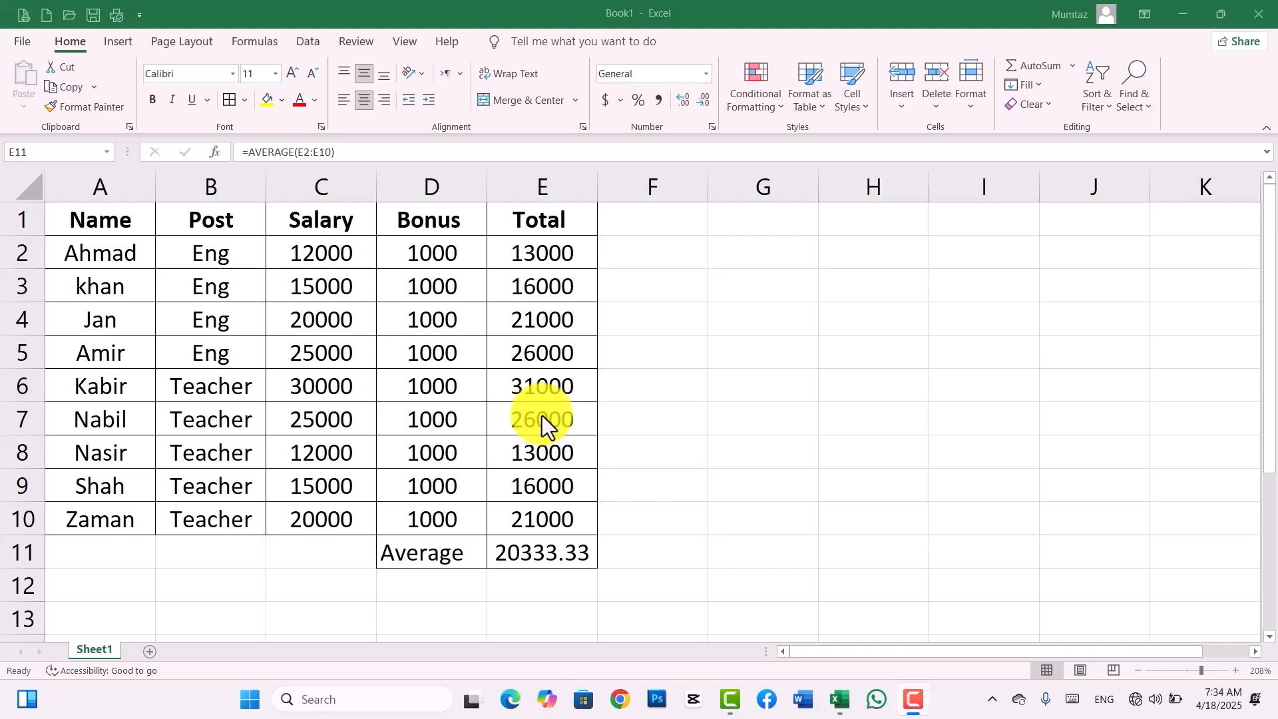
- Clear the average formula from cell E11 and its Average label from cell D11
{"action": "left_click", "coordinate": [538, 552]}
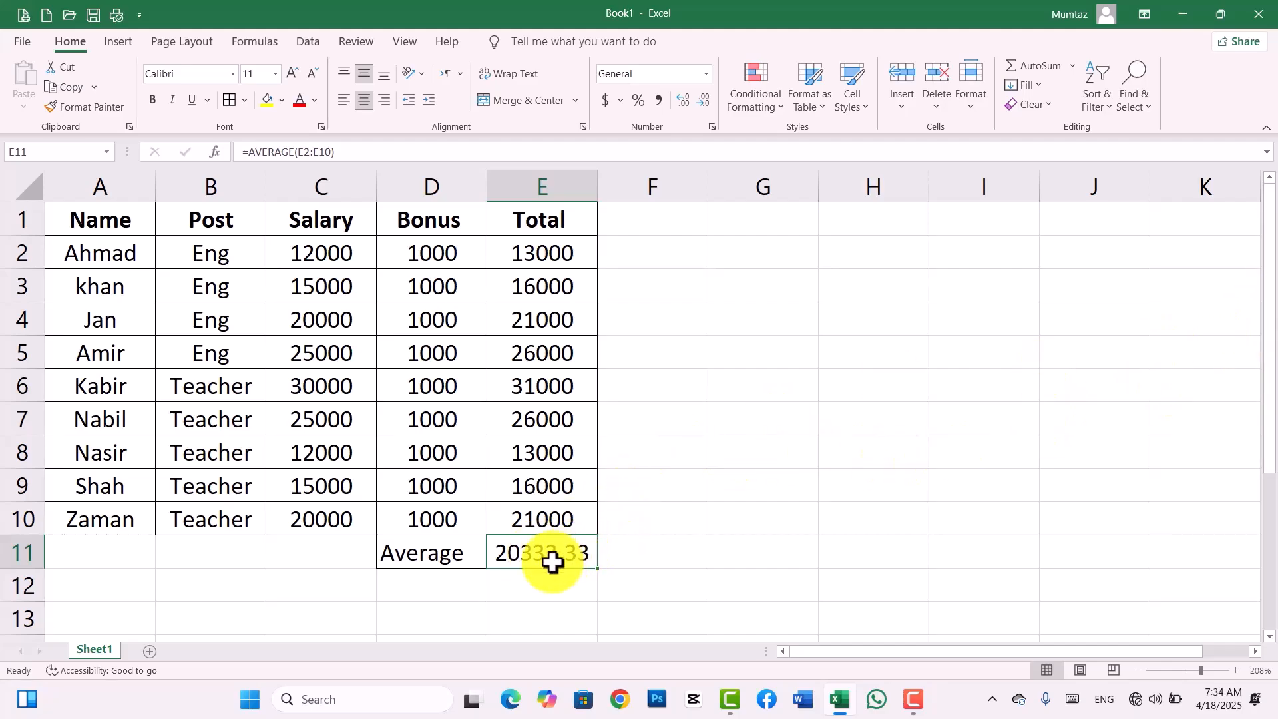
{"action": "key", "text": "BackSpace"}
{"action": "left_click", "coordinate": [761, 545]}
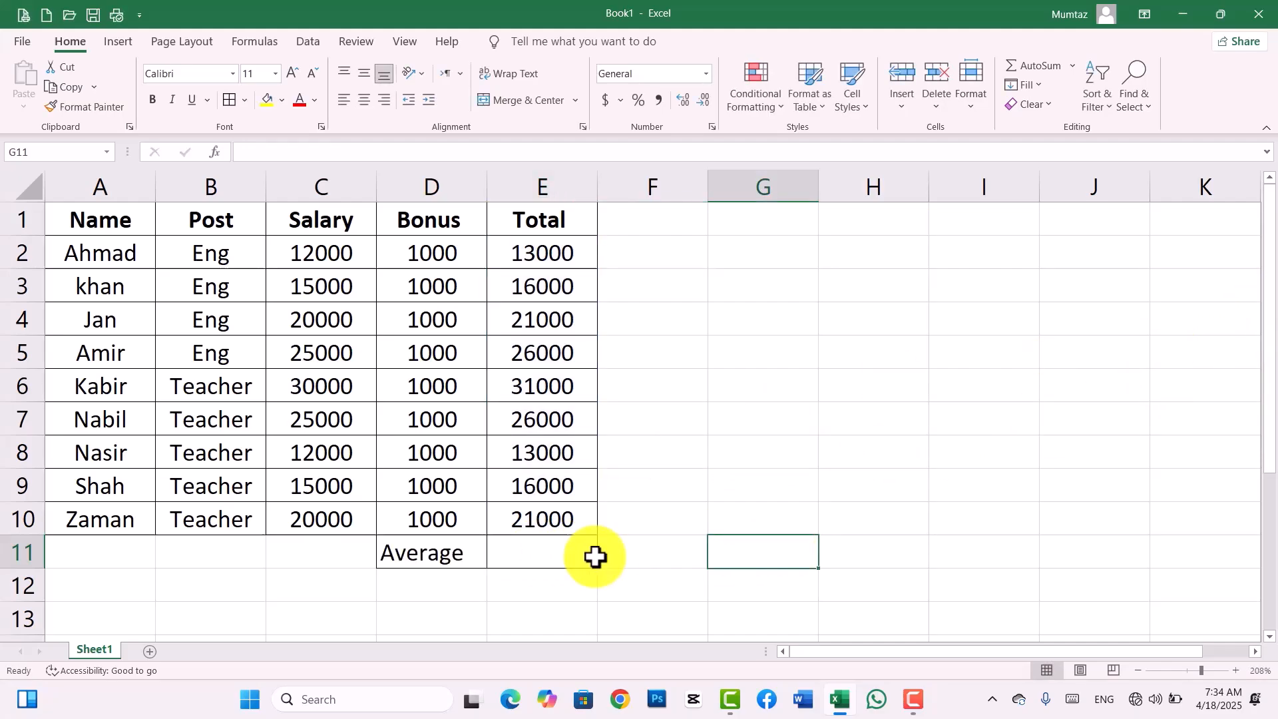
{"action": "left_click", "coordinate": [434, 562]}
{"action": "key", "text": "BackSpace"}
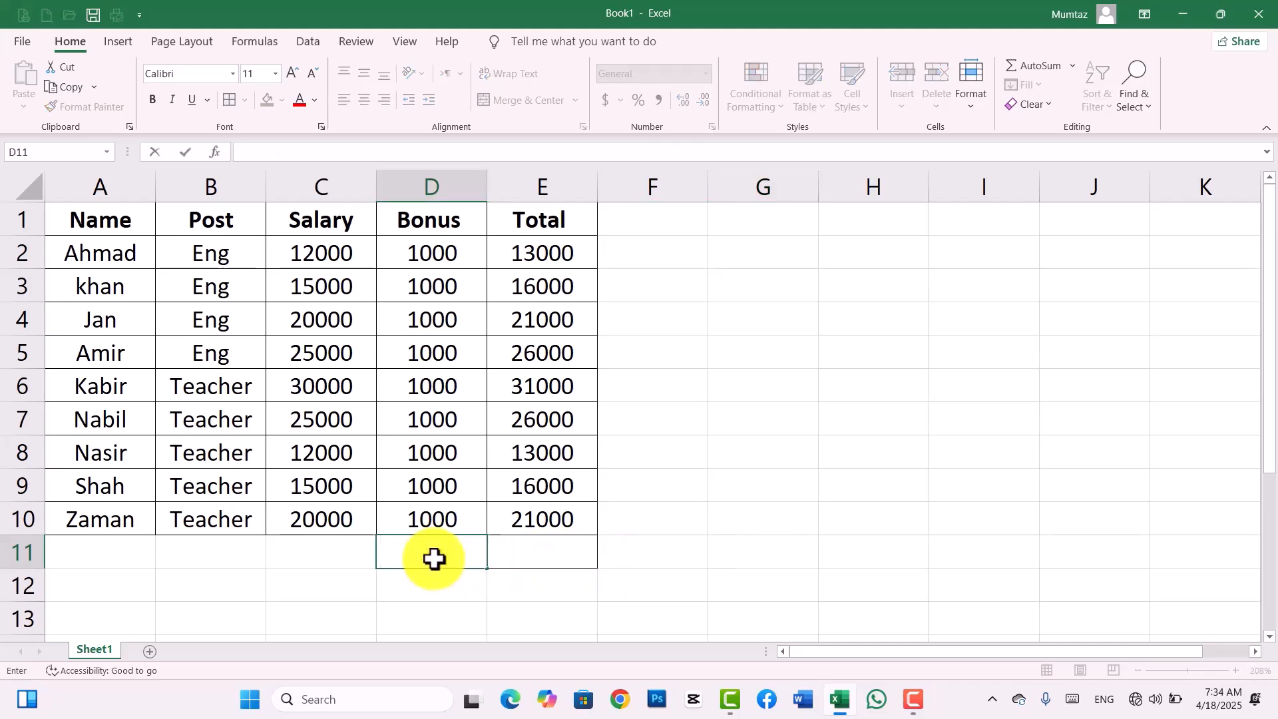
{"action": "type", "text": "=max"}
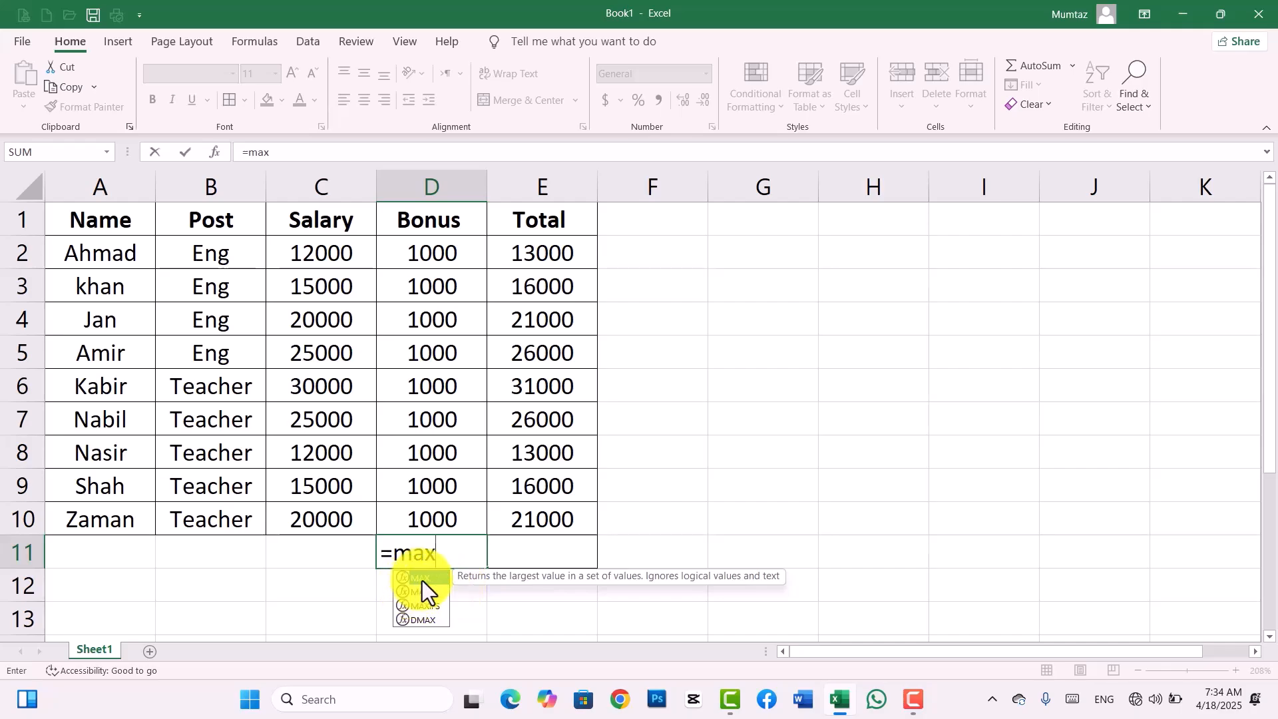
{"action": "double_click", "coordinate": [421, 579]}
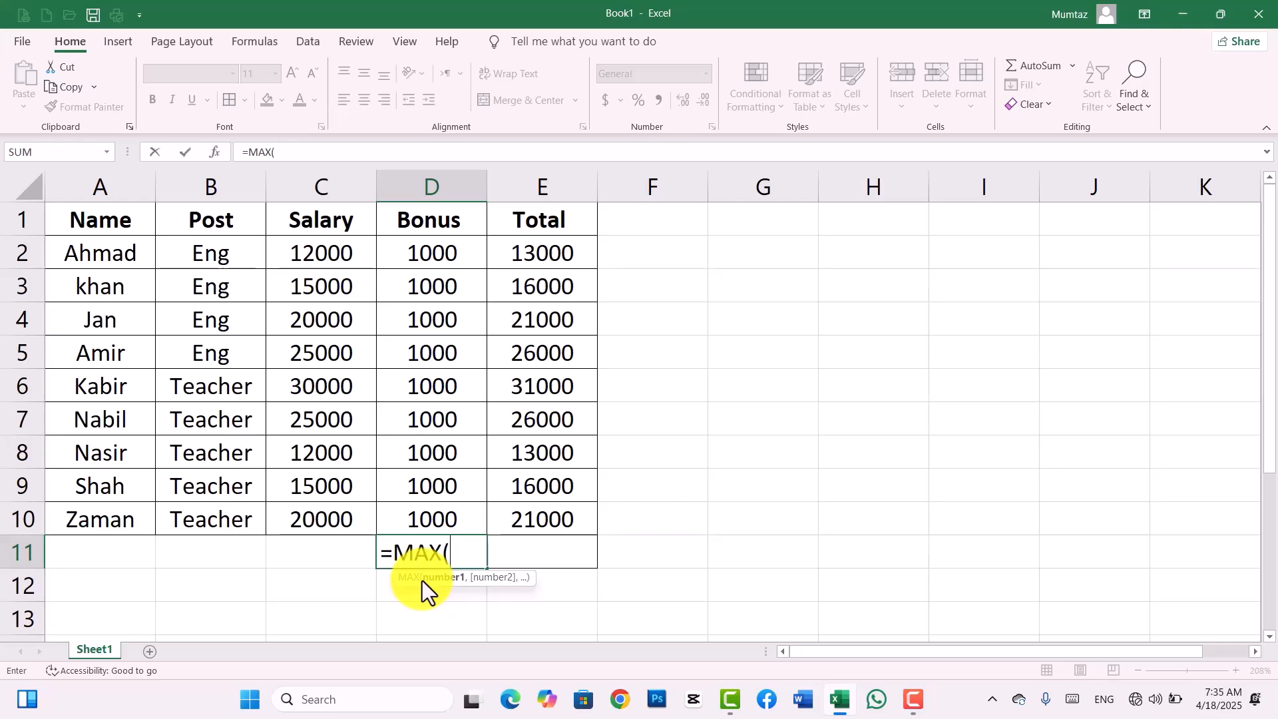
{"action": "key", "text": "BackSpace"}
{"action": "key", "text": "BackSpace"}
{"action": "key", "text": "BackSpace"}
{"action": "key", "text": "BackSpace"}
{"action": "key", "text": "BackSpace"}
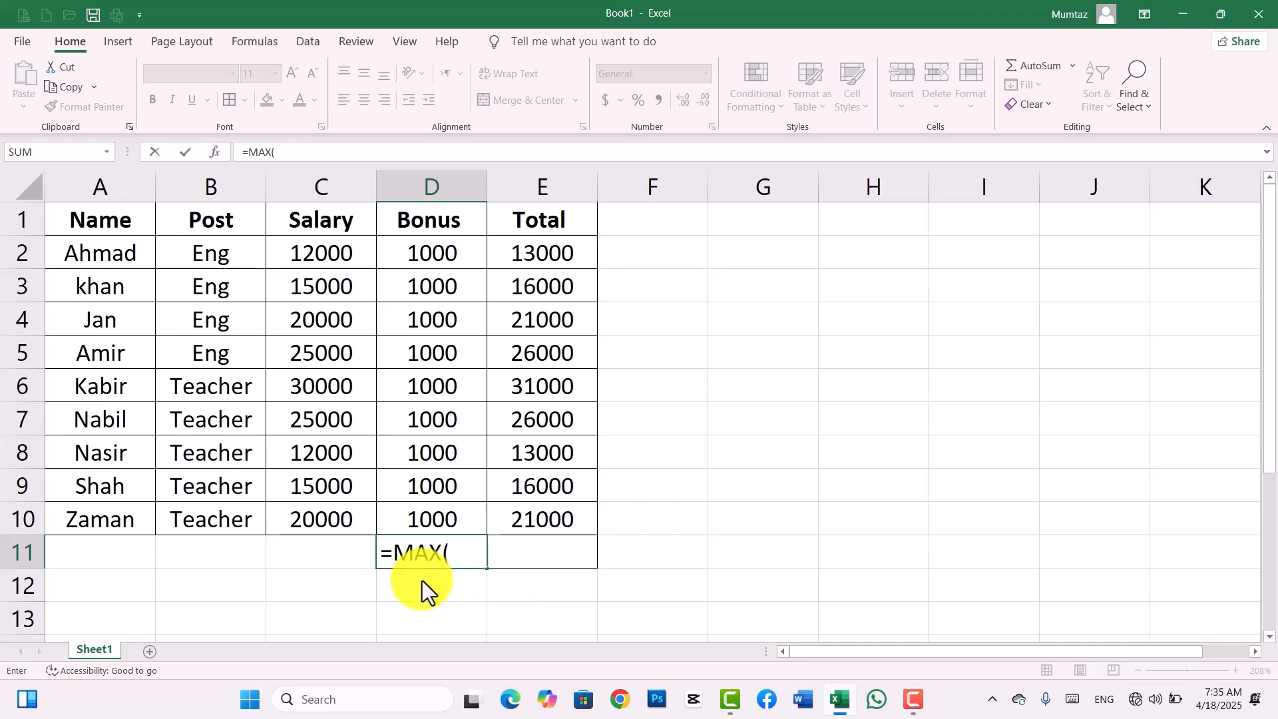
- Label cell D11 Max and find the highest Total value in cell E11 with =MAX(E2:E10)
{"action": "type", "text": "Max"}
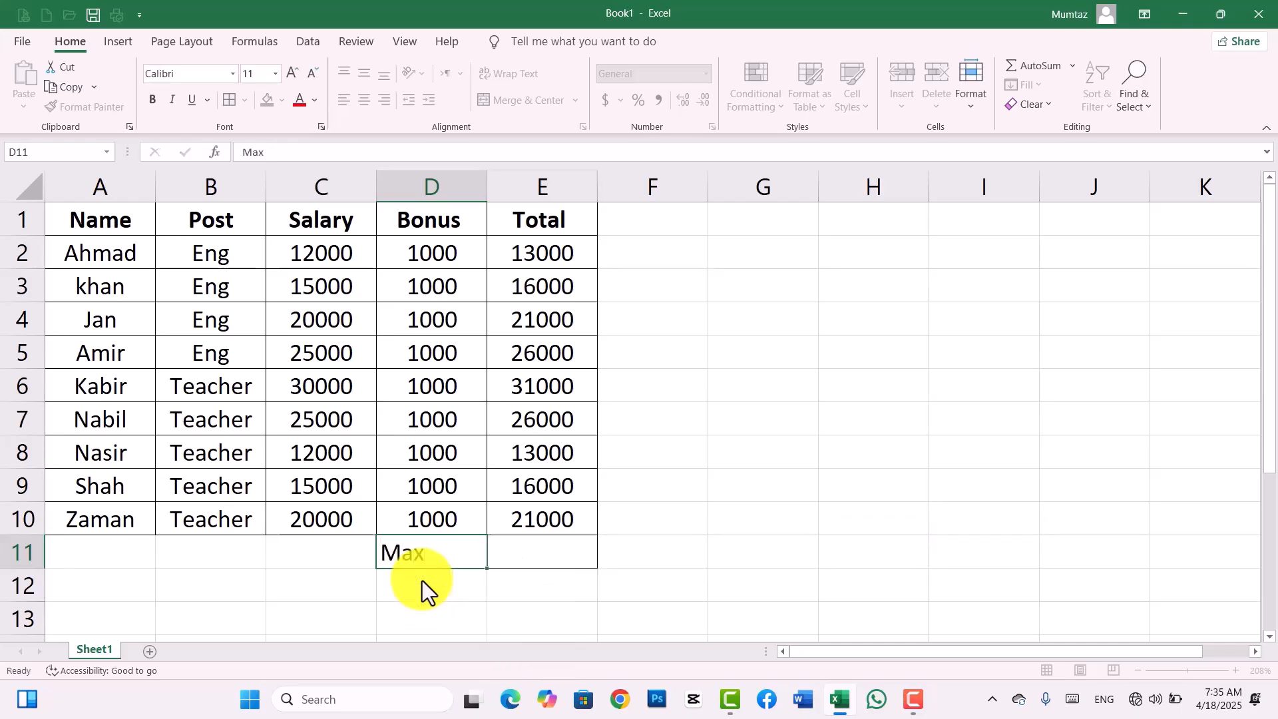
{"action": "key", "text": "Tab"}
{"action": "type", "text": "=maz"}
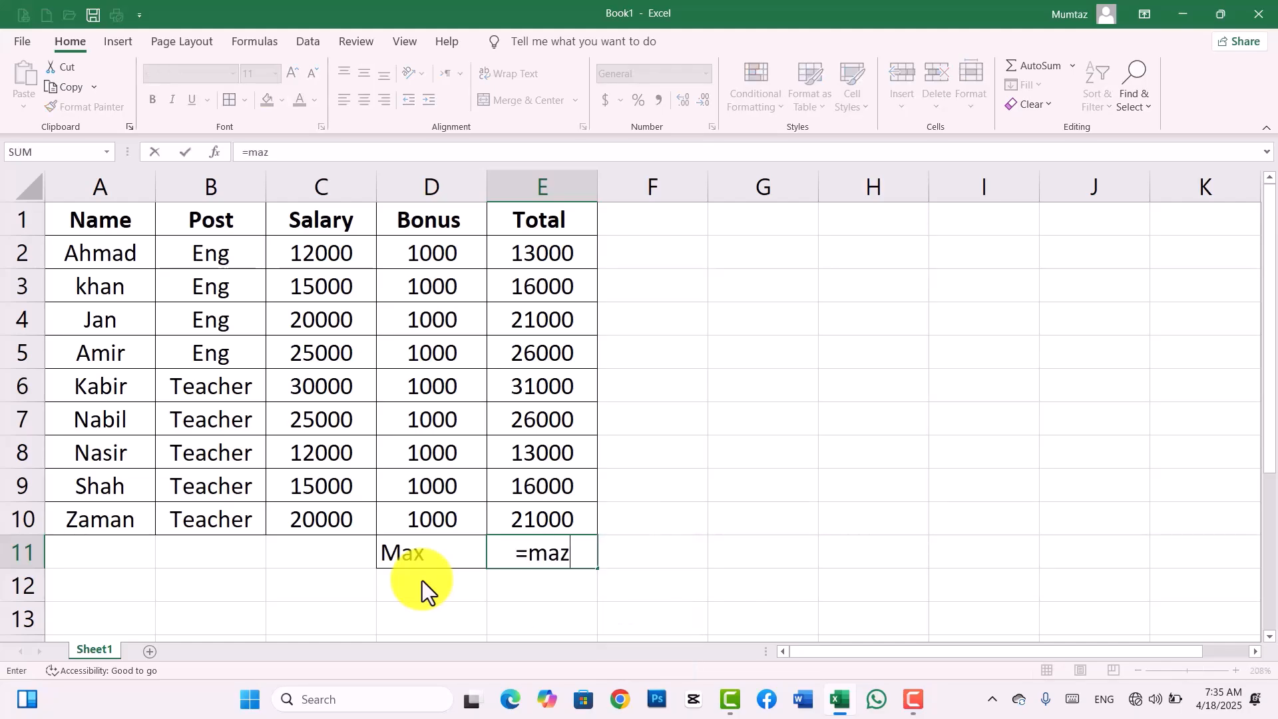
{"action": "key", "text": "BackSpace"}
{"action": "type", "text": "x"}
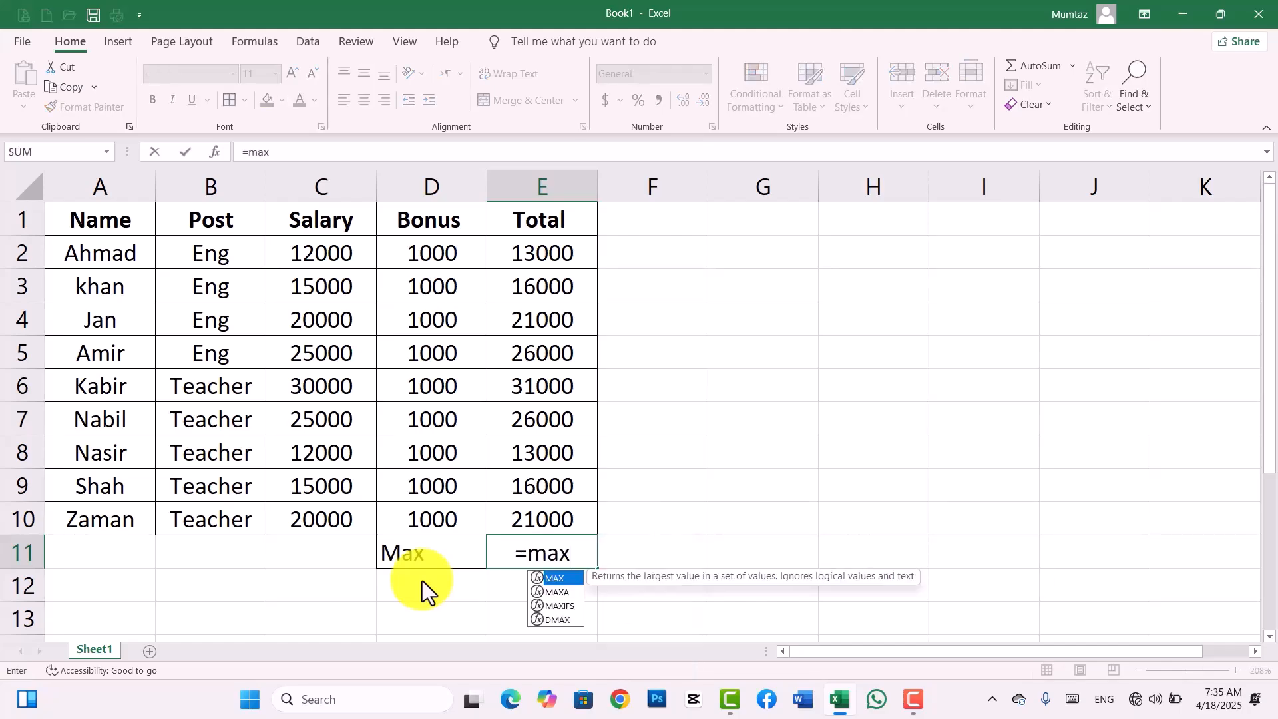
{"action": "key", "text": "Tab"}
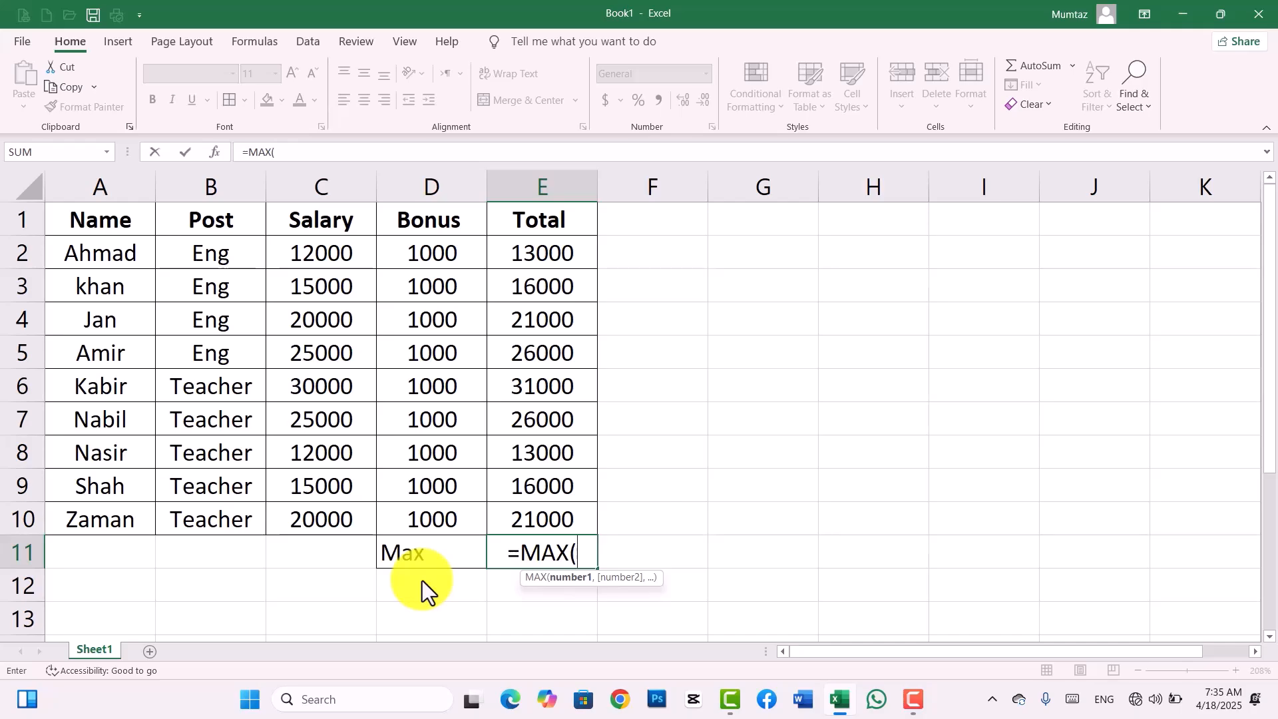
{"action": "left_click_drag", "start_coordinate": [570, 257], "coordinate": [553, 507]}
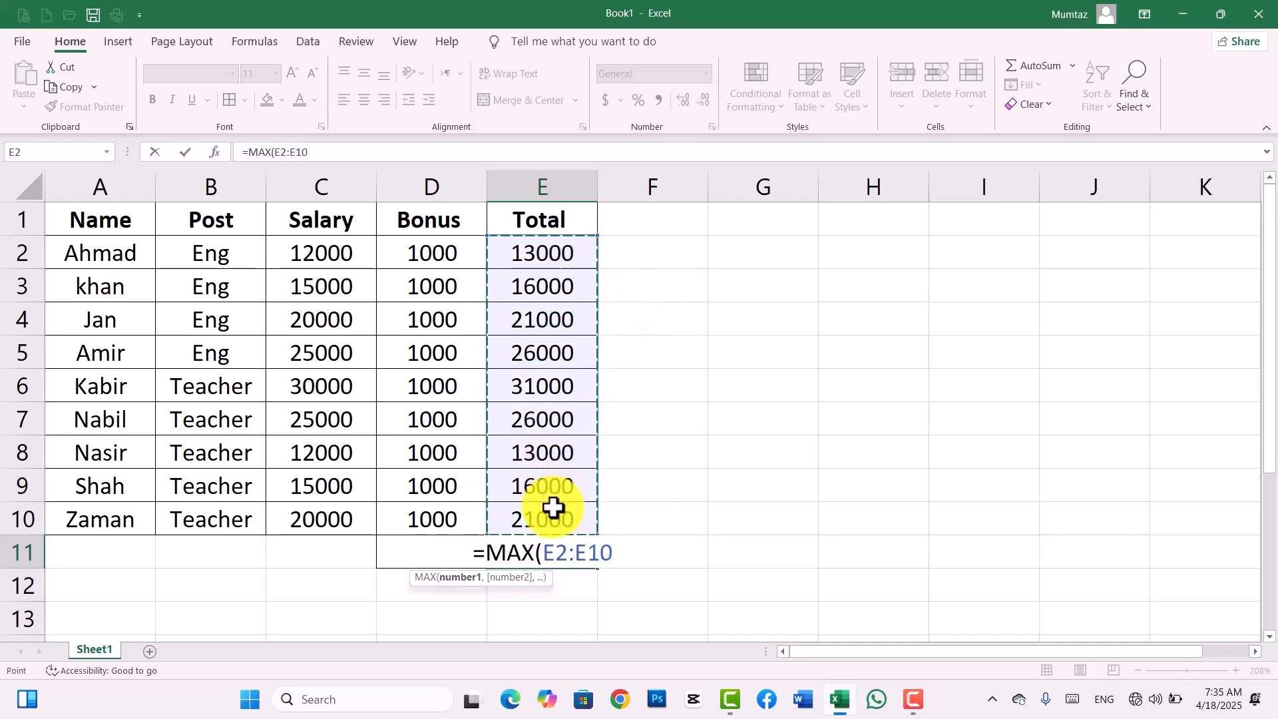
{"action": "type", "text": ")"}
{"action": "key", "text": "ctrl+Return"}
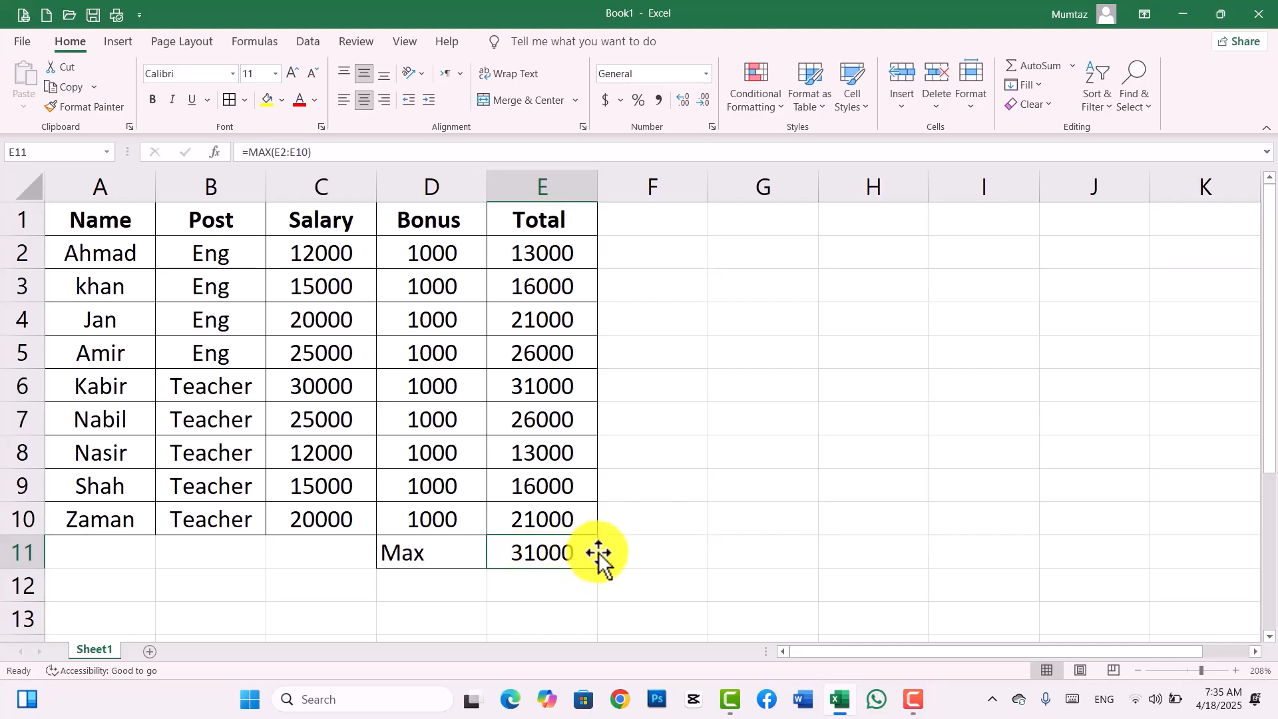
{"action": "left_click", "coordinate": [551, 381]}
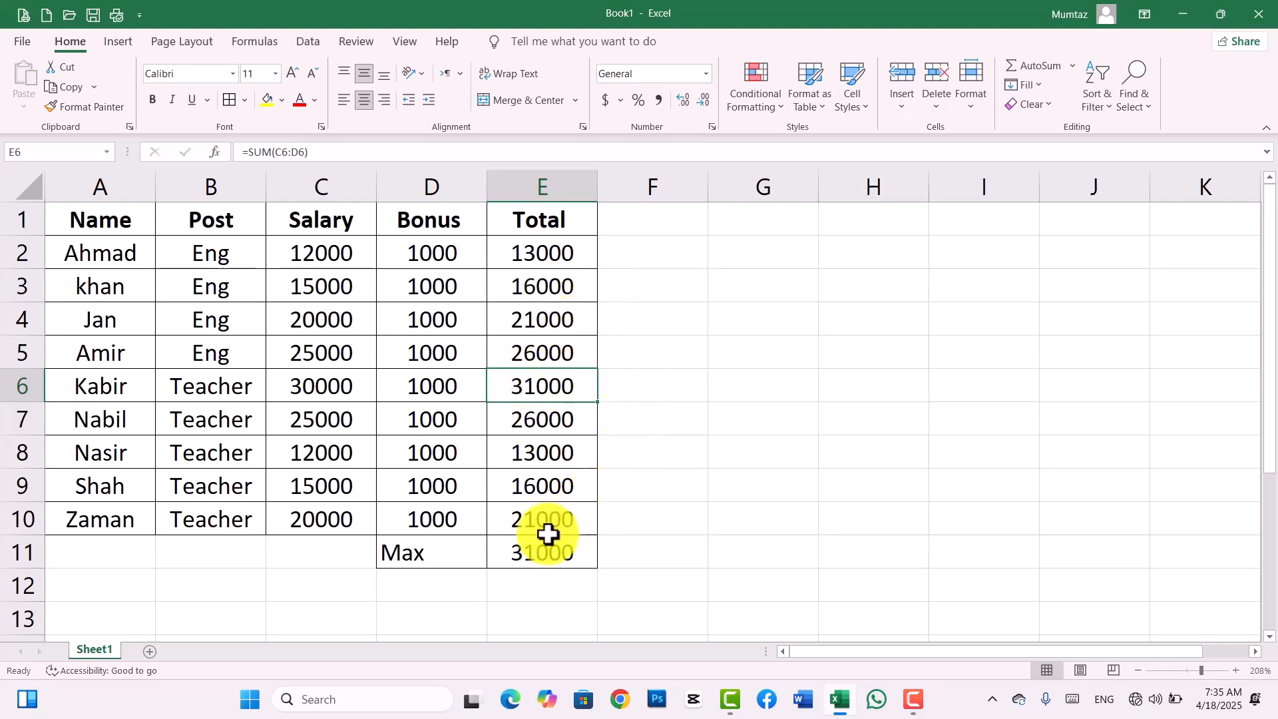
- Remove the MAX formula from cell E11
{"action": "left_click", "coordinate": [532, 551]}
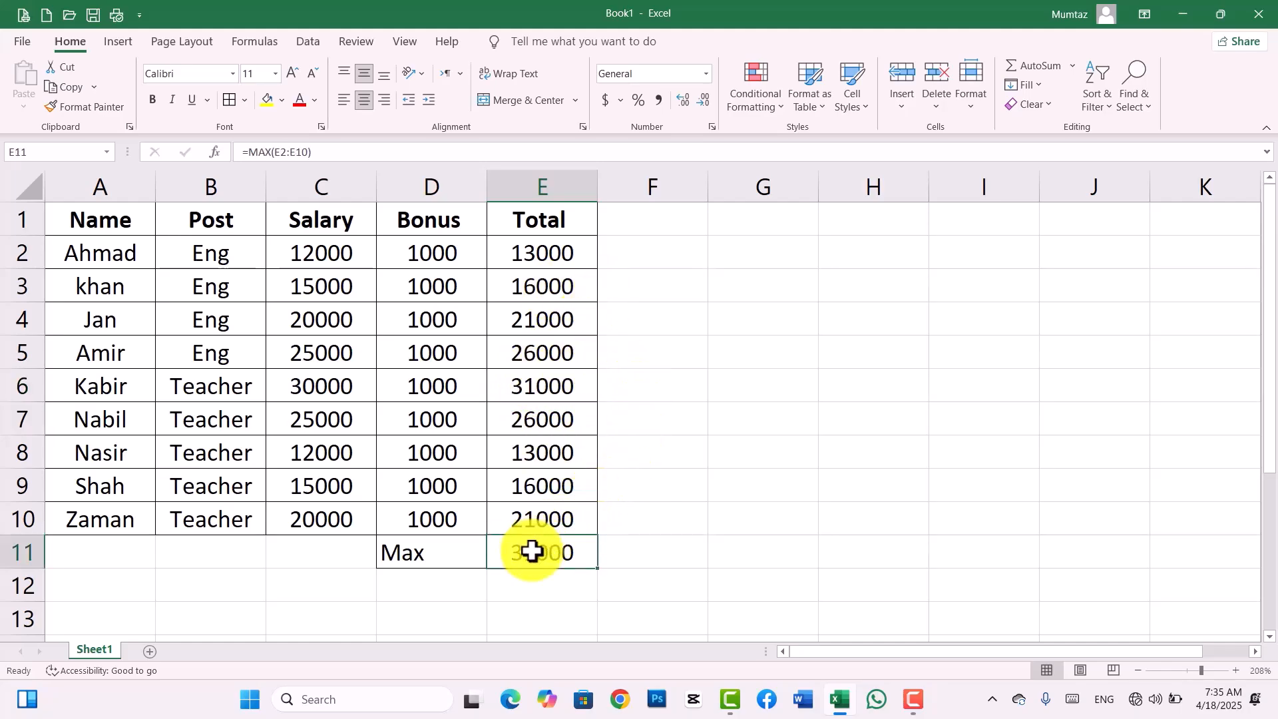
{"action": "double_click", "coordinate": [558, 562]}
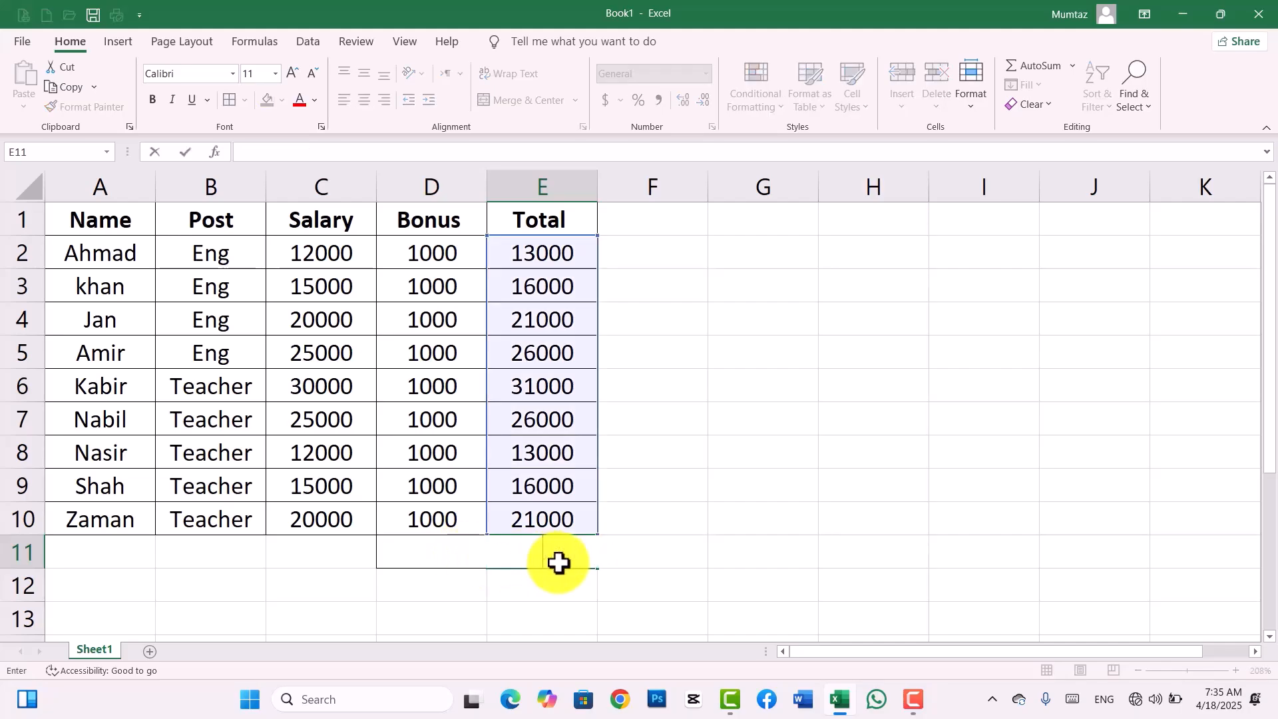
{"action": "left_click", "coordinate": [750, 526]}
- Replace the label in cell D11 with Min
{"action": "left_click", "coordinate": [445, 545]}
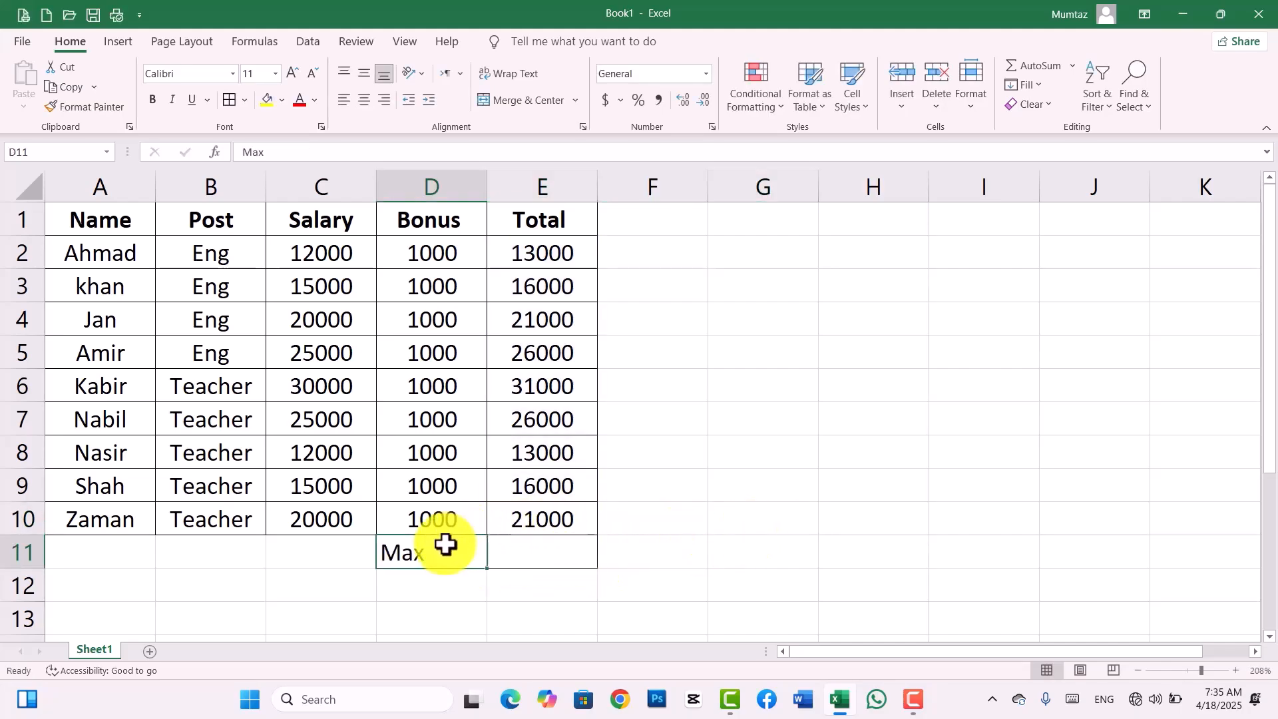
{"action": "key", "text": "BackSpace"}
{"action": "type", "text": "min"}
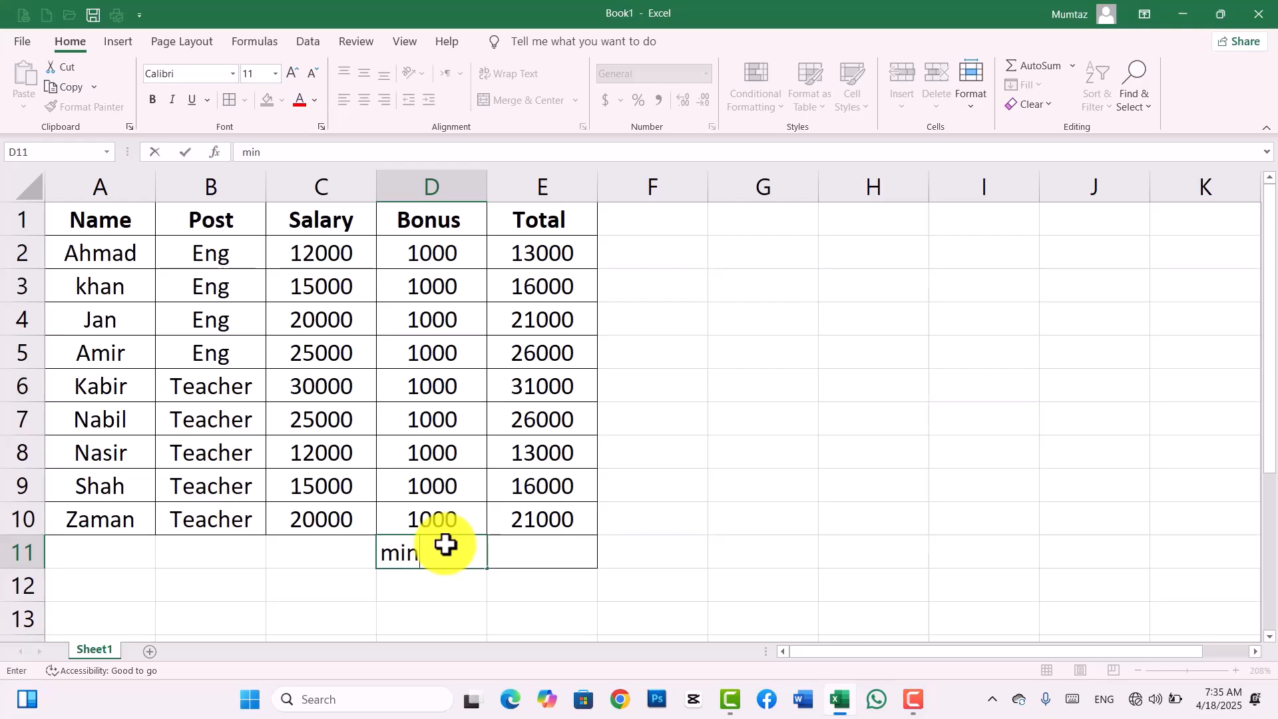
{"action": "key", "text": "BackSpace"}
{"action": "key", "text": "BackSpace"}
{"action": "key", "text": "BackSpace"}
{"action": "type", "text": "Min"}
{"action": "key", "text": "Tab"}
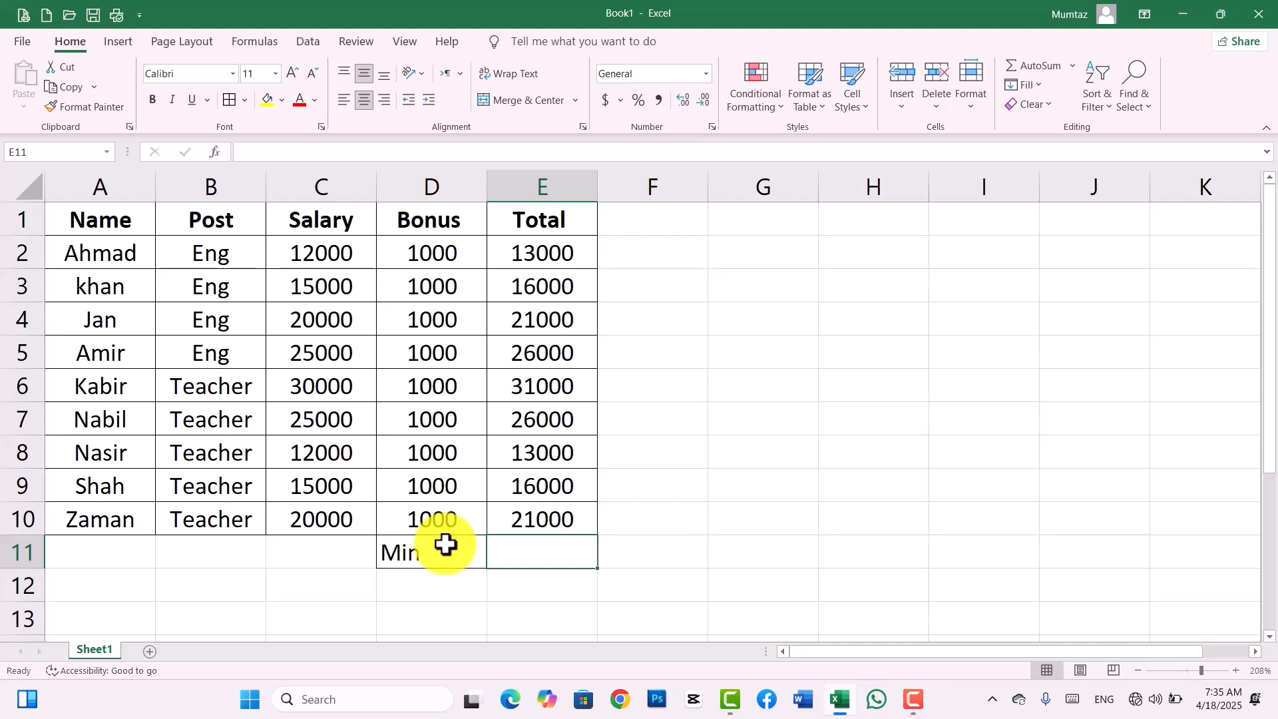
- Find the lowest value of the Total column in cell E11 with =MIN(E2:E10)
{"action": "type", "text": "=min"}
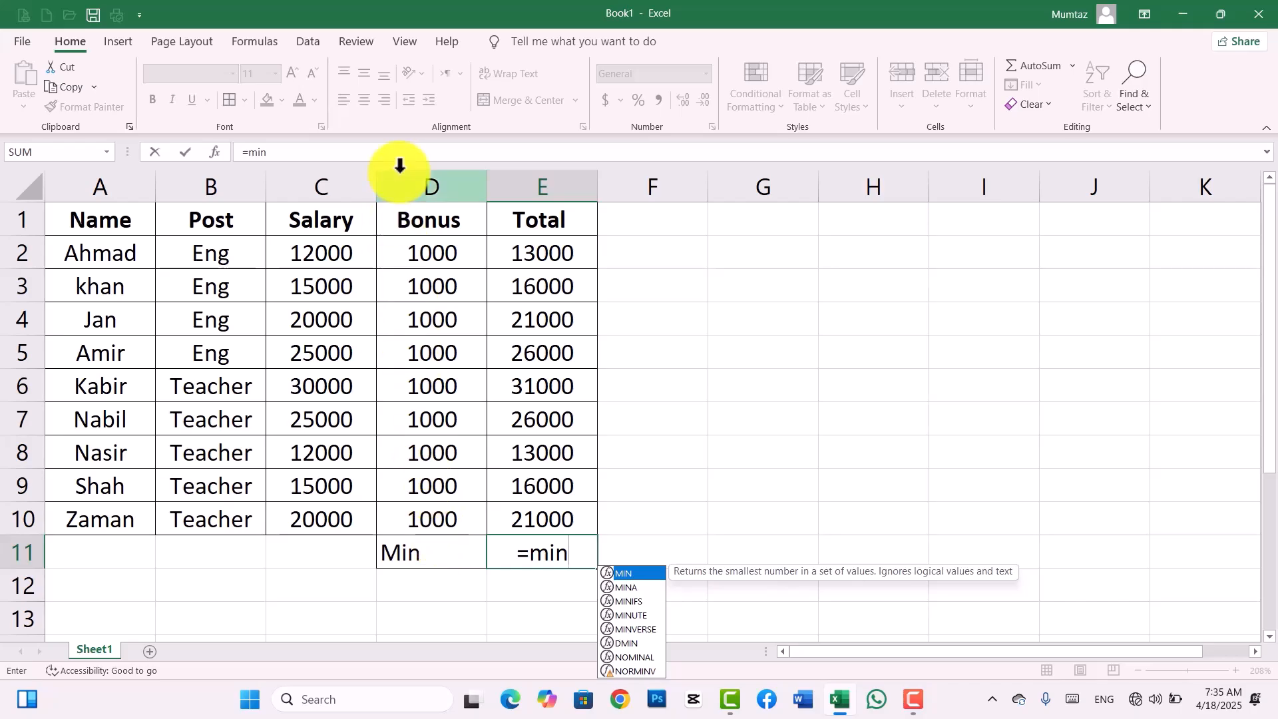
{"action": "key", "text": "Tab"}
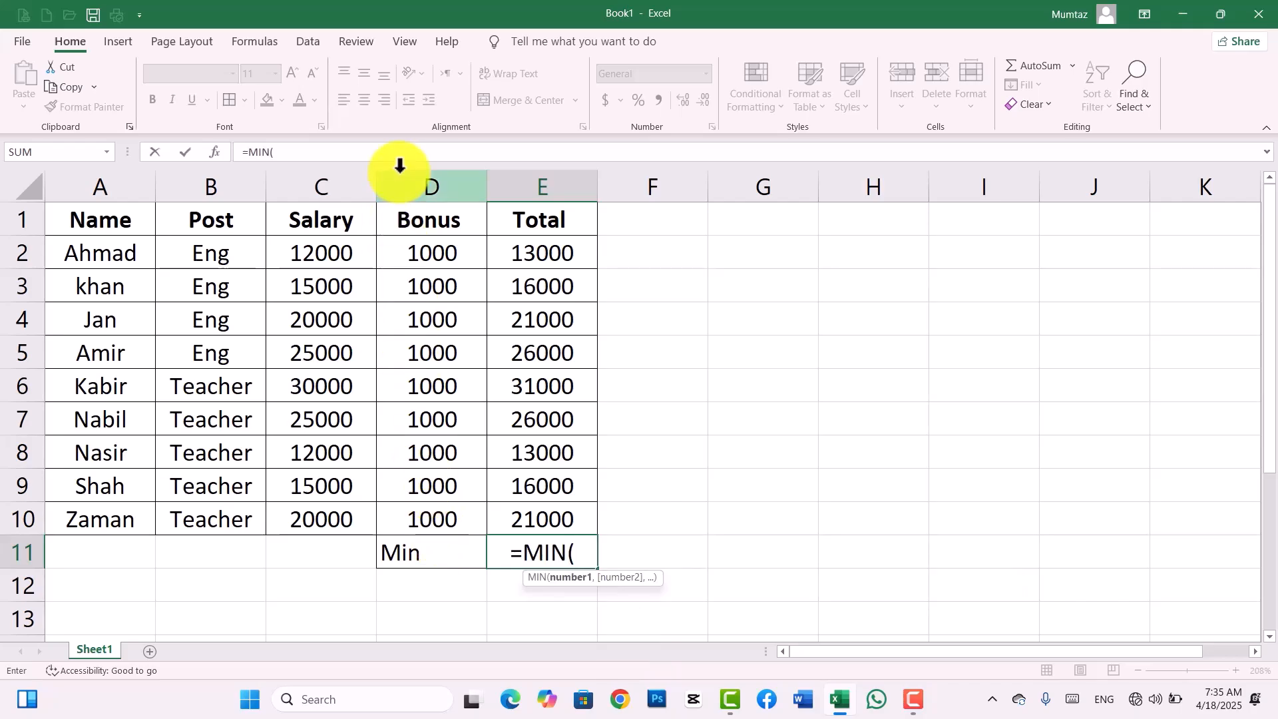
{"action": "left_click_drag", "start_coordinate": [551, 251], "coordinate": [554, 516]}
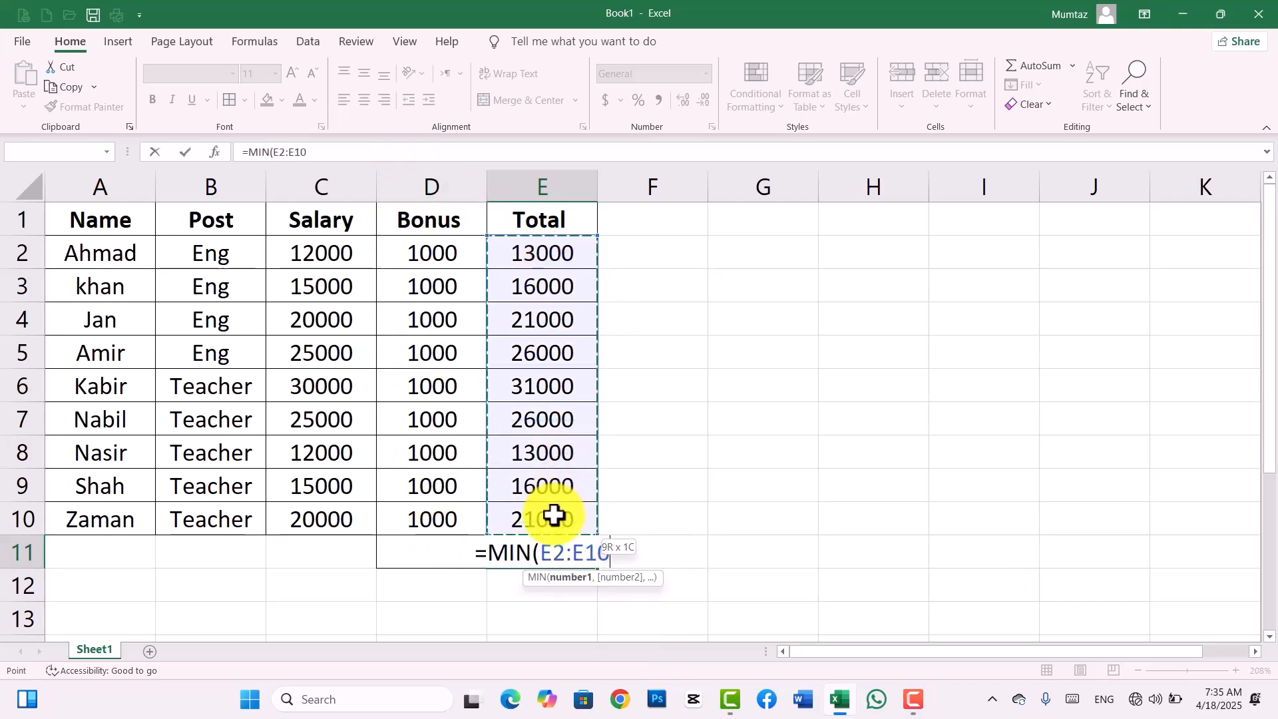
{"action": "type", "text": ")"}
{"action": "key", "text": "Return"}
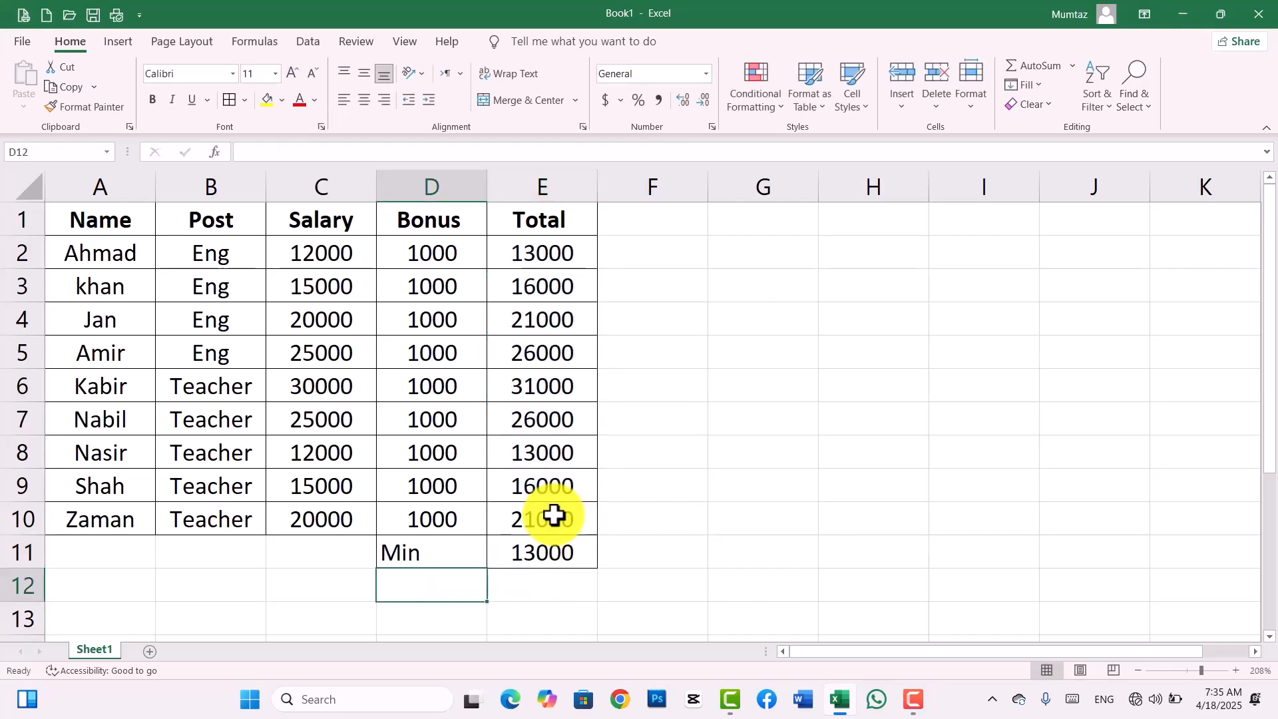
{"action": "left_click", "coordinate": [562, 554]}
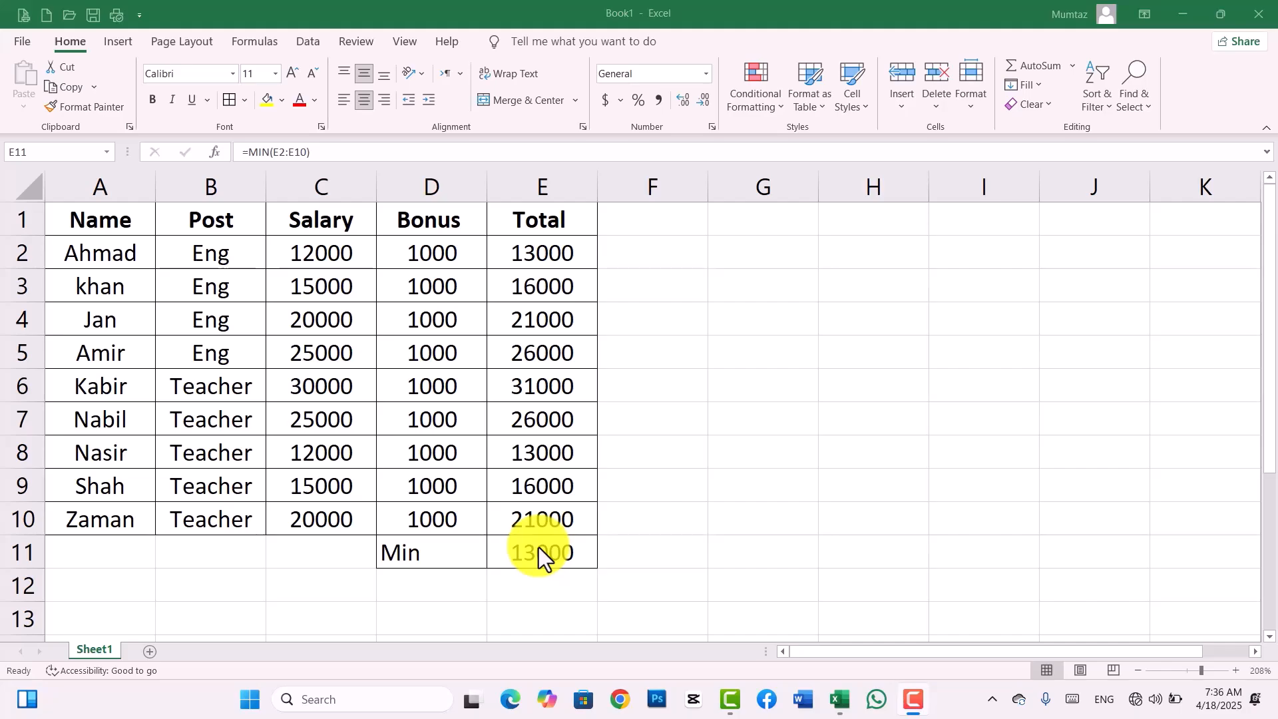
{"action": "left_click", "coordinate": [1072, 67]}
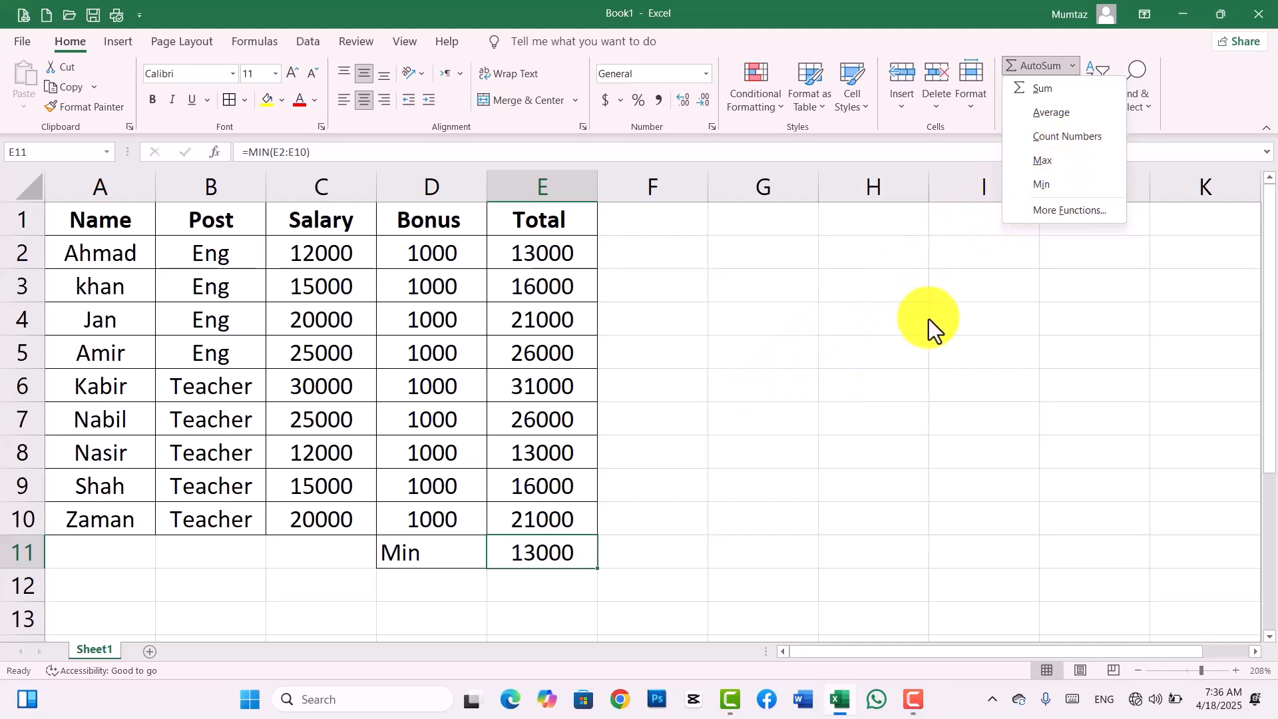
{"action": "left_click", "coordinate": [829, 342]}
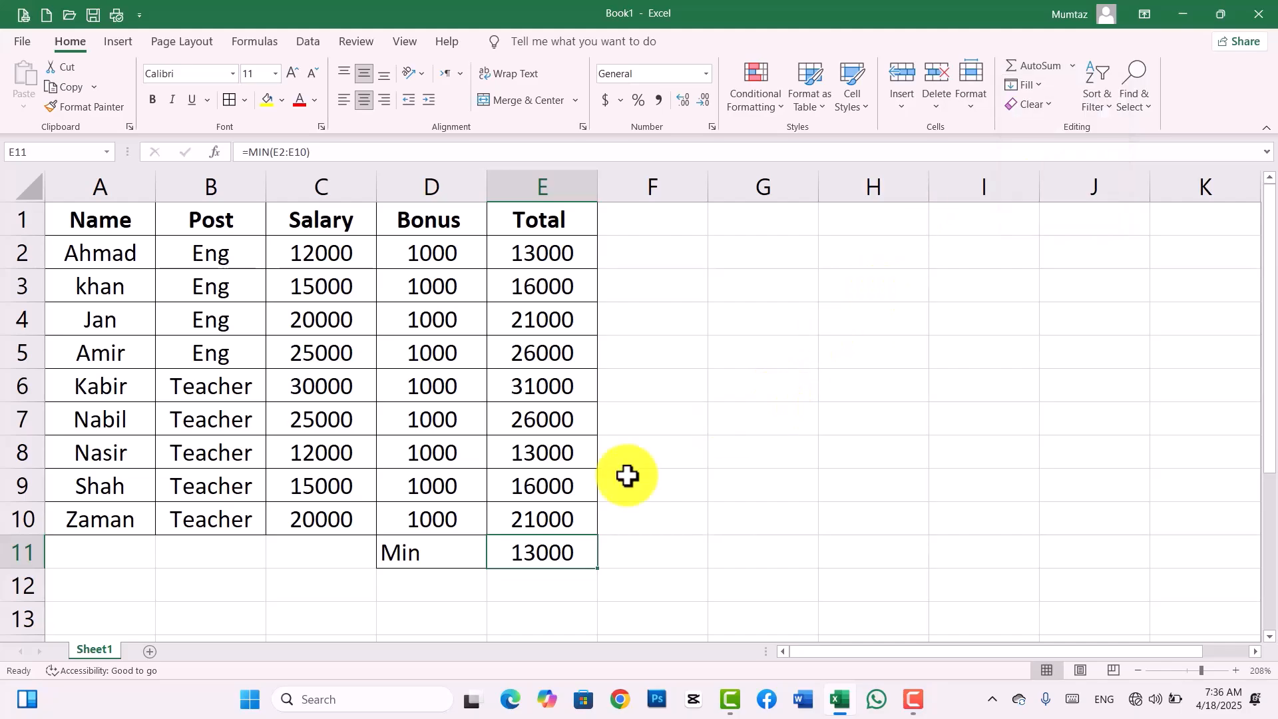
- Clear the MIN formula from cell E11 and the Min label from cell D11
{"action": "key", "text": "ctrl+z"}
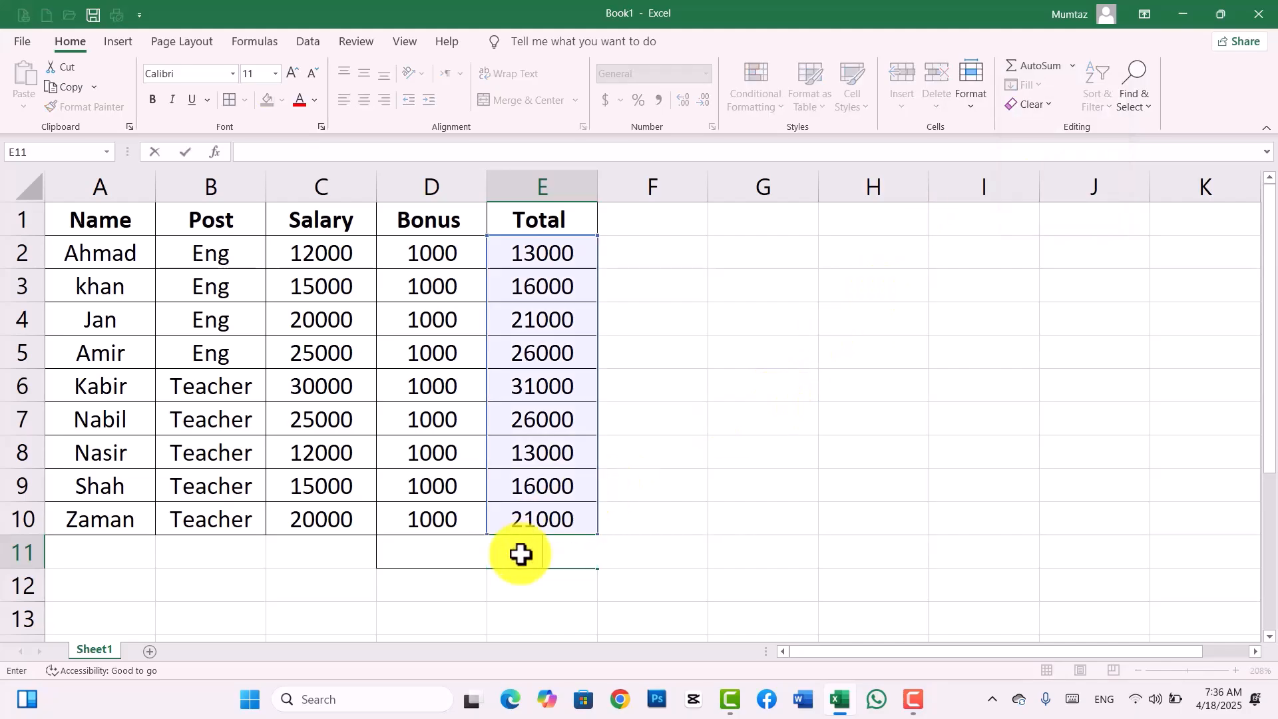
{"action": "left_click", "coordinate": [764, 531]}
{"action": "left_click", "coordinate": [459, 553]}
{"action": "key", "text": "BackSpace"}
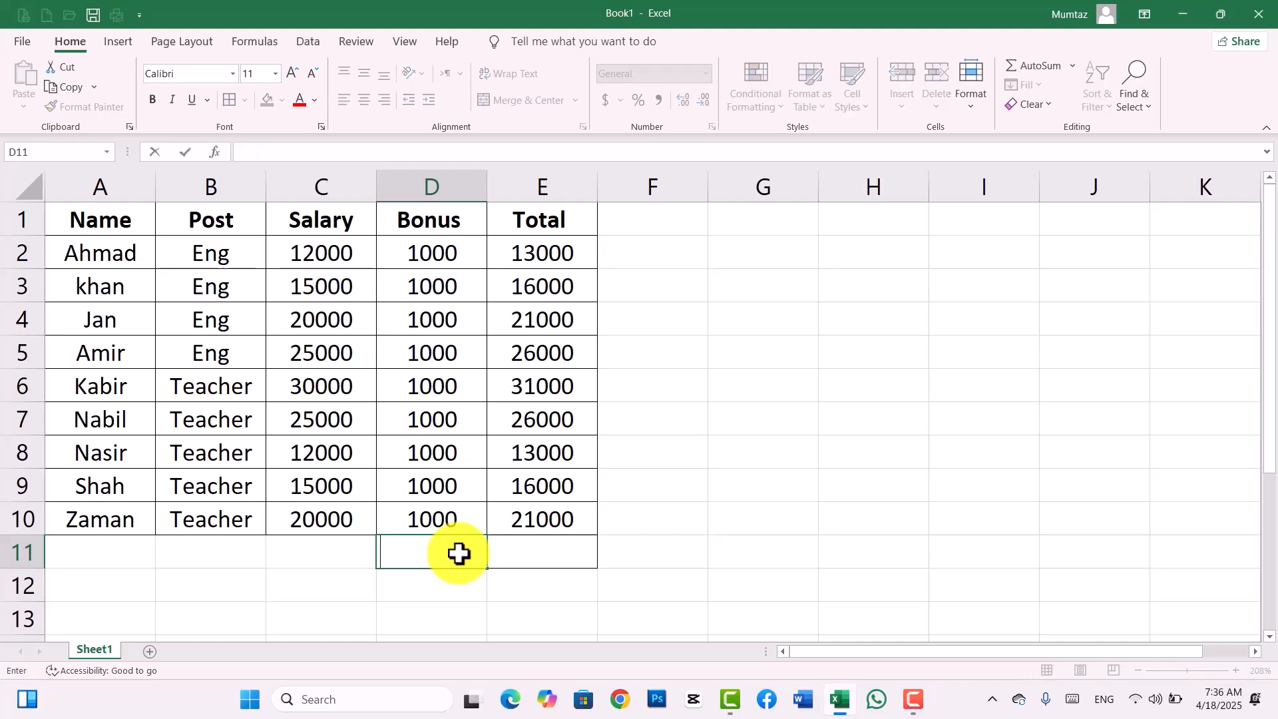
- Enter the label Conunt No in cell D11
{"action": "type", "text": "COn"}
{"action": "key", "text": "BackSpace"}
{"action": "key", "text": "BackSpace"}
{"action": "type", "text": "Conunt No"}
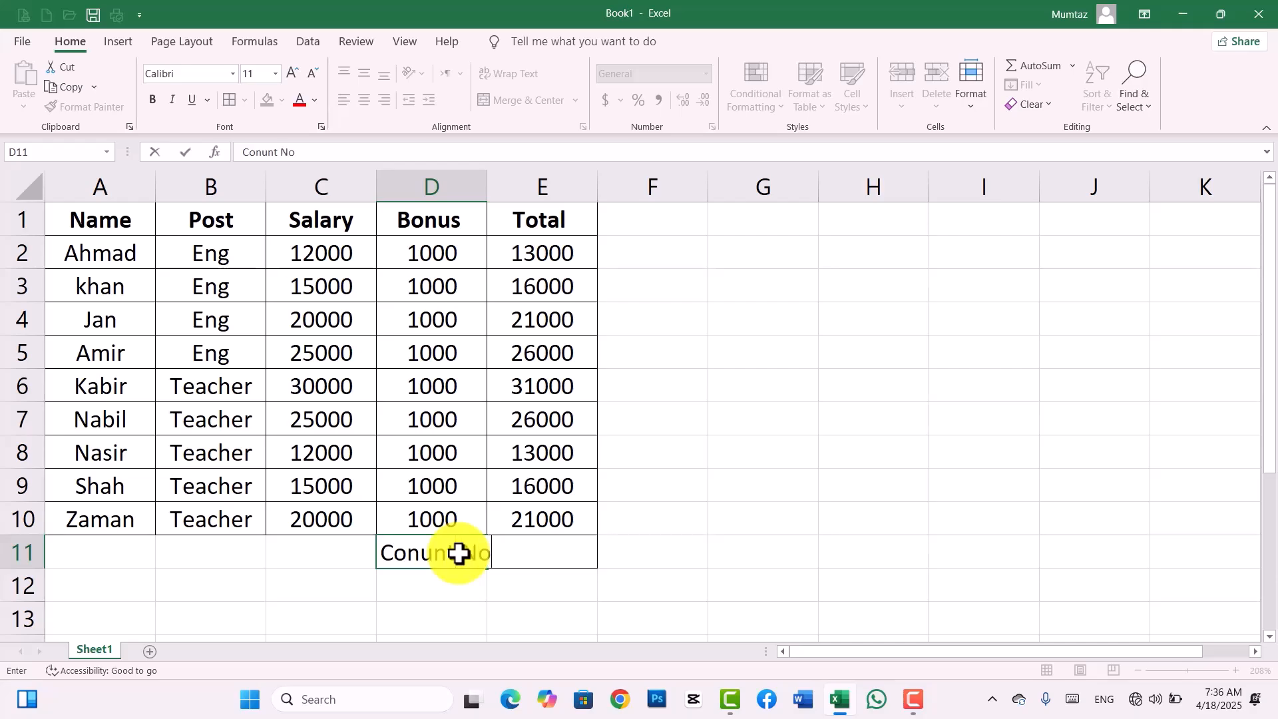
{"action": "key", "text": "Tab"}
- Count the numeric entries of the Total column in cell E11 with =COUNT(E2:E10)
{"action": "type", "text": "="}
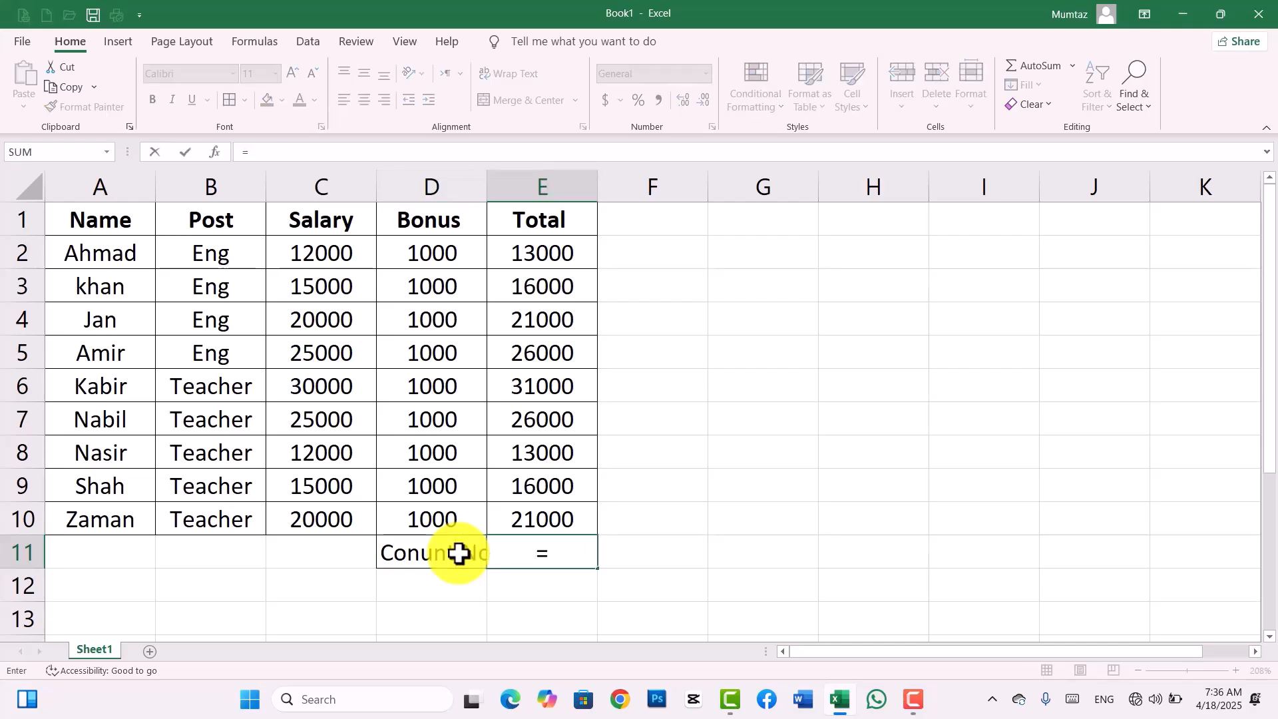
{"action": "type", "text": "con"}
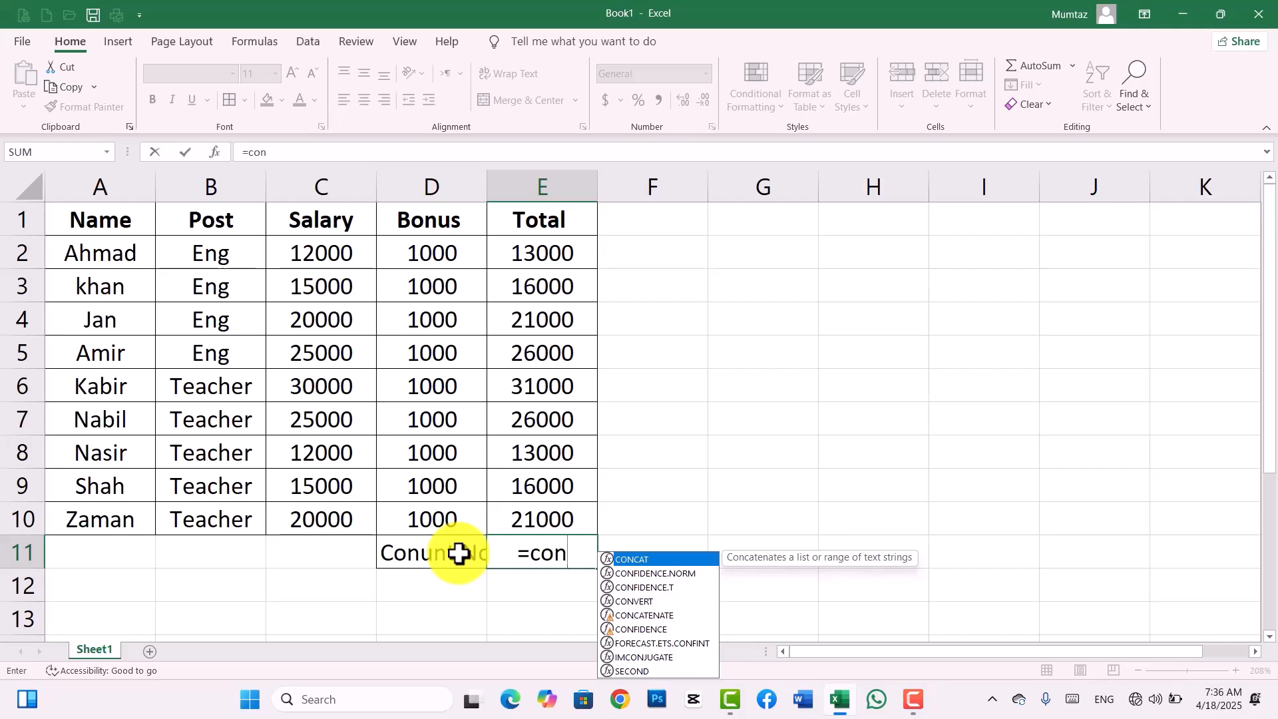
{"action": "key", "text": "BackSpace"}
{"action": "type", "text": "un"}
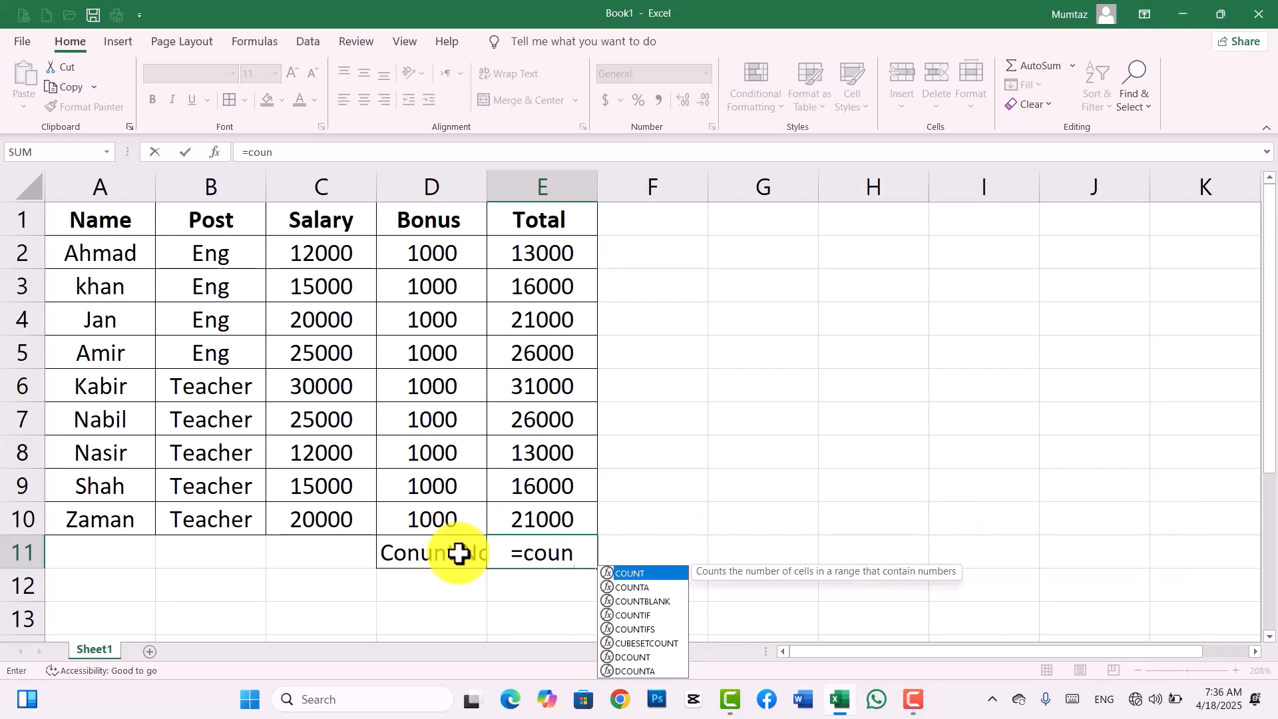
{"action": "key", "text": "Tab"}
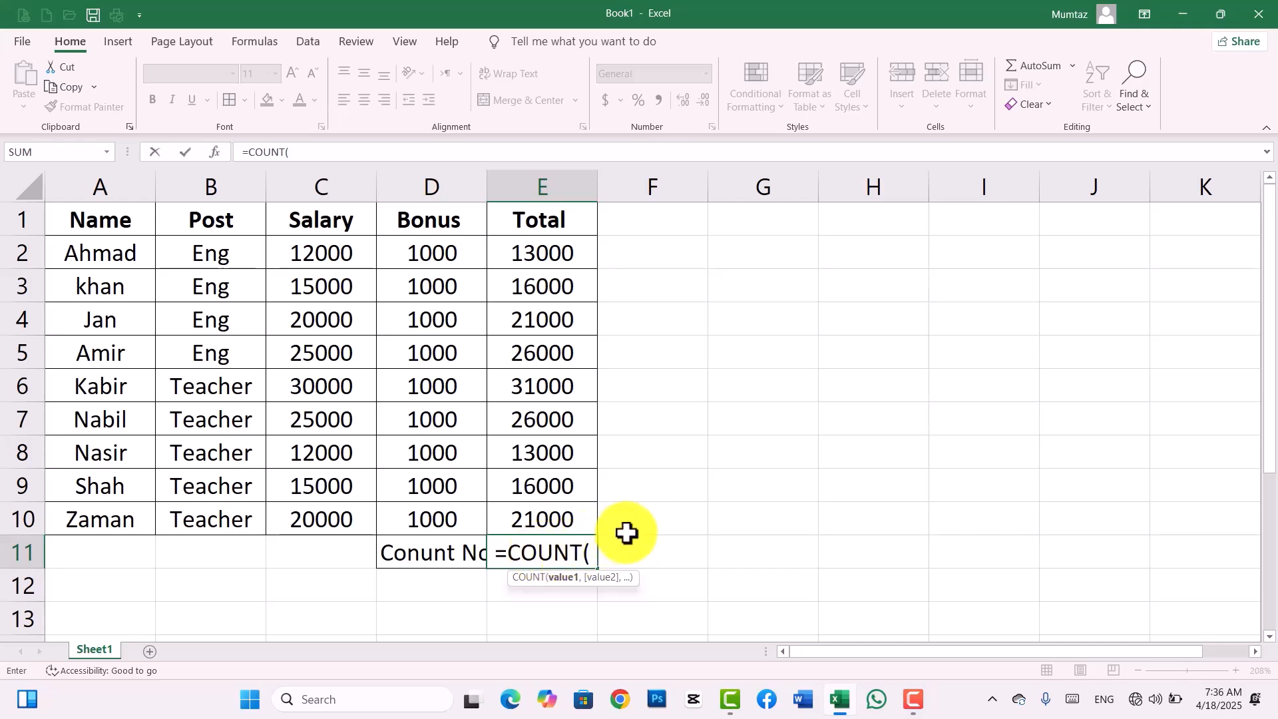
{"action": "left_click_drag", "start_coordinate": [550, 249], "coordinate": [562, 516]}
{"action": "type", "text": ")"}
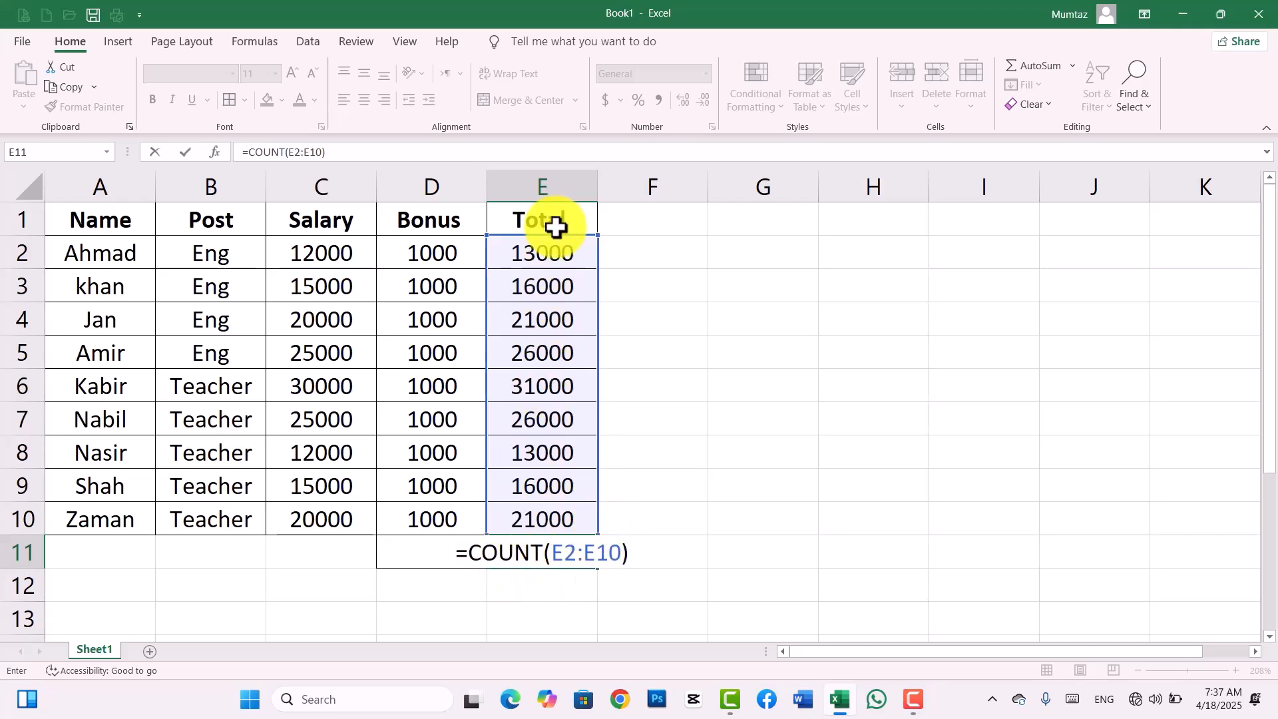
{"action": "key", "text": "Return"}
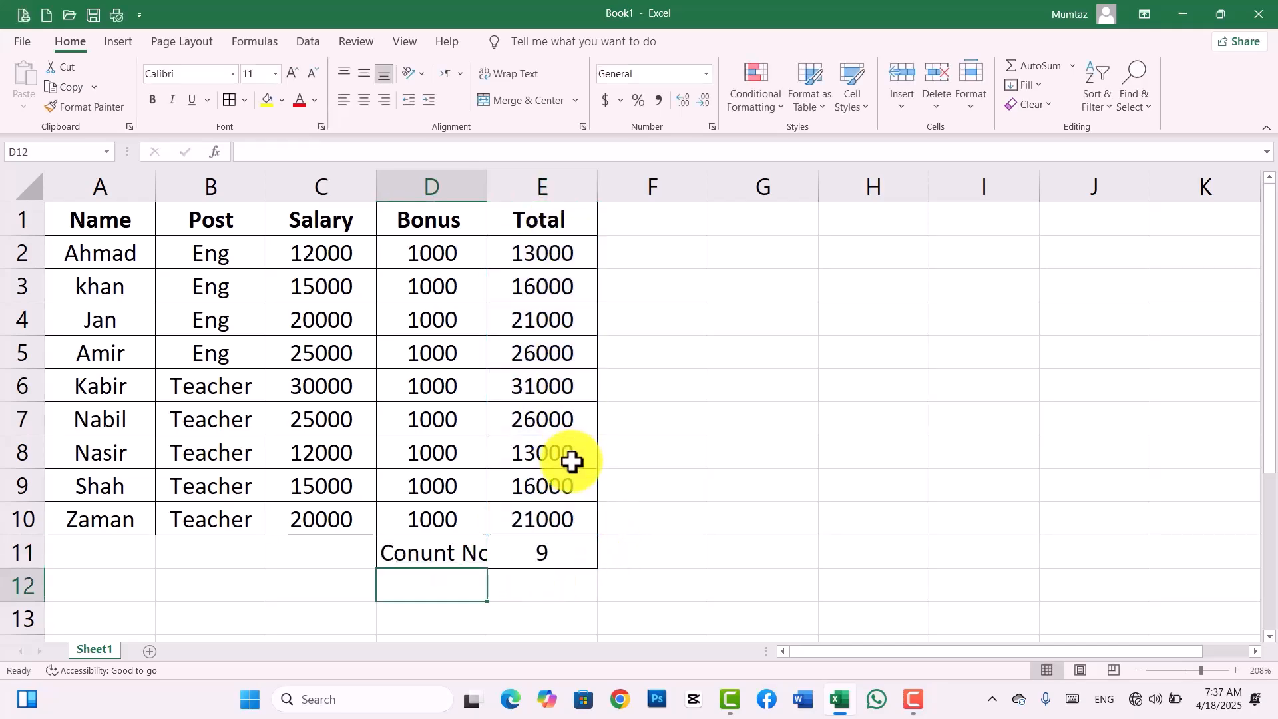
{"action": "left_click", "coordinate": [545, 548]}
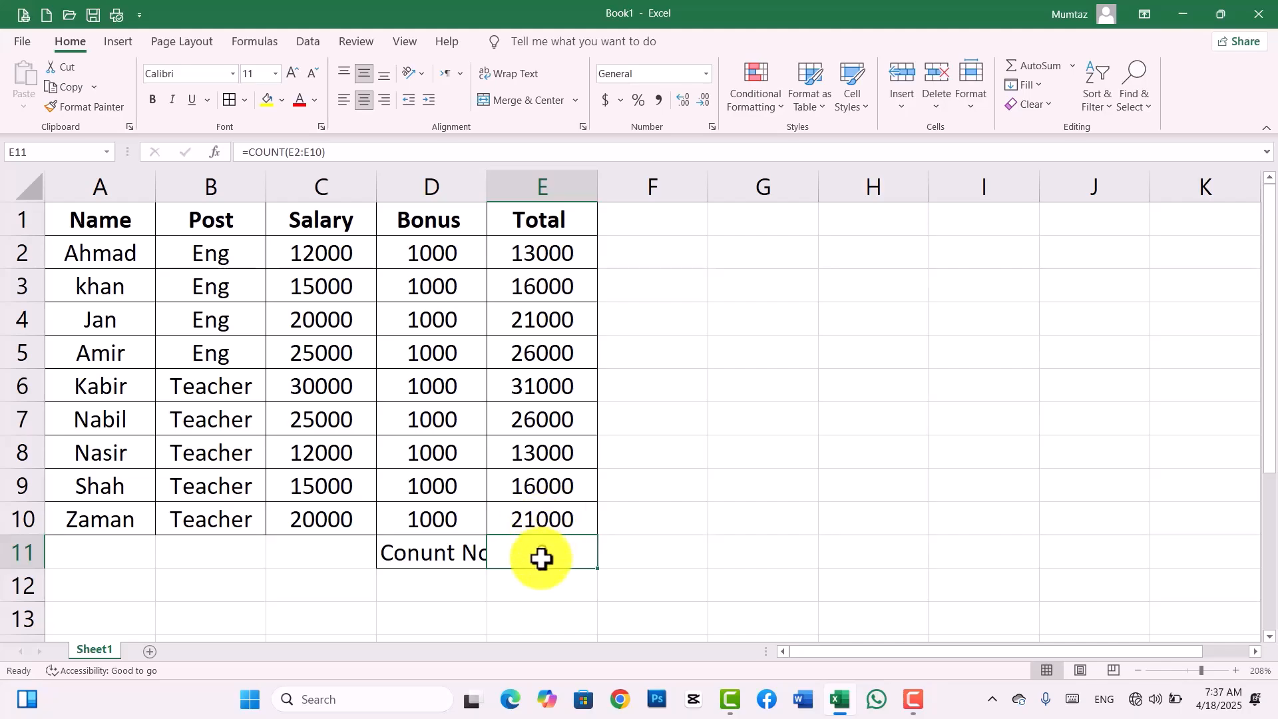
- Clear the COUNT formula from cell E11 and widen column D to fit the Conunt No label
{"action": "key", "text": "ctrl+z"}
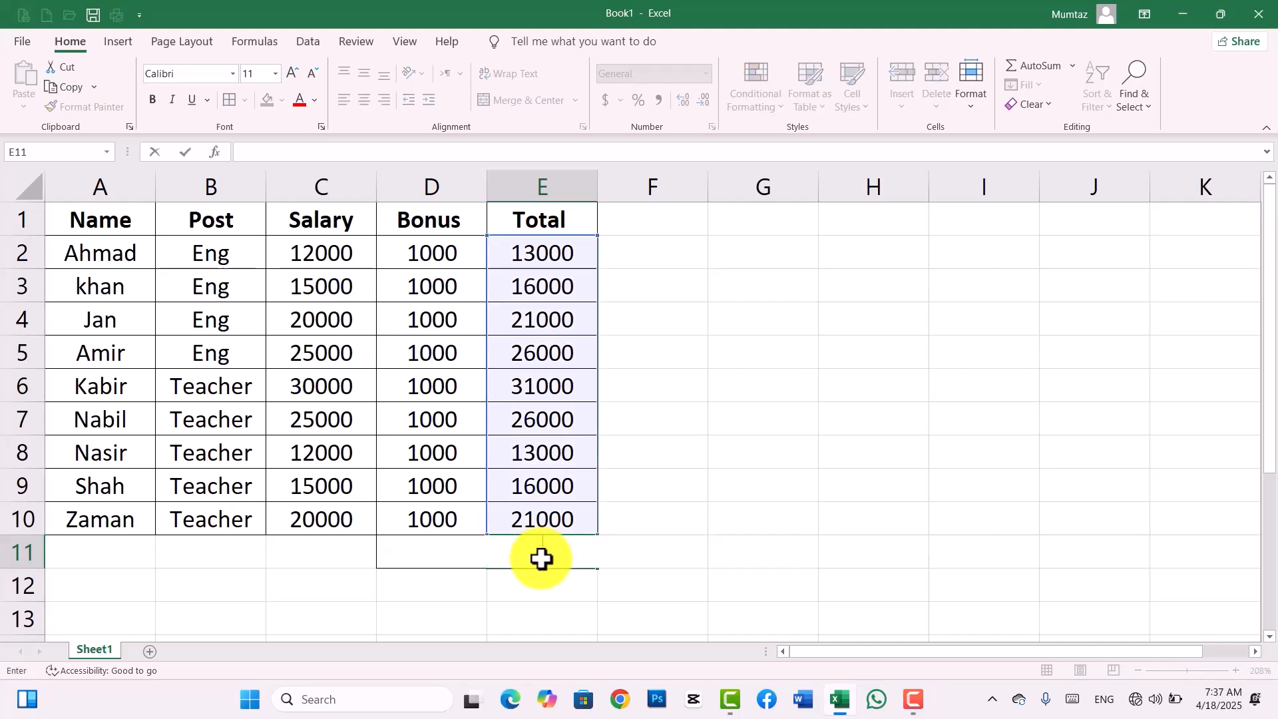
{"action": "left_click", "coordinate": [730, 529]}
{"action": "left_click_drag", "start_coordinate": [489, 186], "coordinate": [507, 177]}
- Count the numeric entries of the Name column in cell E11 with =COUNT(A2:A10)
{"action": "left_click", "coordinate": [572, 566]}
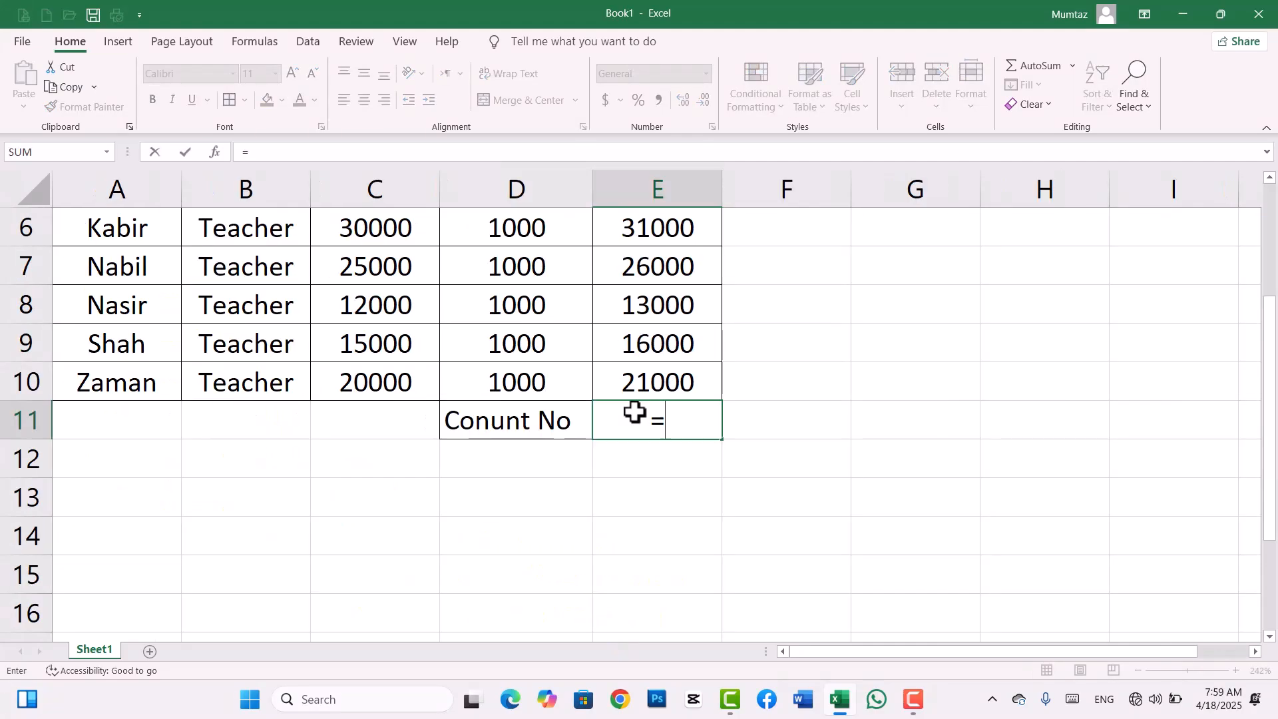
{"action": "type", "text": "Co"}
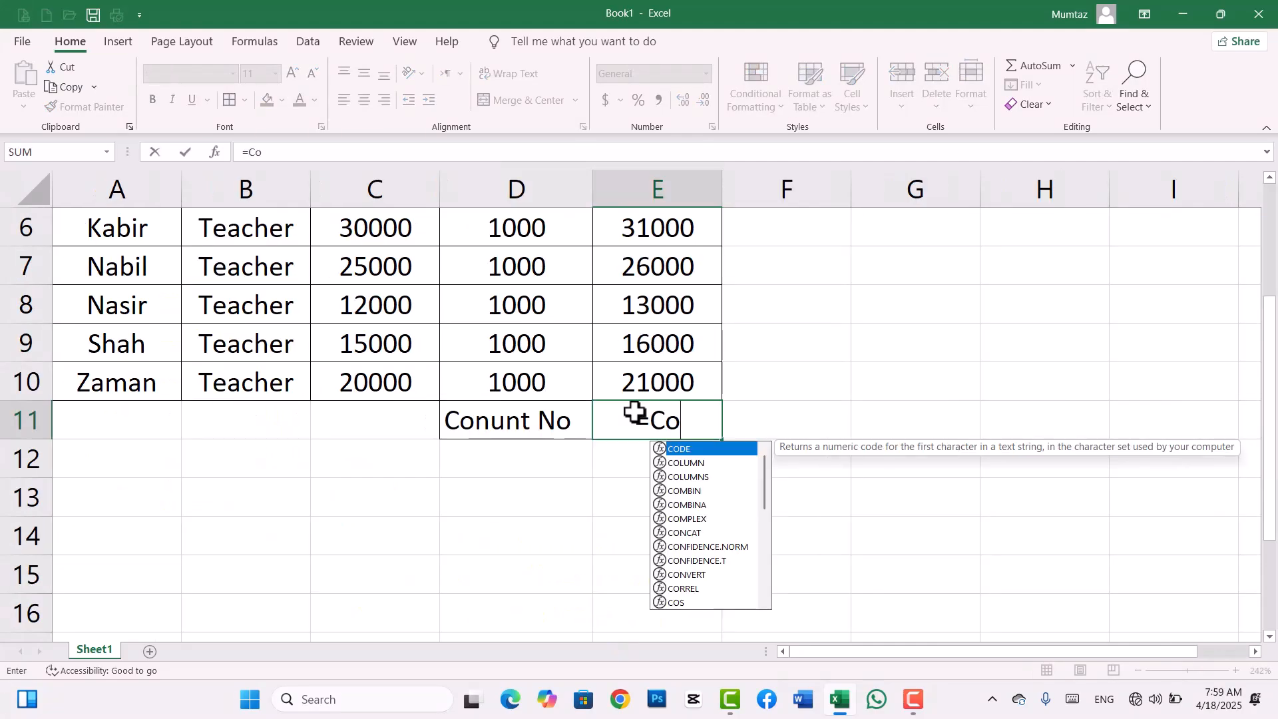
{"action": "type", "text": "unt"}
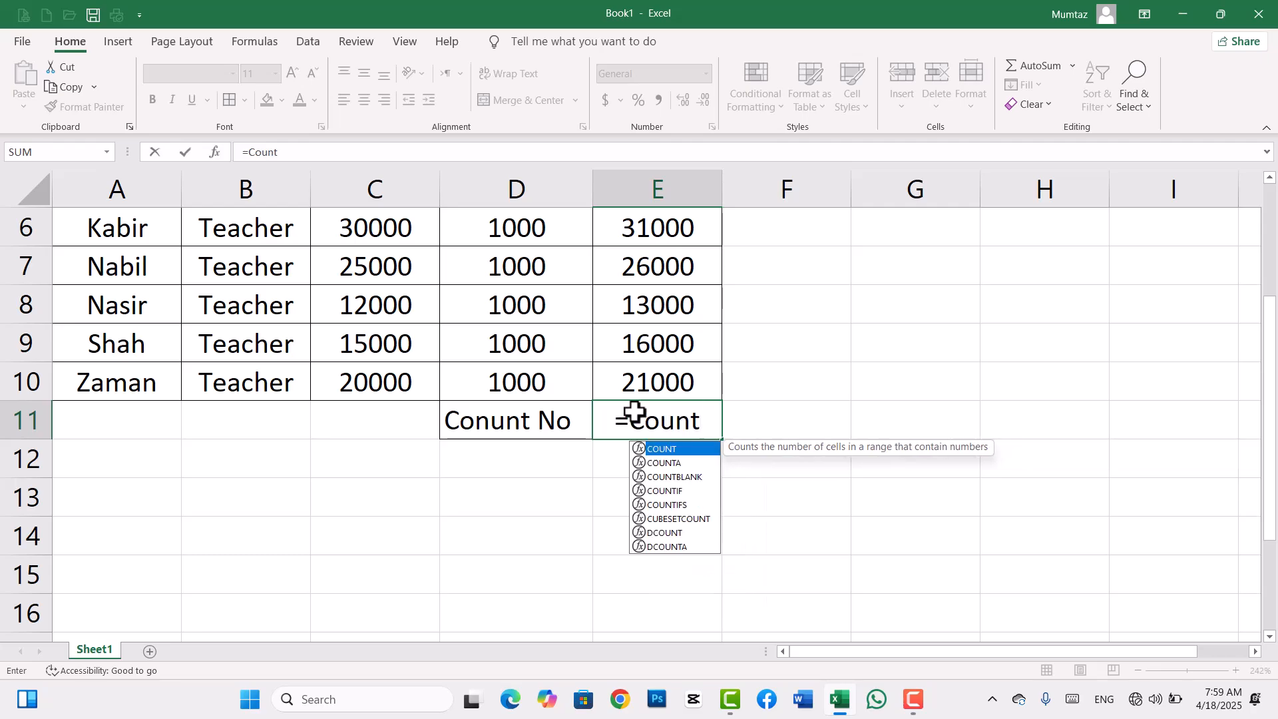
{"action": "key", "text": "Tab"}
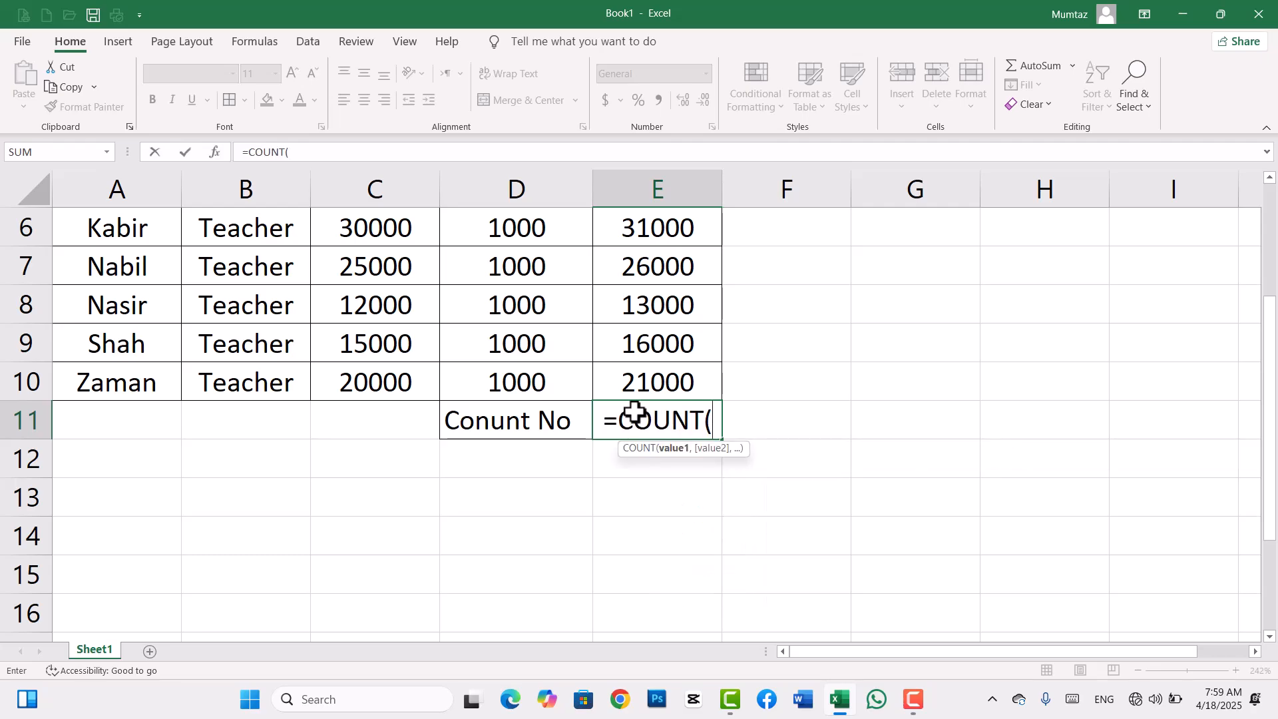
{"action": "left_click_drag", "start_coordinate": [1267, 412], "coordinate": [1240, 291]}
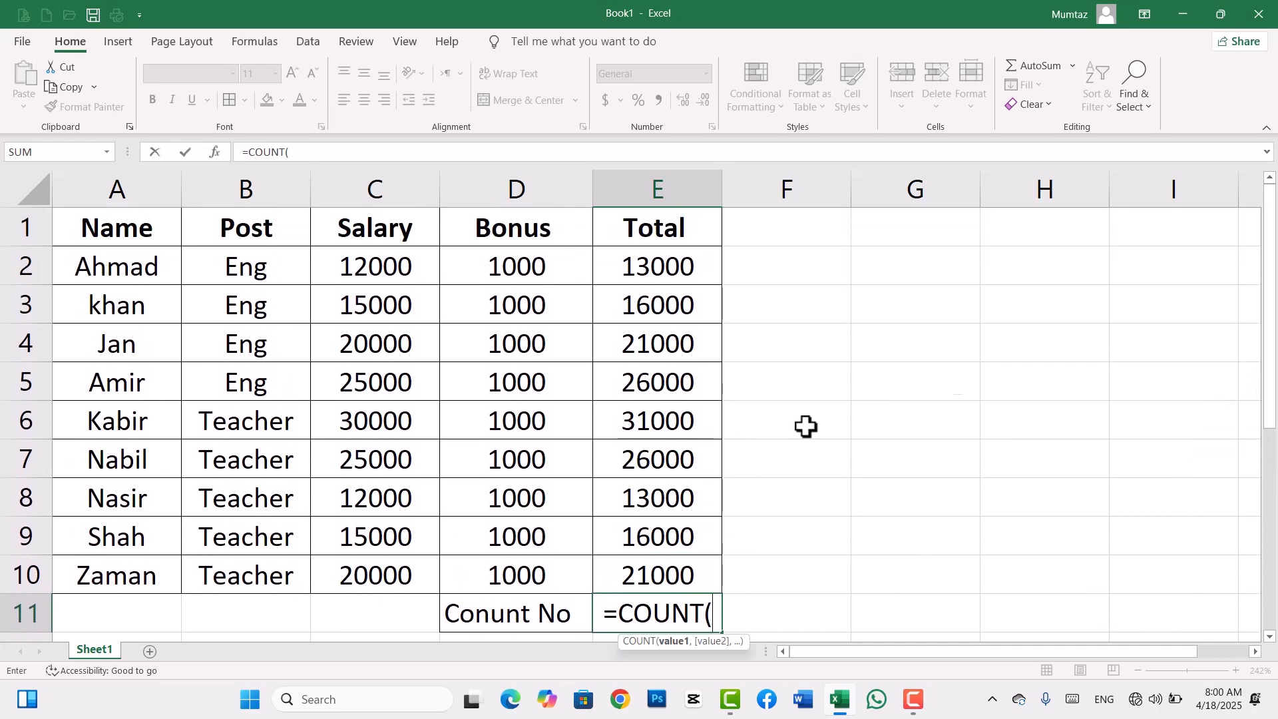
{"action": "left_click_drag", "start_coordinate": [117, 263], "coordinate": [139, 576]}
{"action": "type", "text": ")"}
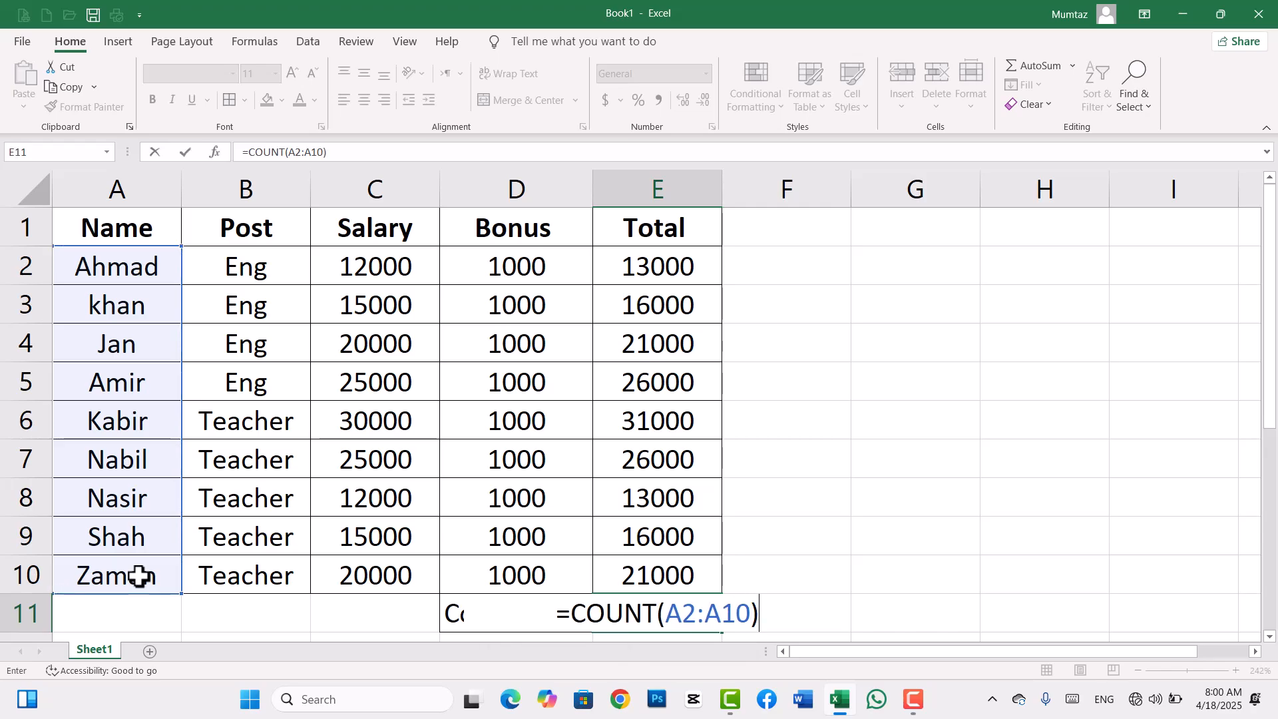
{"action": "key", "text": "Return"}
{"action": "left_click", "coordinate": [711, 560]}
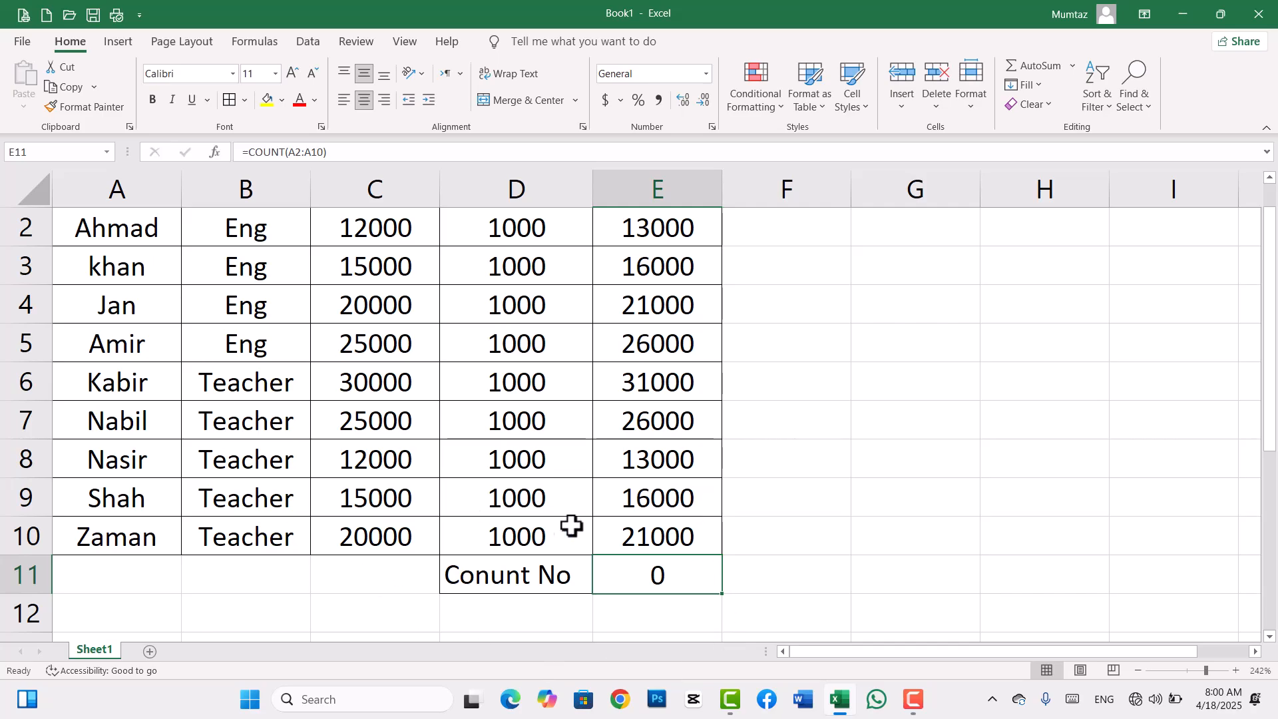
- Clear the COUNT formula for the Name column from cell E11
{"action": "double_click", "coordinate": [685, 575]}
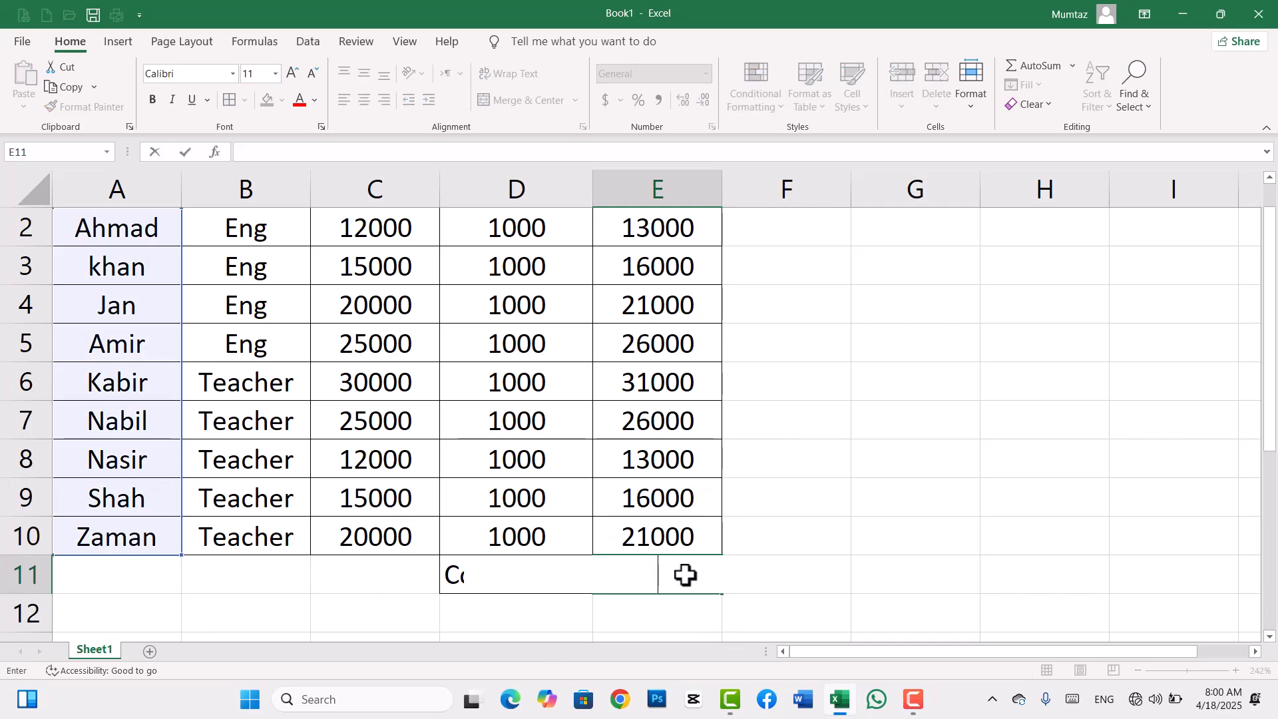
{"action": "left_click", "coordinate": [895, 581]}
{"action": "left_click", "coordinate": [657, 578]}
{"action": "key", "text": "Delete"}
- Count the non-empty cells of the Name column in cell E11 with =COUNTA(A2:A10)
{"action": "type", "text": "="}
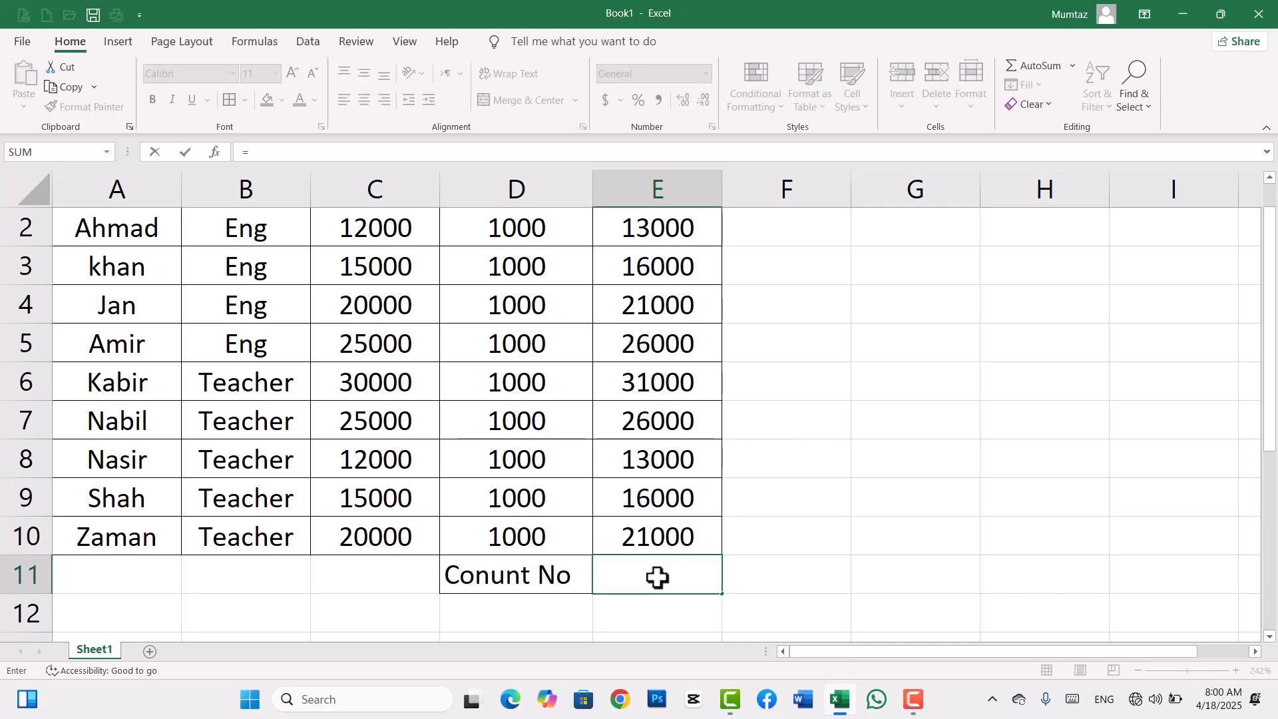
{"action": "type", "text": "C"}
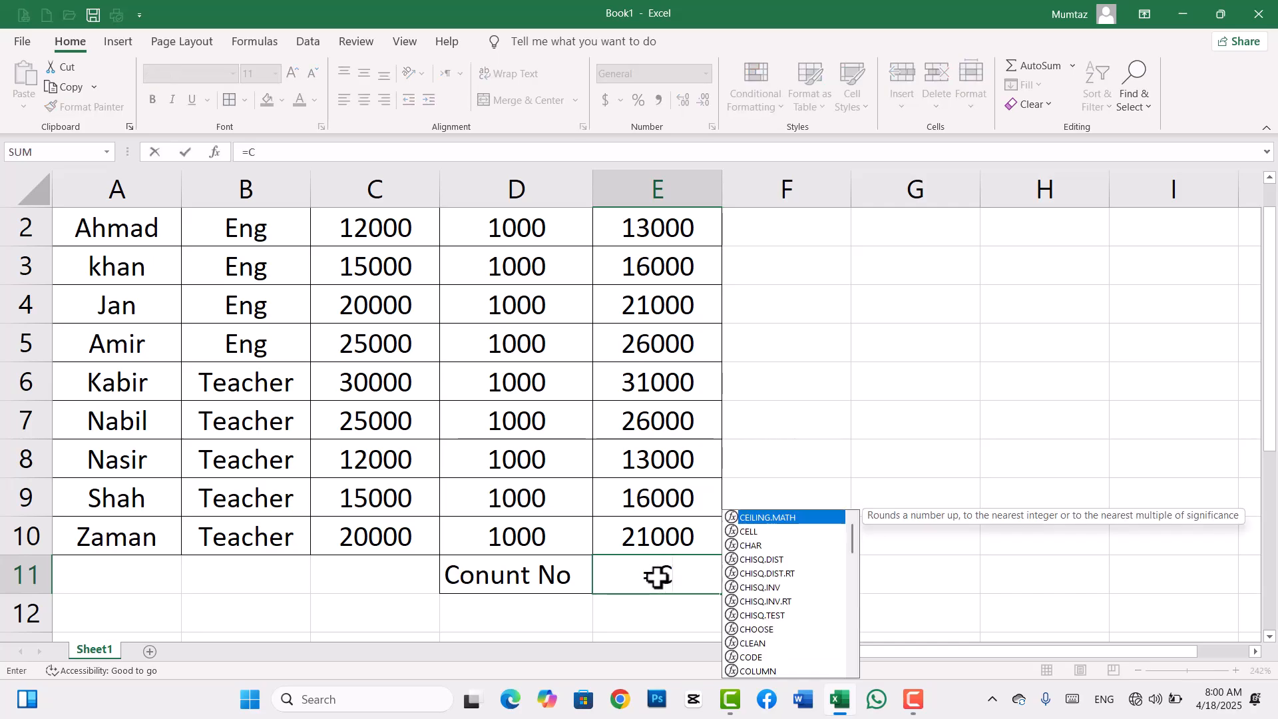
{"action": "type", "text": "oun"}
{"action": "key", "text": "Down"}
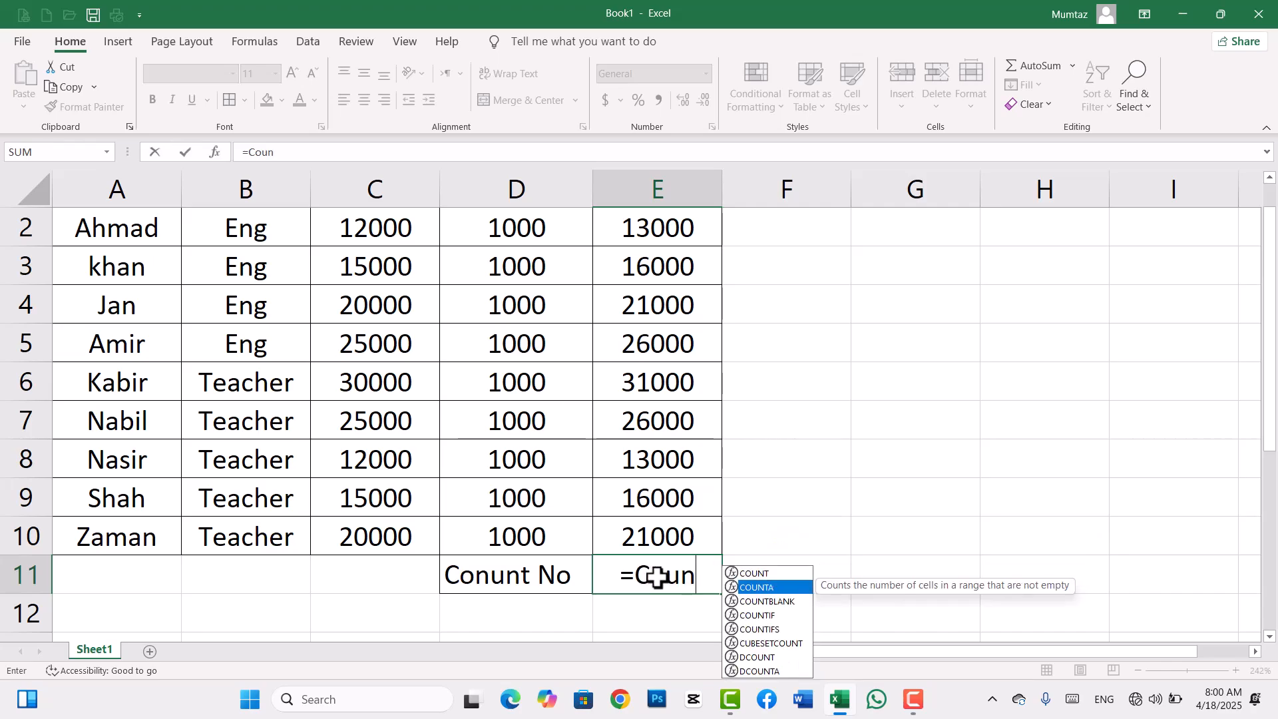
{"action": "key", "text": "Tab"}
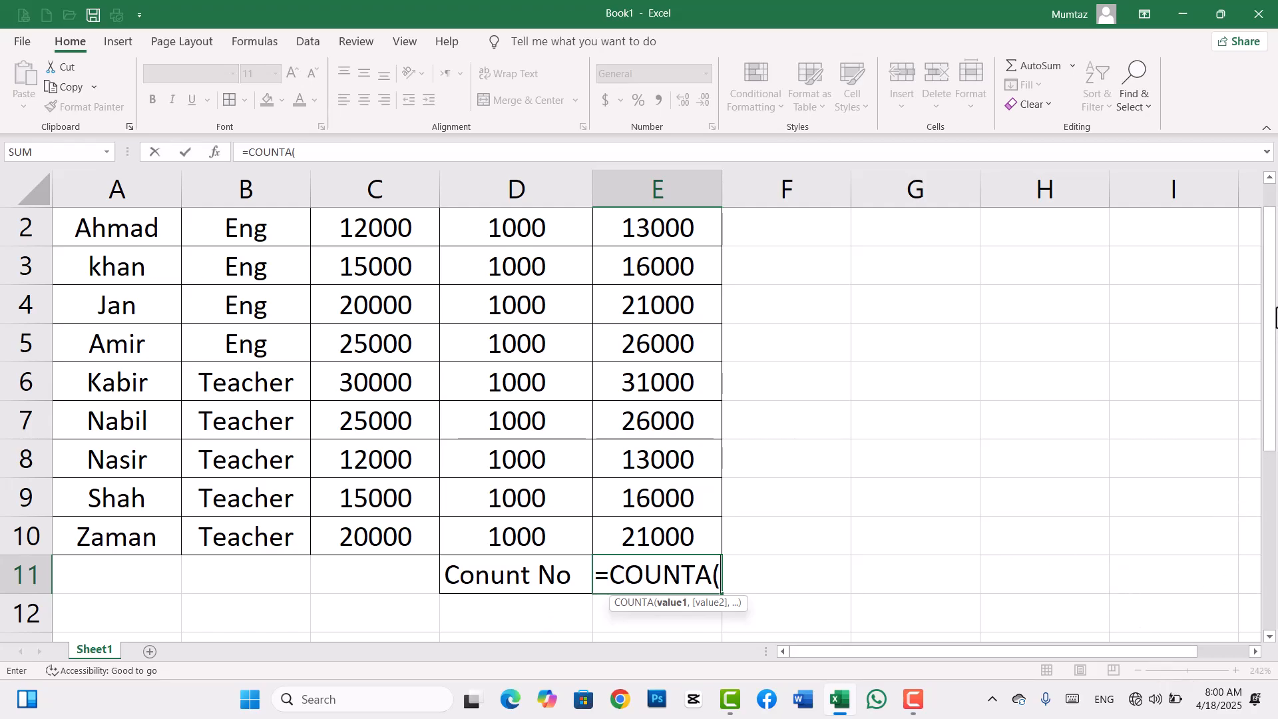
{"action": "left_click", "coordinate": [132, 226]}
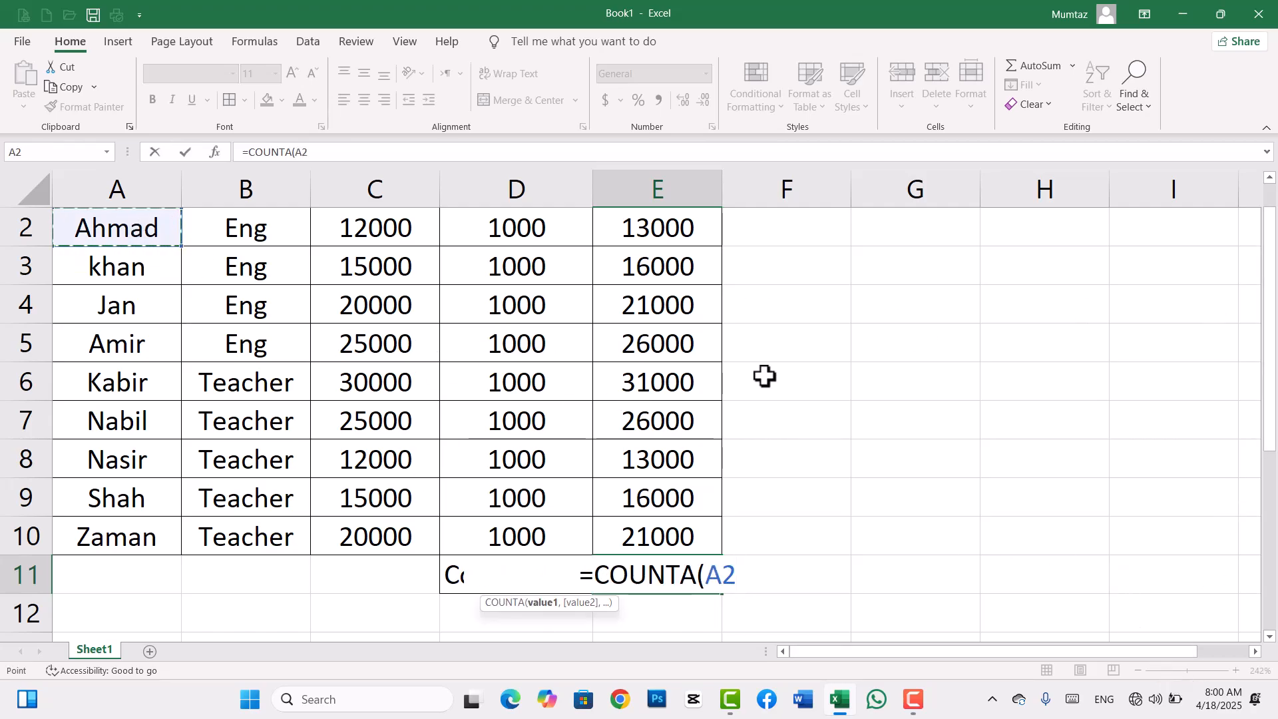
{"action": "left_click_drag", "start_coordinate": [1269, 365], "coordinate": [1269, 351]}
{"action": "left_click_drag", "start_coordinate": [162, 266], "coordinate": [121, 564]}
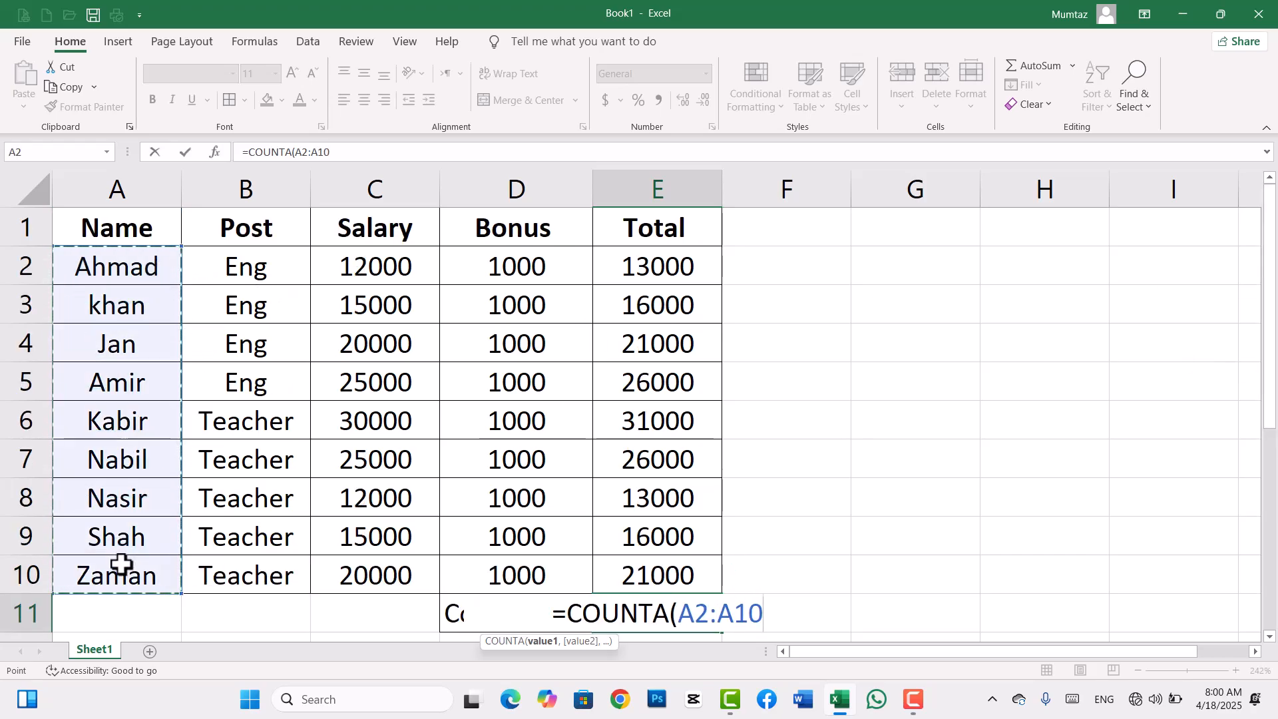
{"action": "type", "text": ")"}
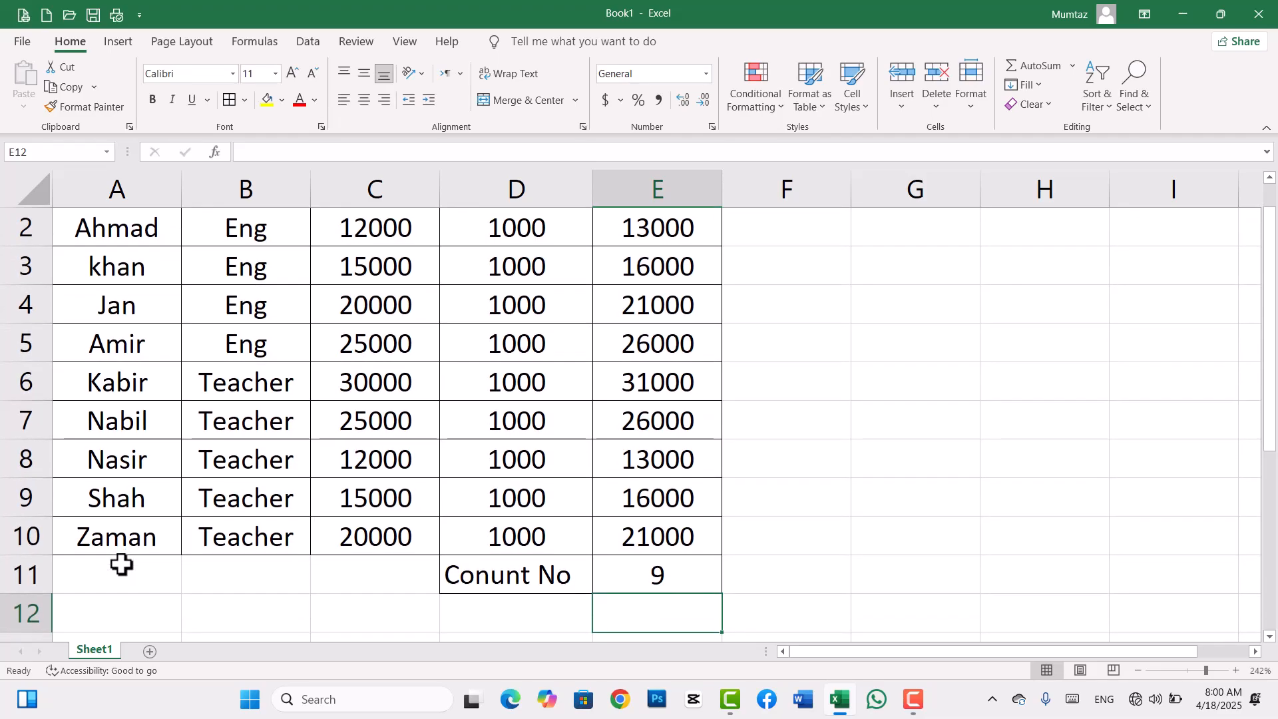
{"action": "left_click", "coordinate": [688, 582]}
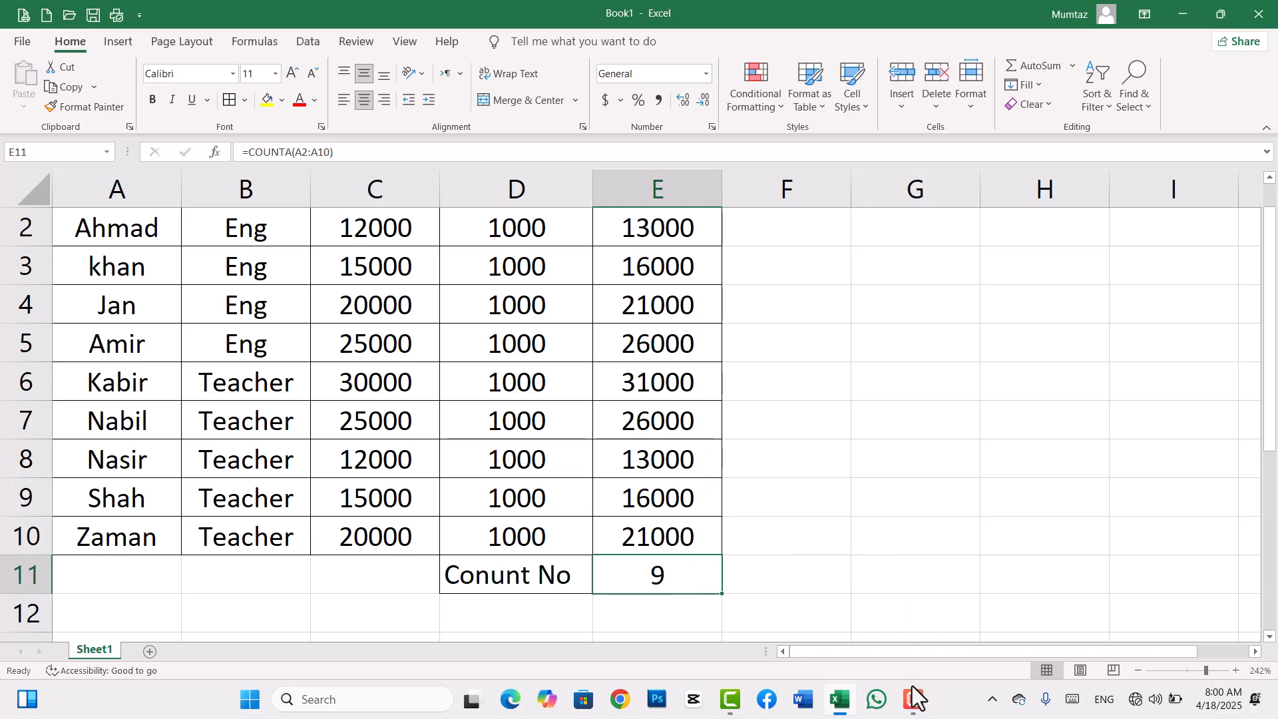
- Start a list of function names beside the table with Sum in cell G3 and Average in G4
{"action": "left_click", "coordinate": [808, 269]}
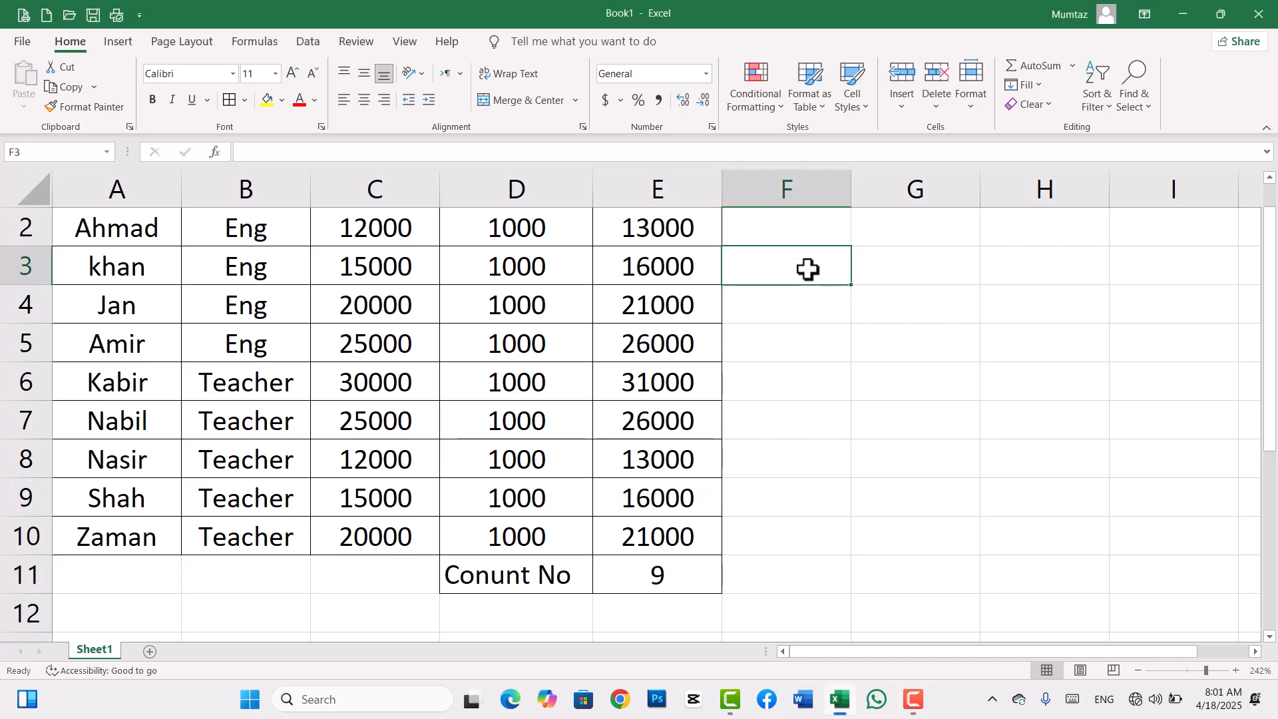
{"action": "left_click", "coordinate": [864, 275]}
{"action": "left_click", "coordinate": [1073, 64]}
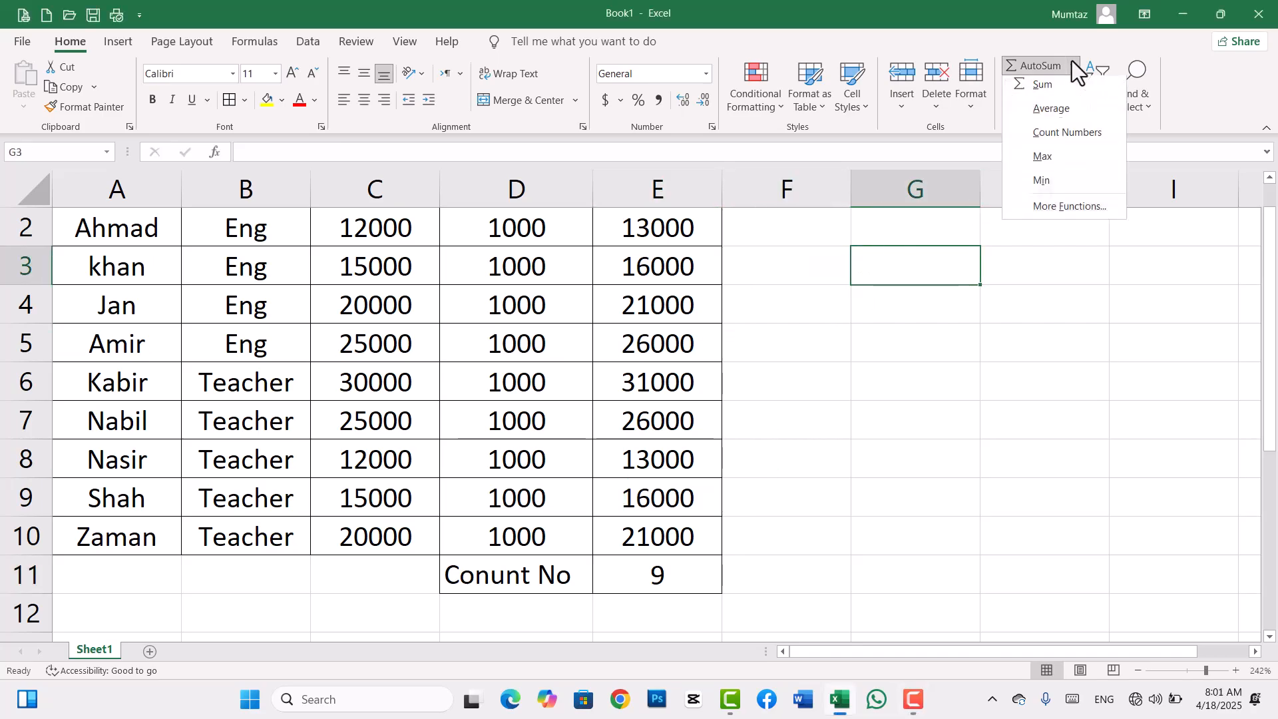
{"action": "left_click", "coordinate": [888, 269]}
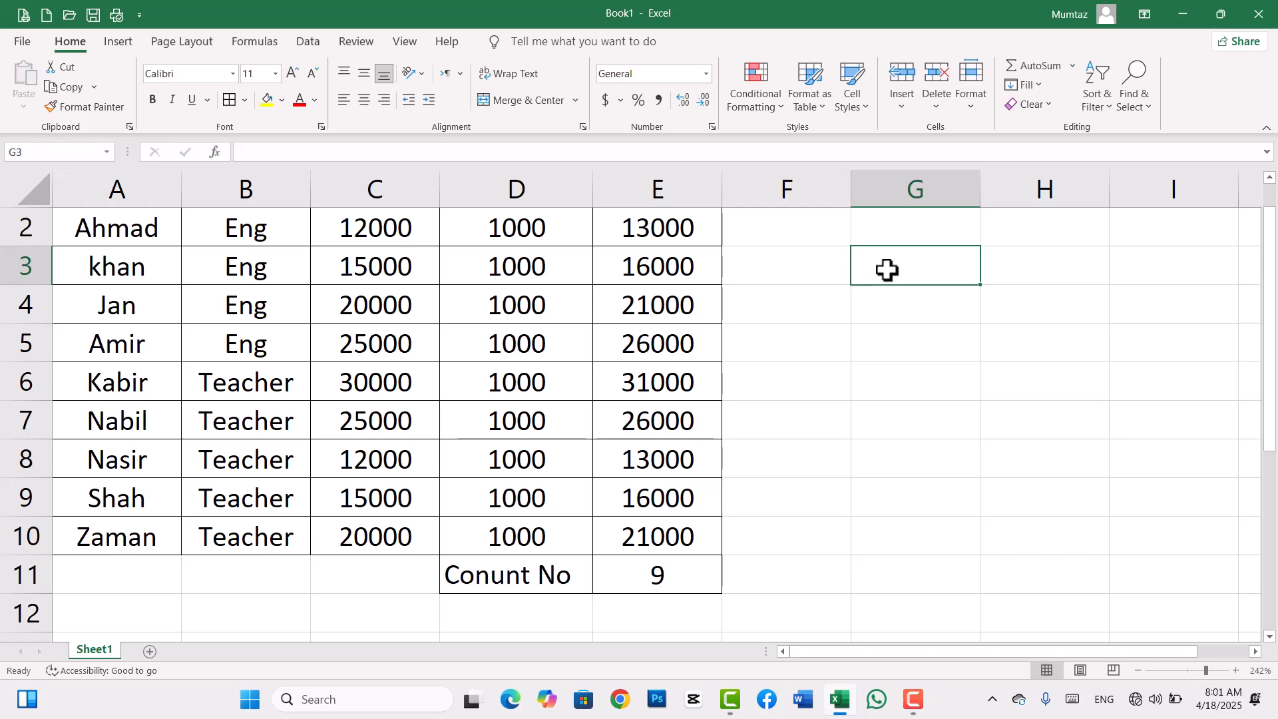
{"action": "type", "text": "ss"}
{"action": "key", "text": "BackSpace"}
{"action": "key", "text": "BackSpace"}
{"action": "type", "text": "Sum"}
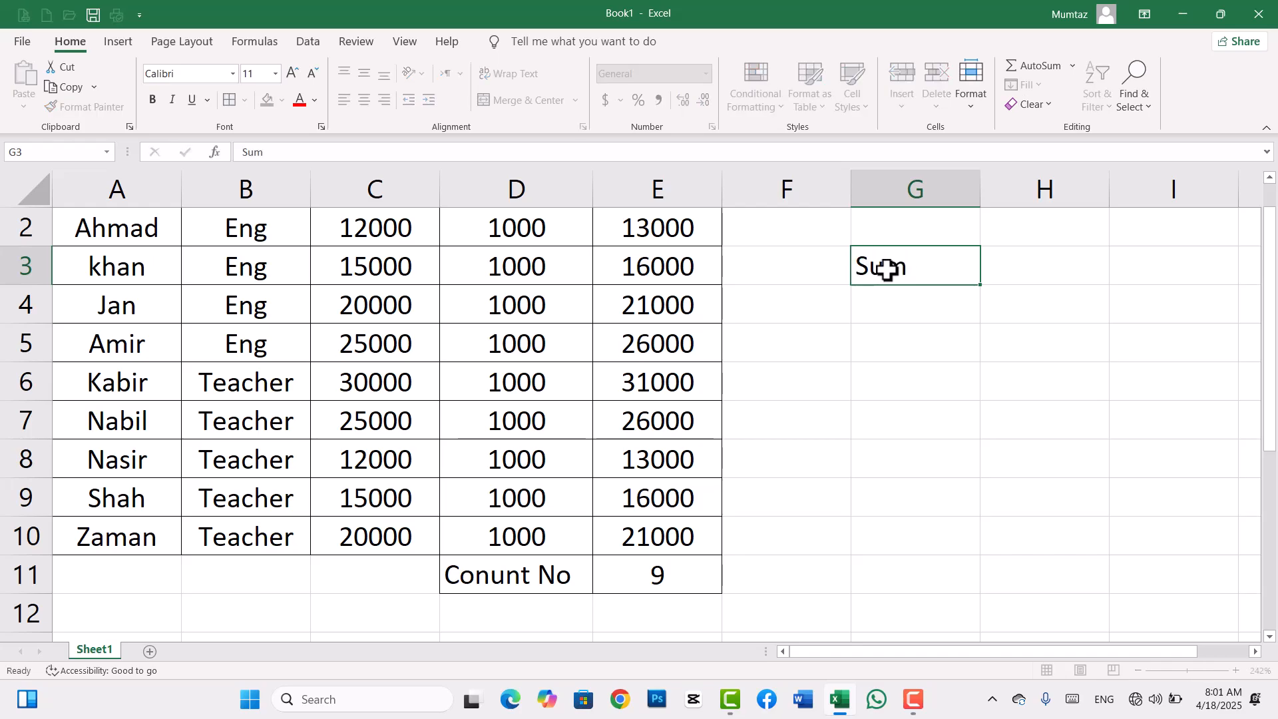
{"action": "key", "text": "Return"}
{"action": "type", "text": "Average"}
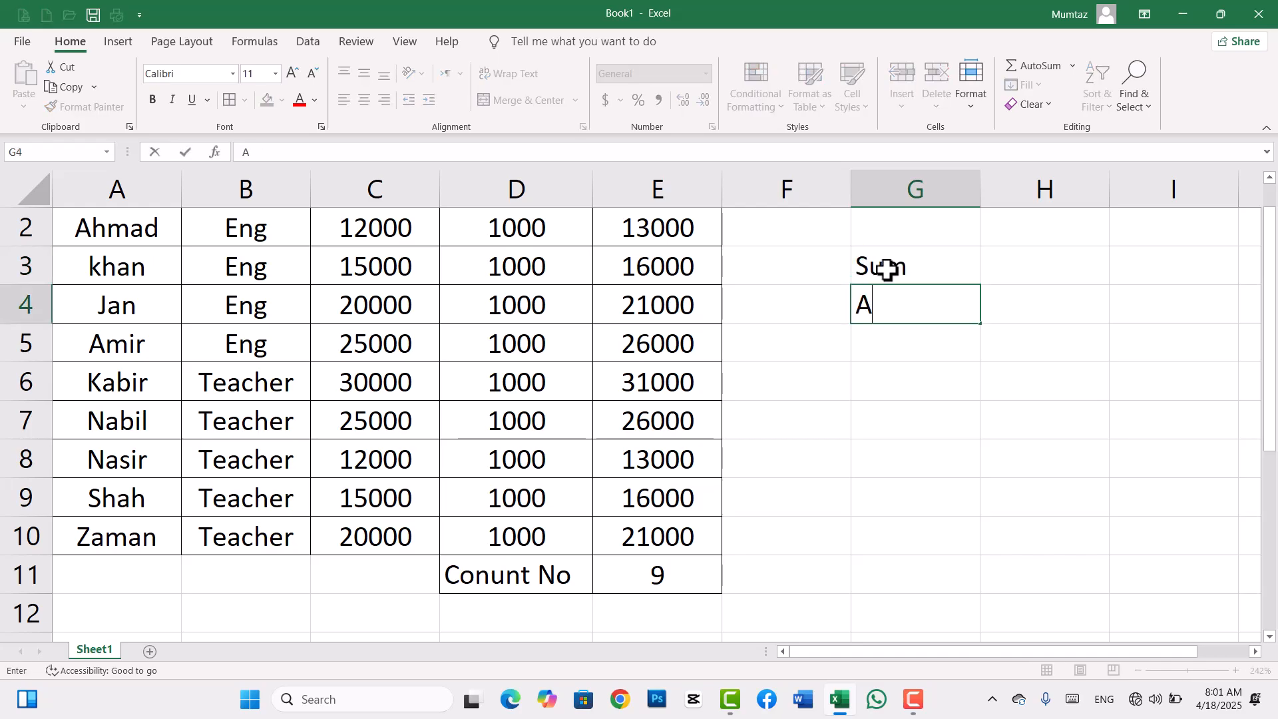
{"action": "key", "text": "Return"}
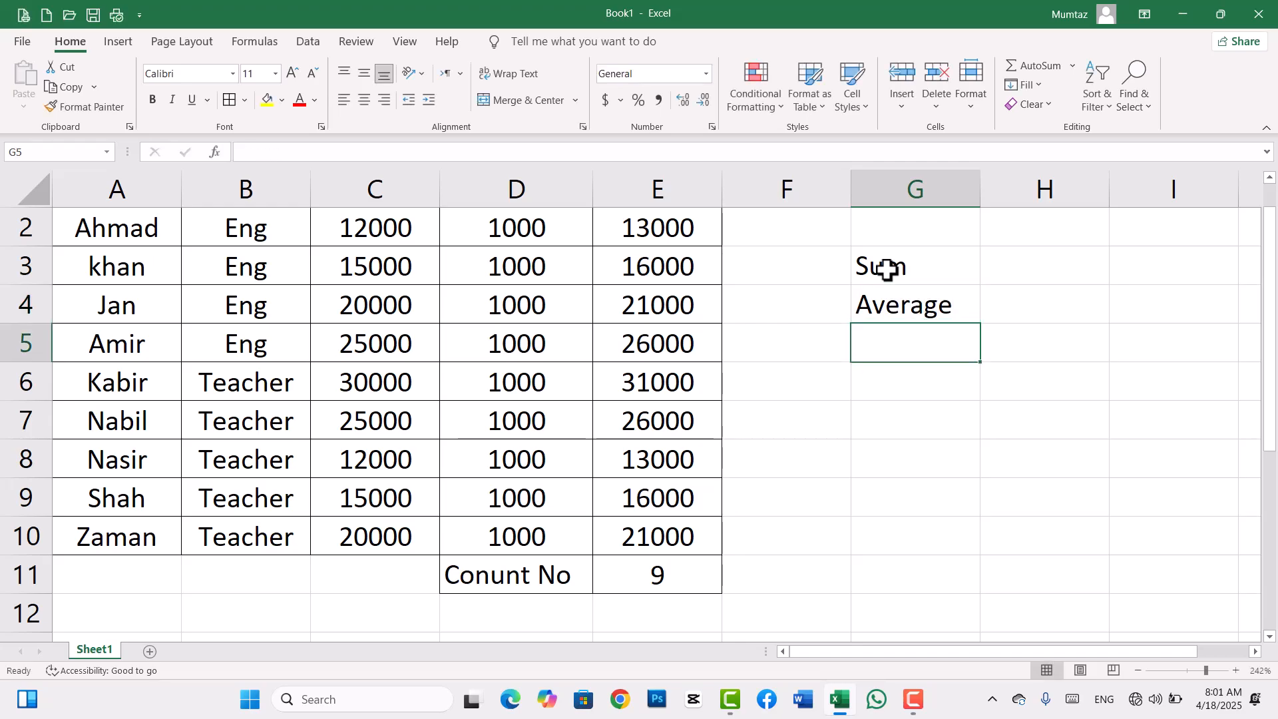
- Continue the function list with Max, Min, Count and CountA in cells G5 to G8
{"action": "type", "text": "Max"}
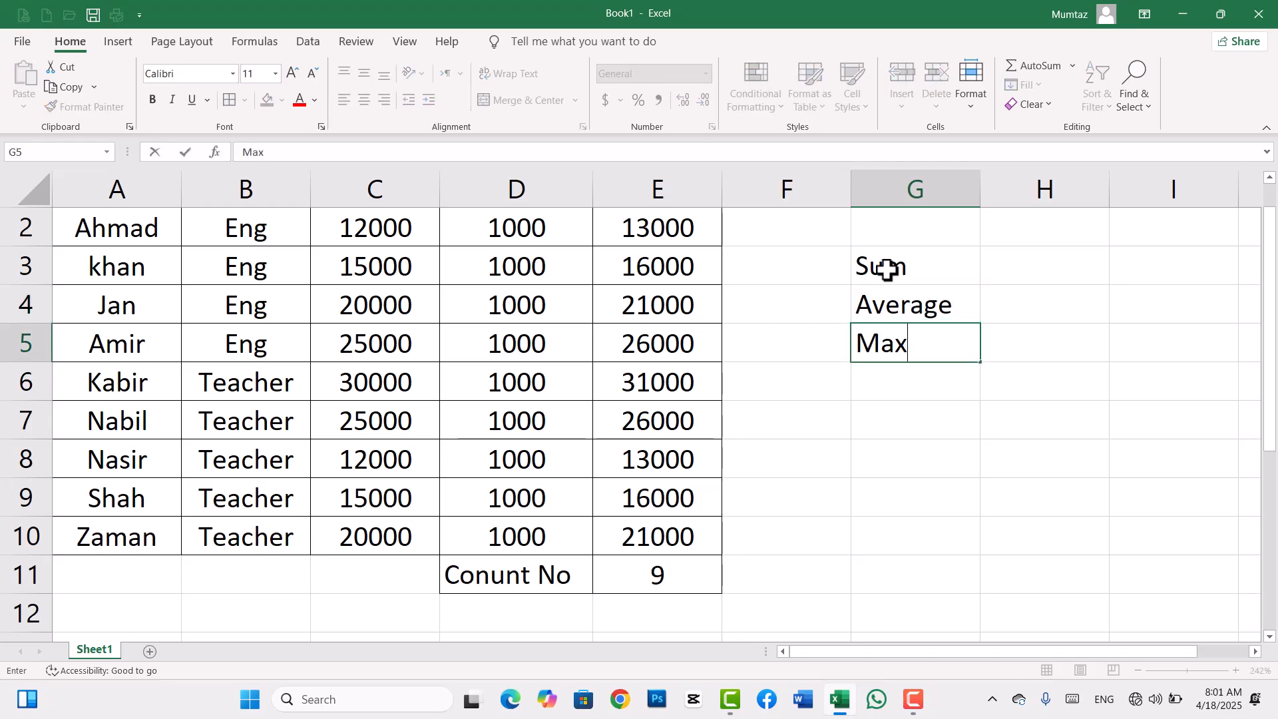
{"action": "key", "text": "Return"}
{"action": "type", "text": "Min"}
{"action": "key", "text": "Return"}
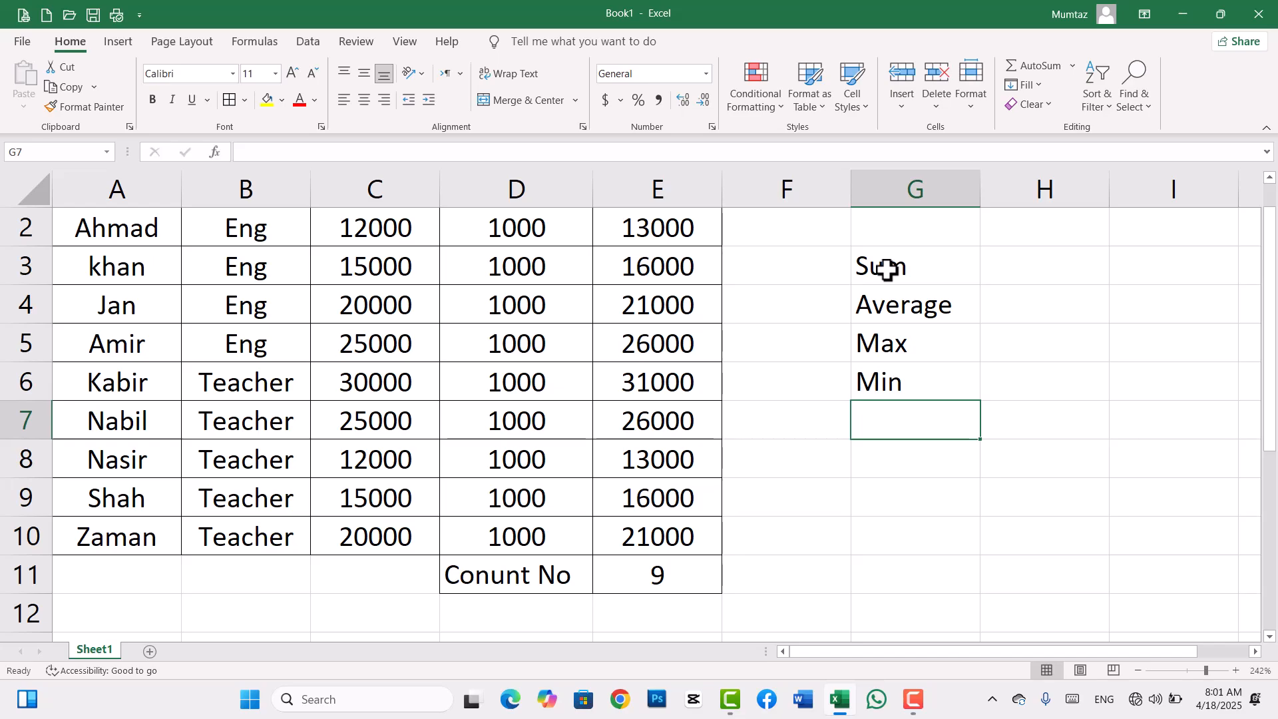
{"action": "type", "text": "Count"}
{"action": "key", "text": "Return"}
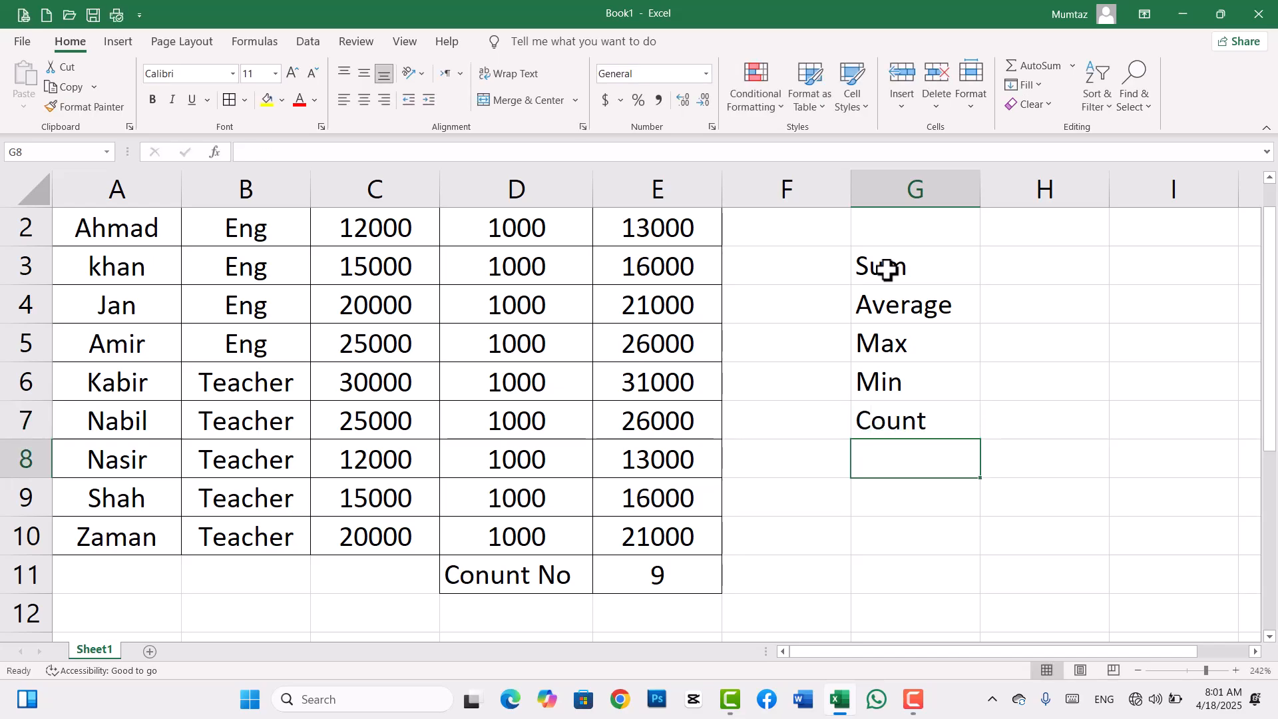
{"action": "type", "text": "Count"}
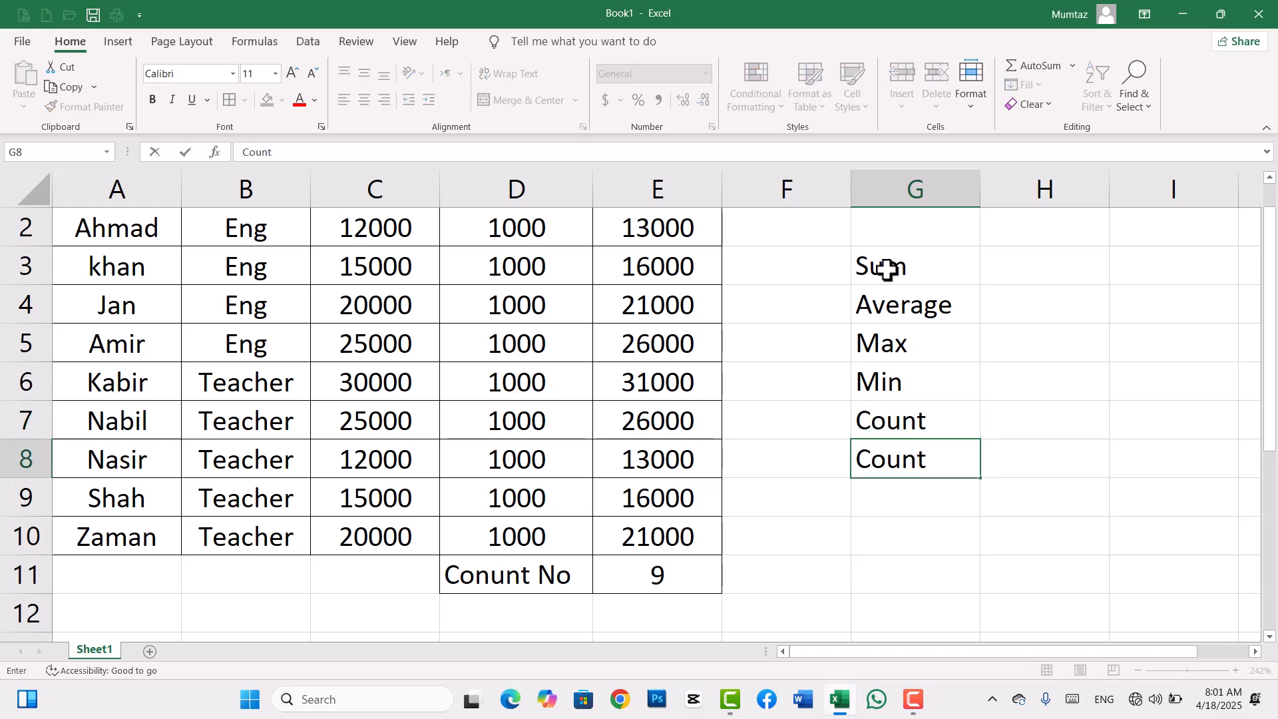
{"action": "type", "text": "A"}
{"action": "key", "text": "Return"}
- Clear the function names from cells G3:G8 and undo the deletion
{"action": "left_click_drag", "start_coordinate": [893, 271], "coordinate": [892, 454]}
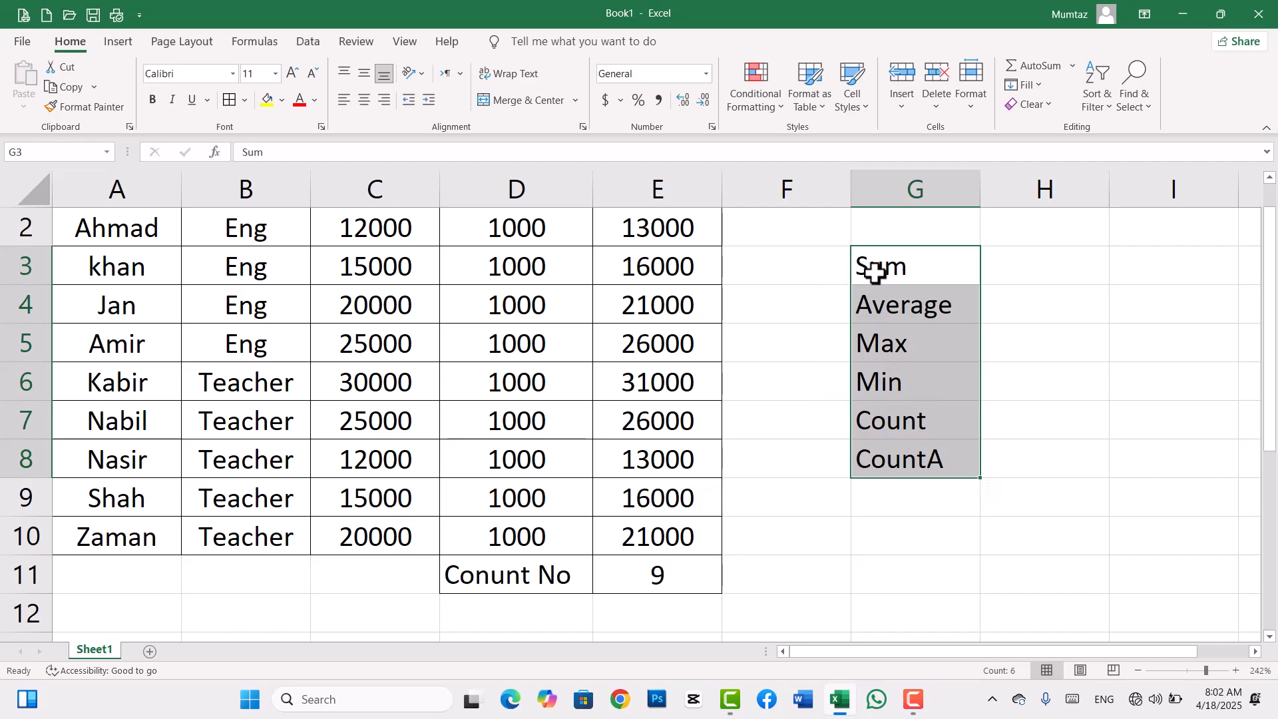
{"action": "key", "text": "Delete"}
{"action": "left_click", "coordinate": [872, 502]}
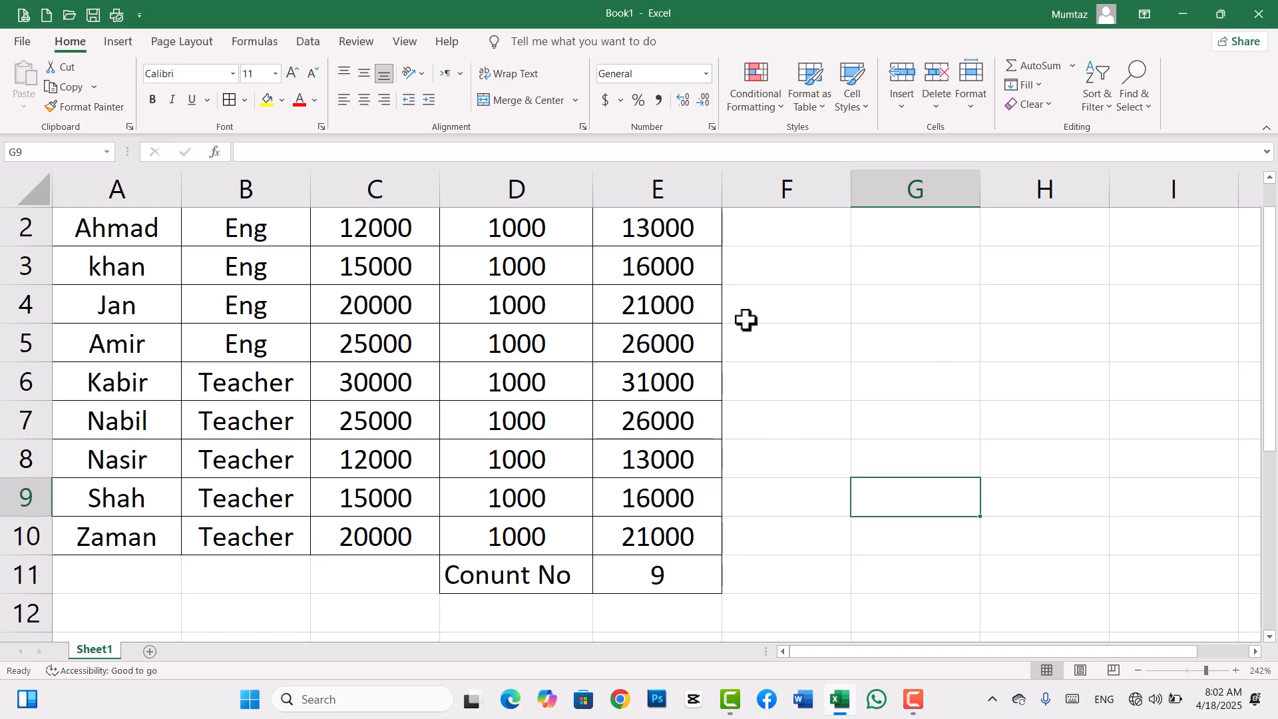
{"action": "key", "text": "ctrl+z"}
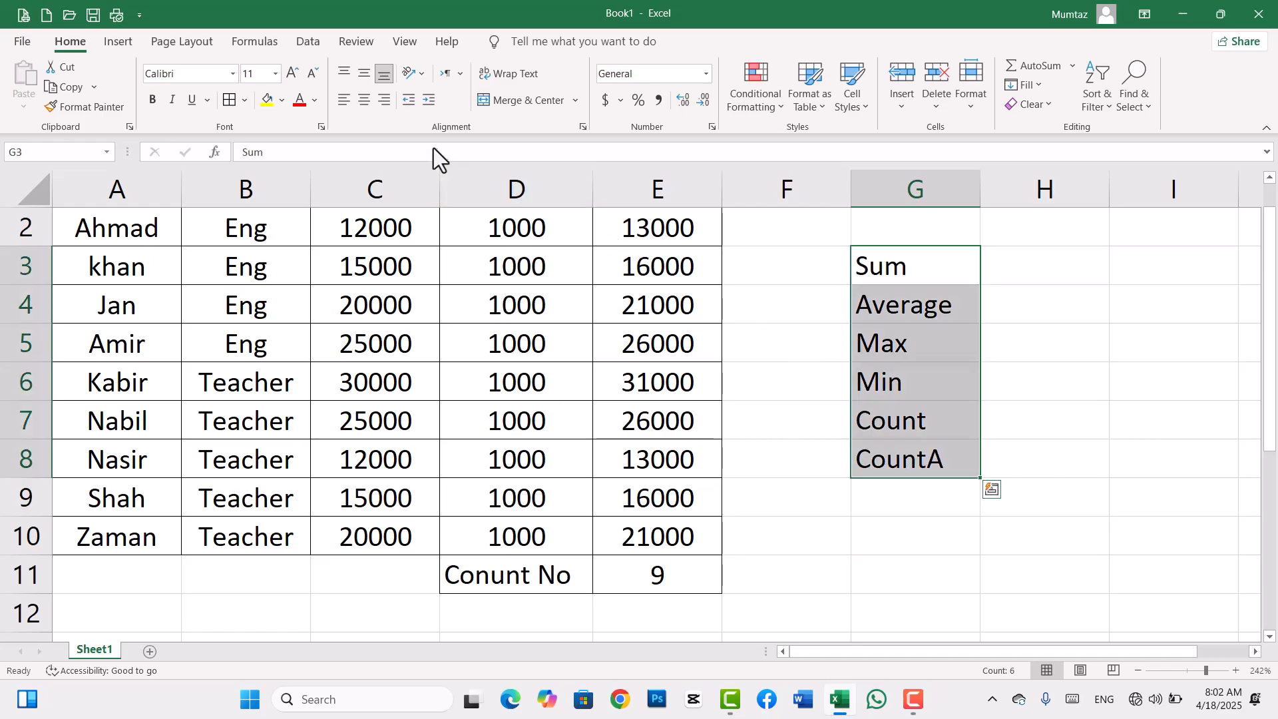